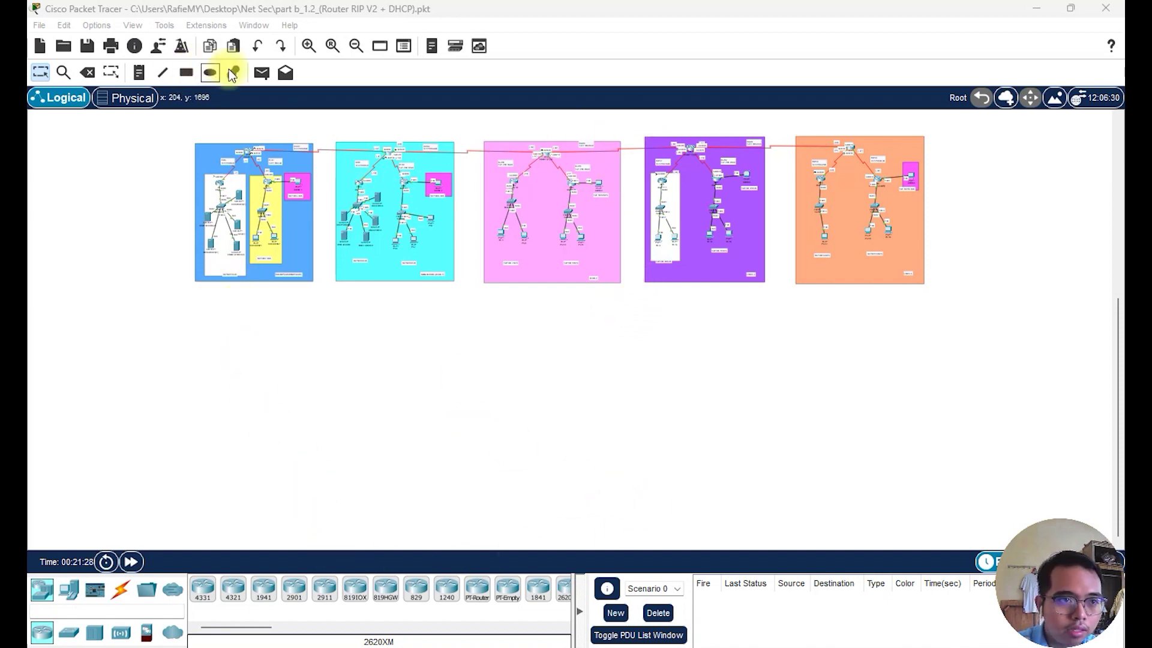
# Examine the whole network topology, including the backup ground floor and the main server level 1 areas
pyautogui.click(309, 46)
pyautogui.click(360, 48)
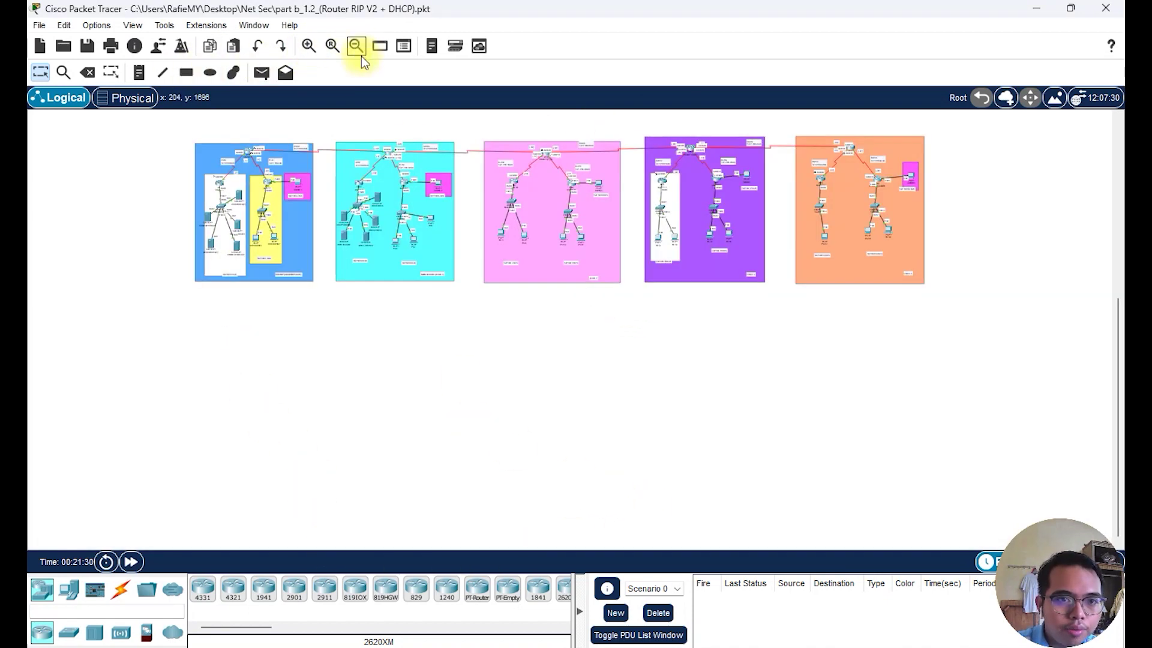
pyautogui.click(308, 46)
pyautogui.click(361, 47)
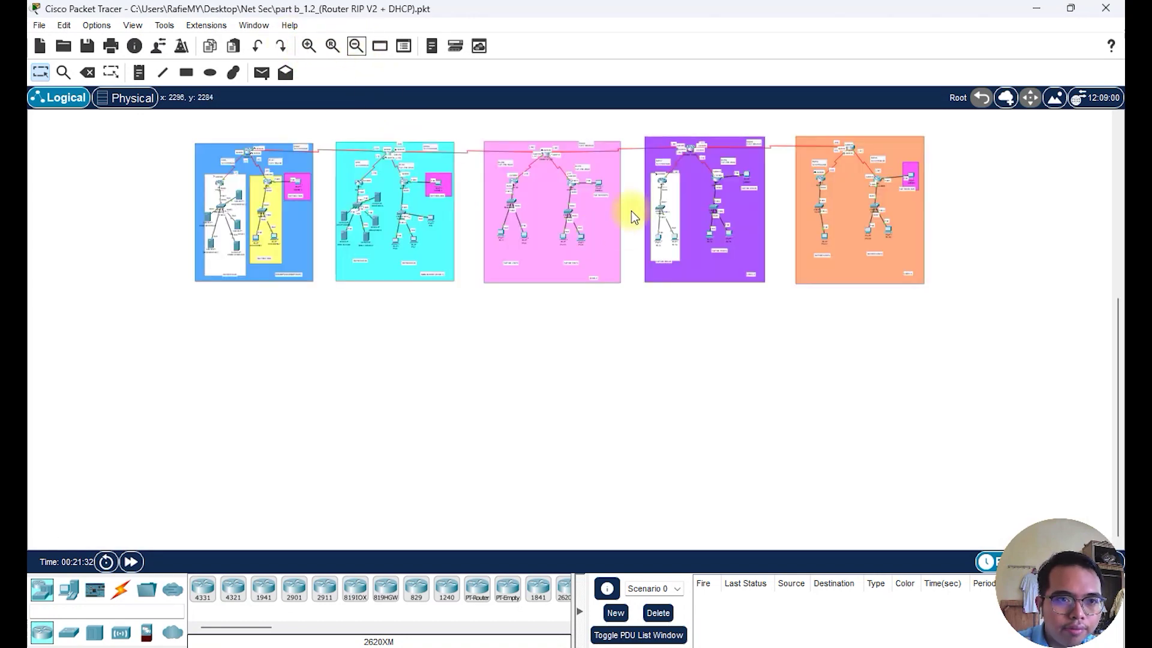
pyautogui.click(308, 47)
pyautogui.click(350, 52)
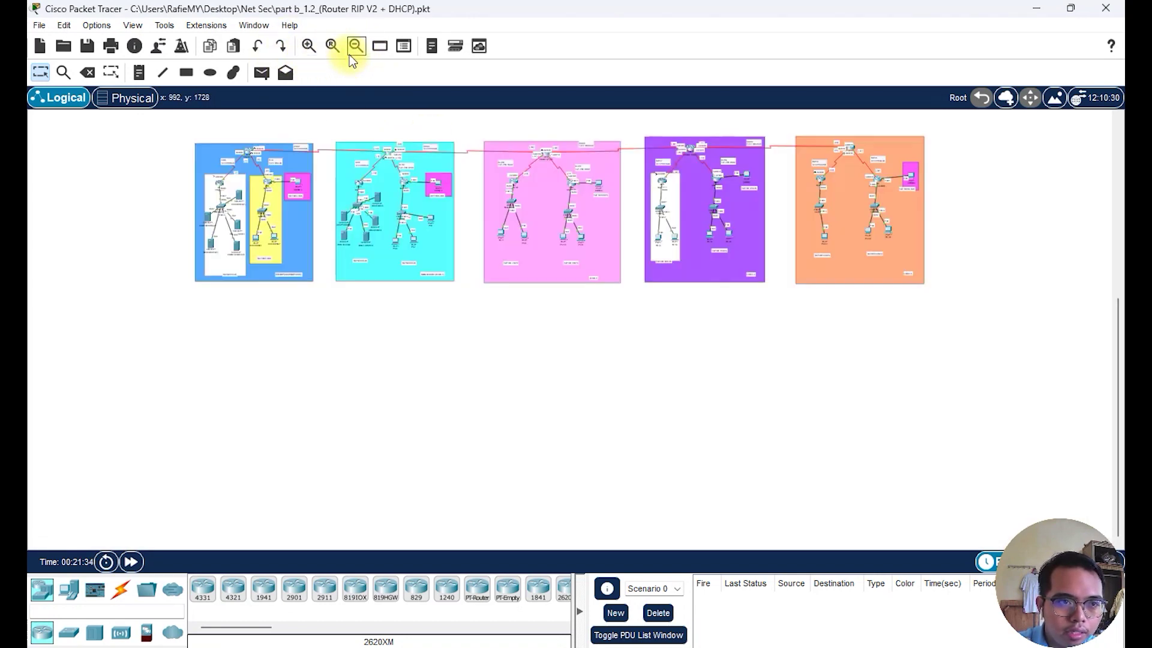
pyautogui.click(306, 47)
pyautogui.moveTo(1114, 231); pyautogui.dragTo(1117, 358)
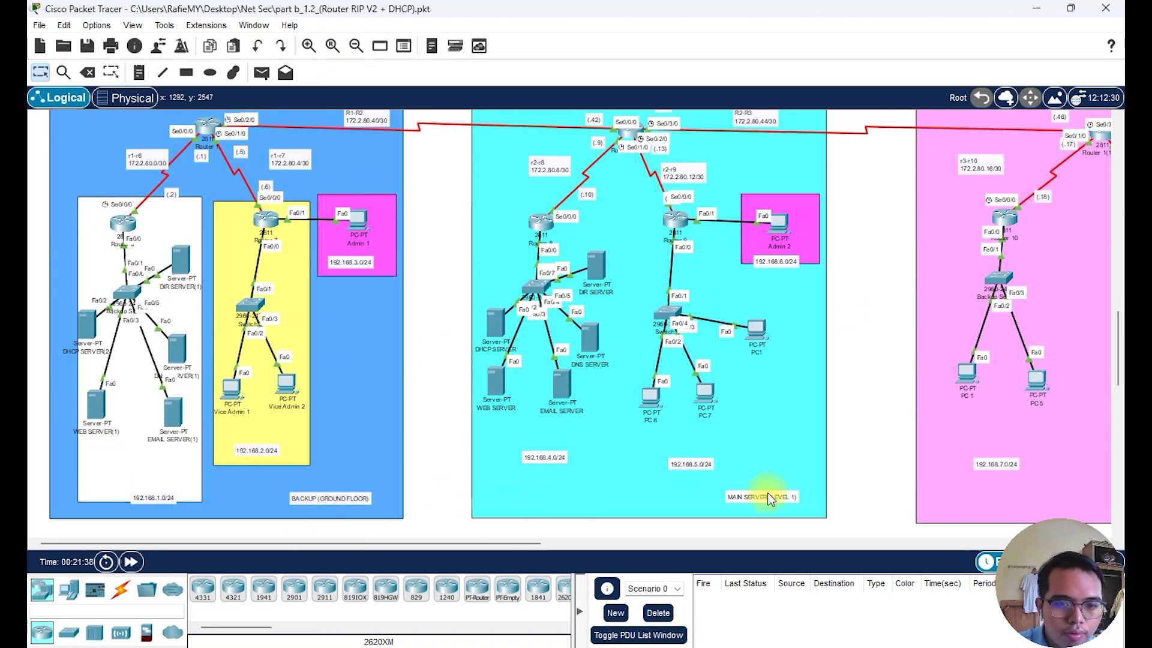
pyautogui.scroll(1, 589, 431)
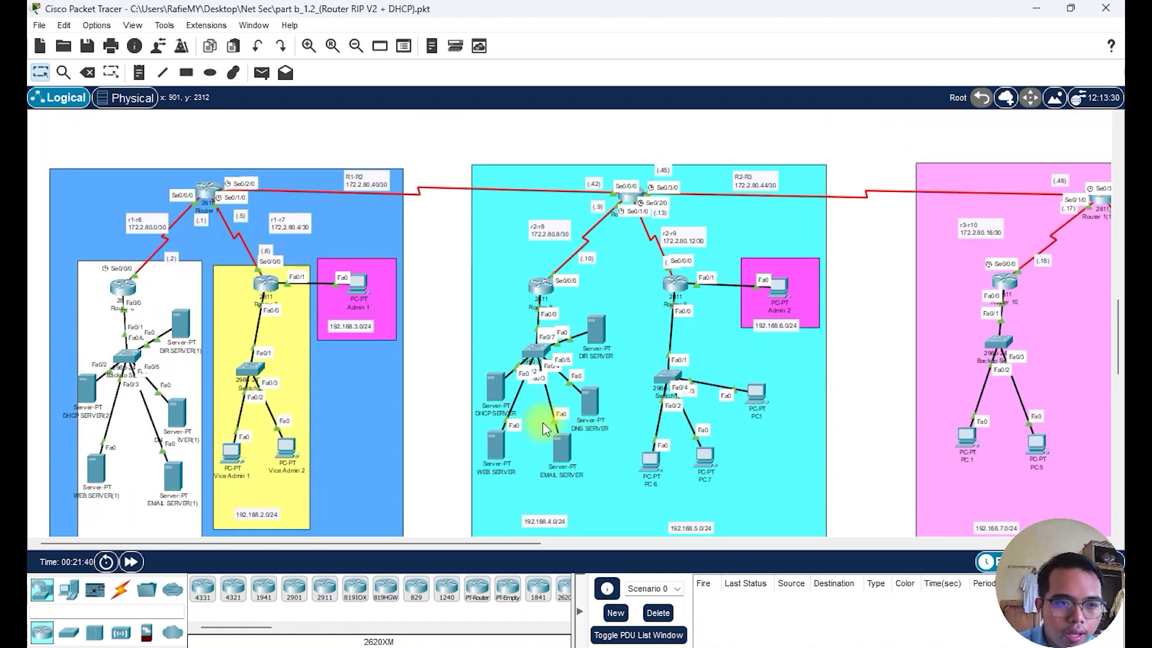
pyautogui.scroll(-1, 528, 429)
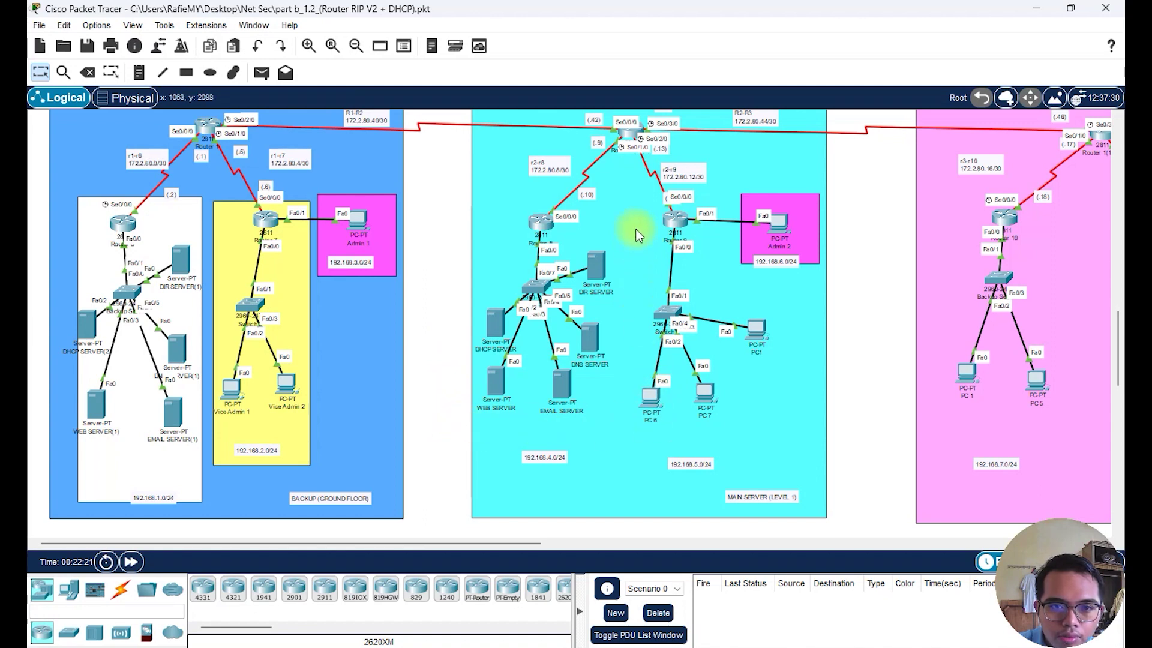
# Open Router 9's command line and display its running configuration with do sh run, up to the interface section
pyautogui.click(667, 219)
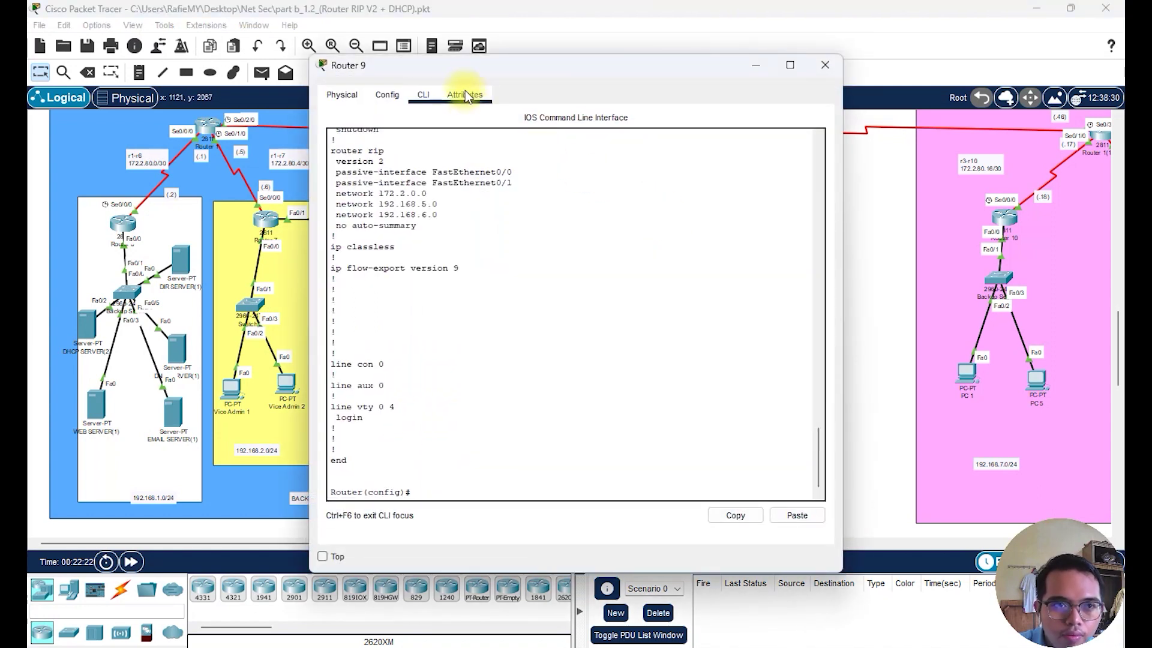
pyautogui.moveTo(465, 72); pyautogui.dragTo(307, 91)
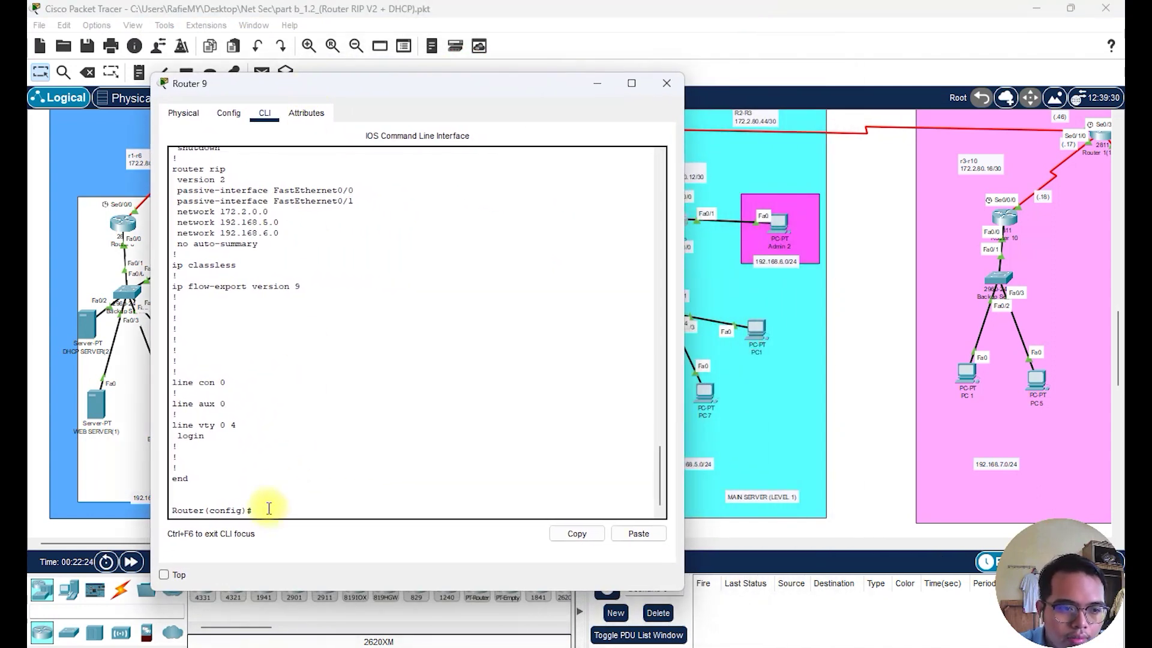
pyautogui.press('Return')
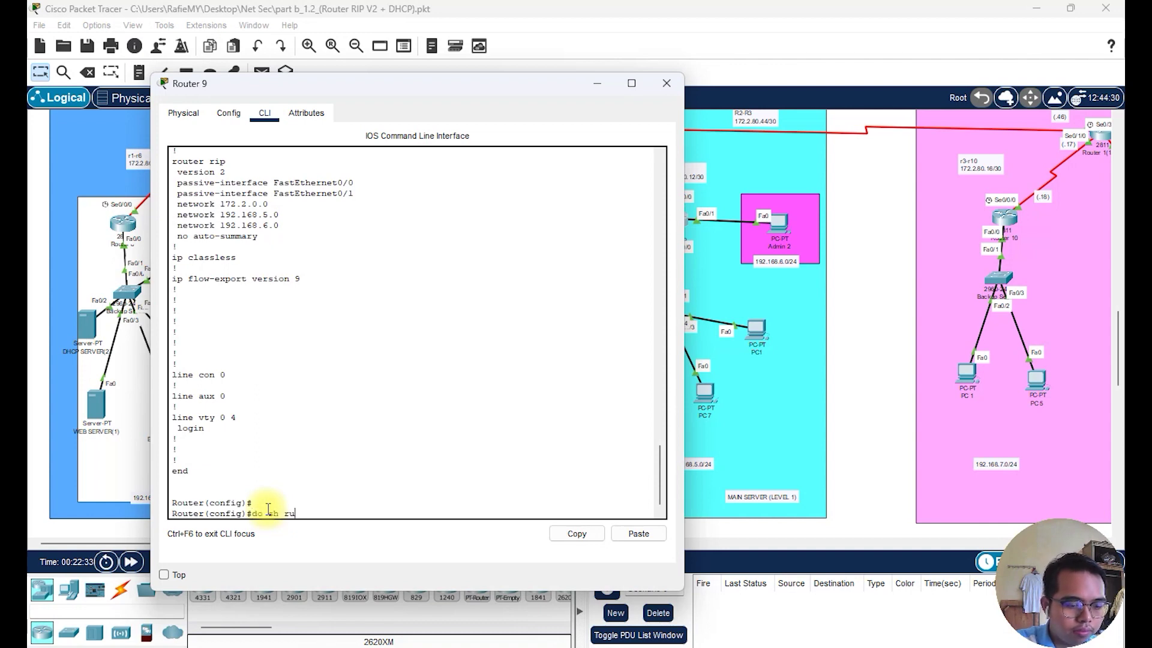
pyautogui.write('n')
pyautogui.press('Return')
pyautogui.press('space')
pyautogui.press('space')
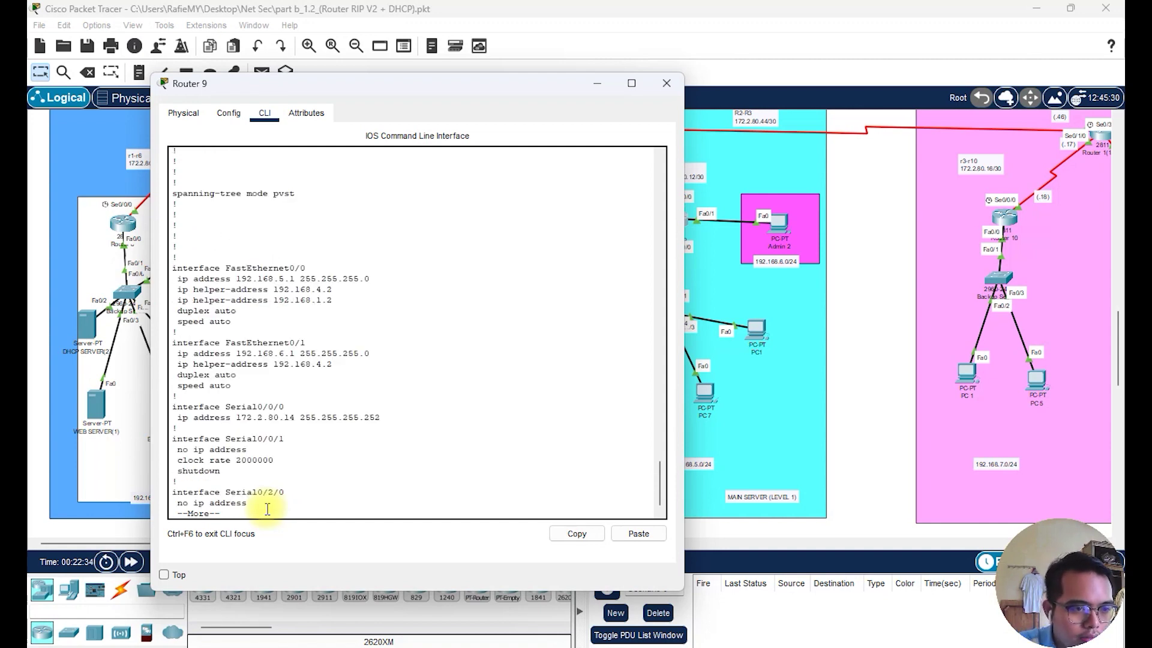
# Review Router 9's FastEthernet0/0, FastEthernet0/1 and Serial0/0/0 address settings against the topology
pyautogui.moveTo(363, 89); pyautogui.dragTo(243, 87)
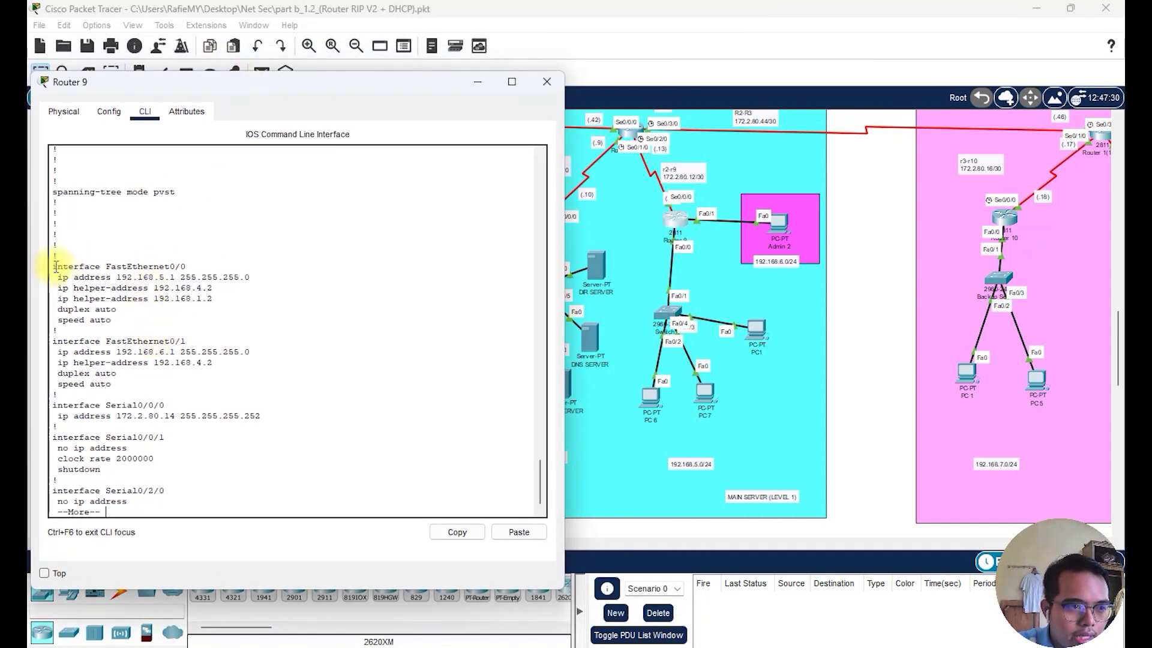
pyautogui.moveTo(54, 264); pyautogui.dragTo(154, 334)
pyautogui.moveTo(176, 373); pyautogui.dragTo(52, 348)
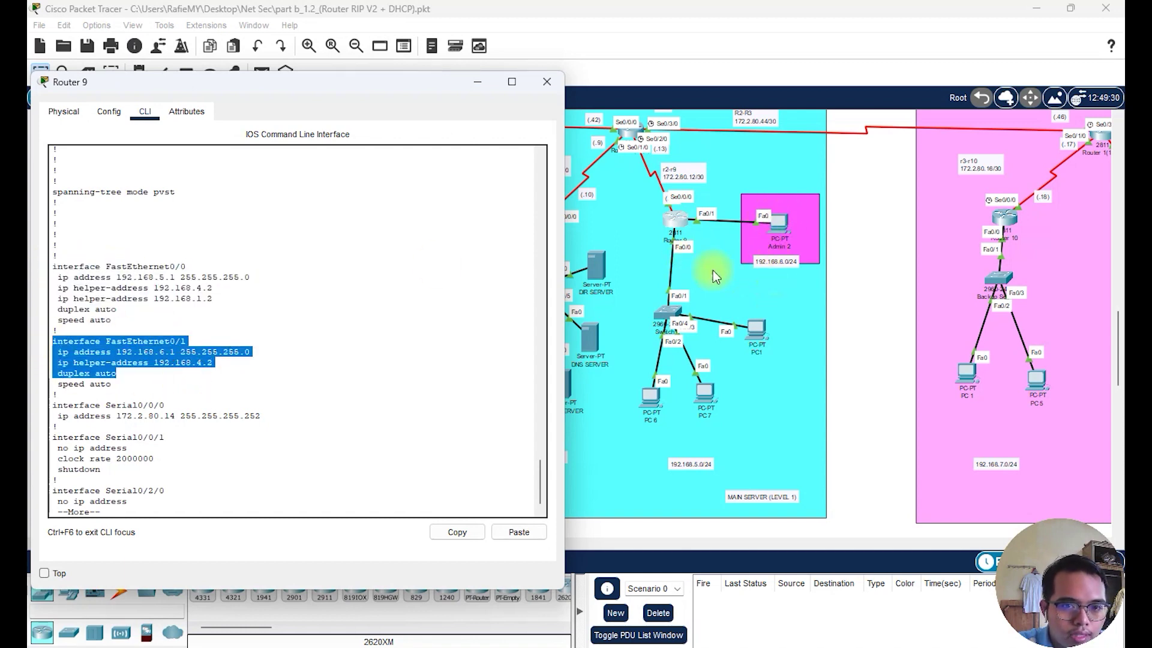
pyautogui.click(165, 414)
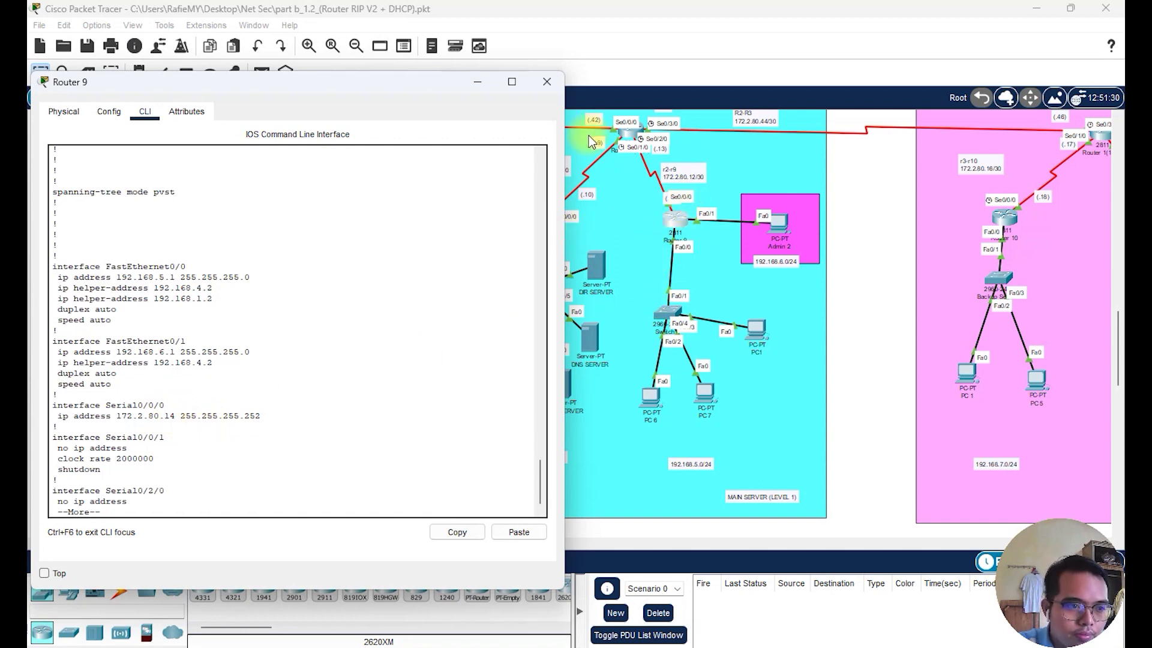
pyautogui.moveTo(261, 417); pyautogui.dragTo(51, 396)
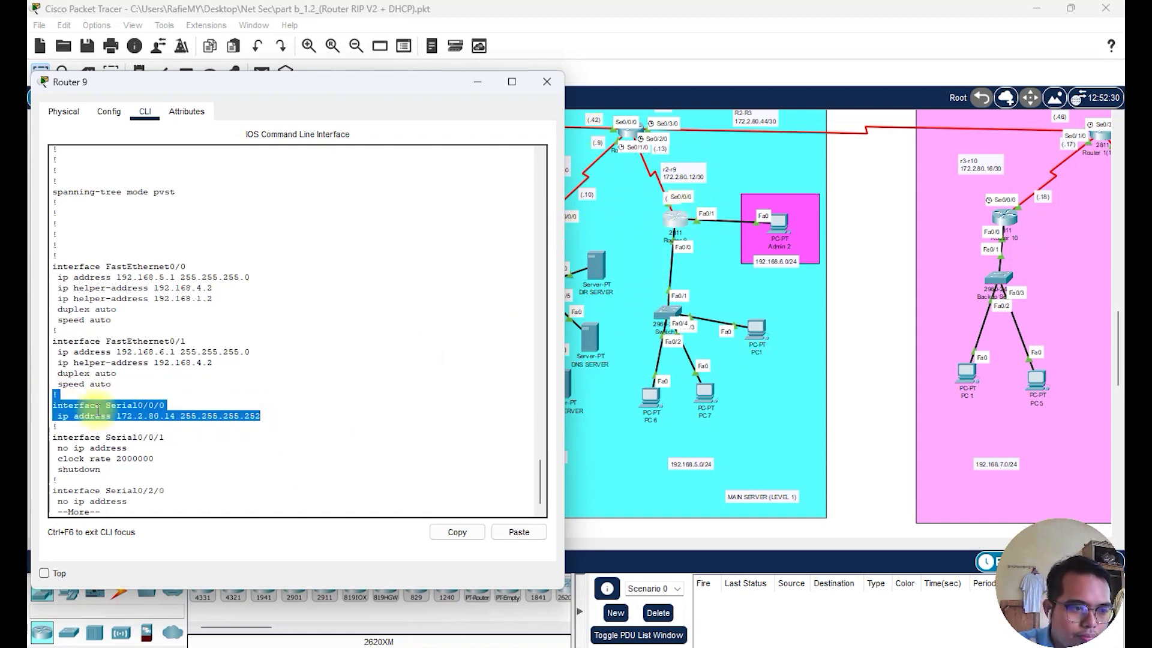
# Show the rest of Router 9's configuration and review the RIP version and passive-interface lines
pyautogui.press('space')
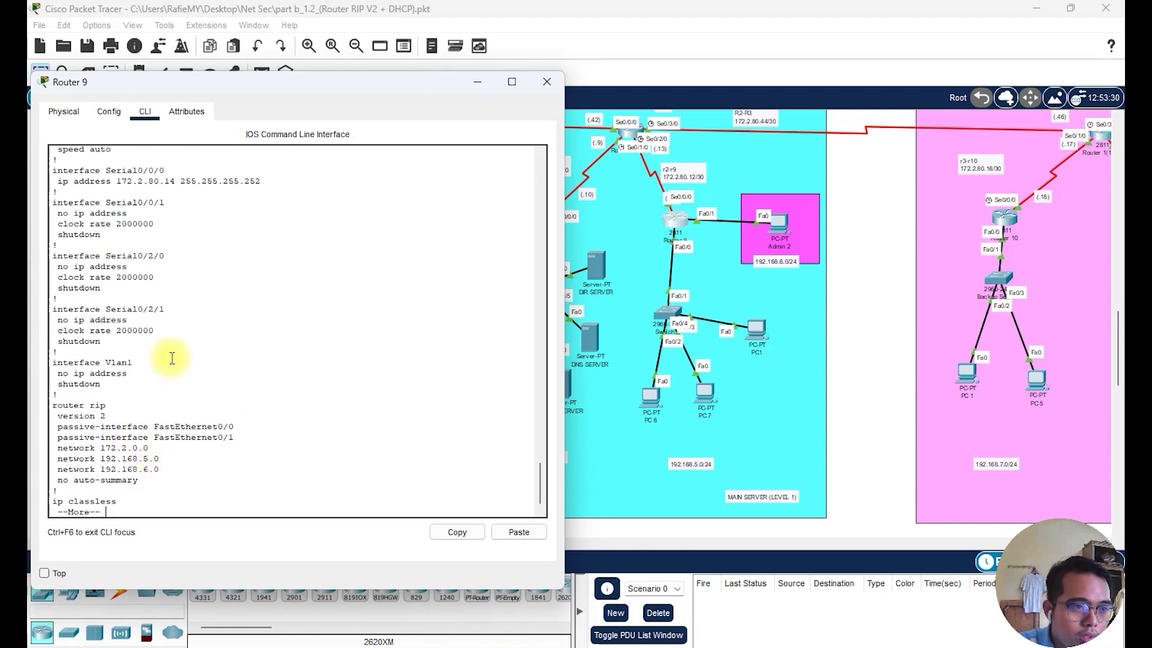
pyautogui.press('space')
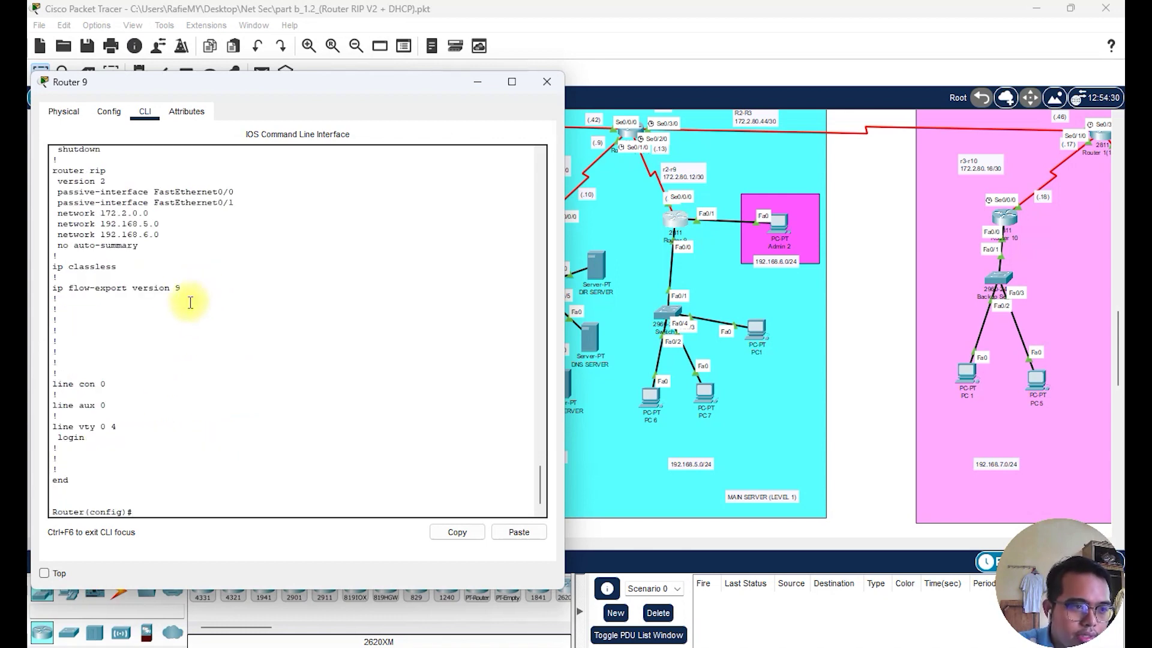
pyautogui.scroll(3, 150, 276)
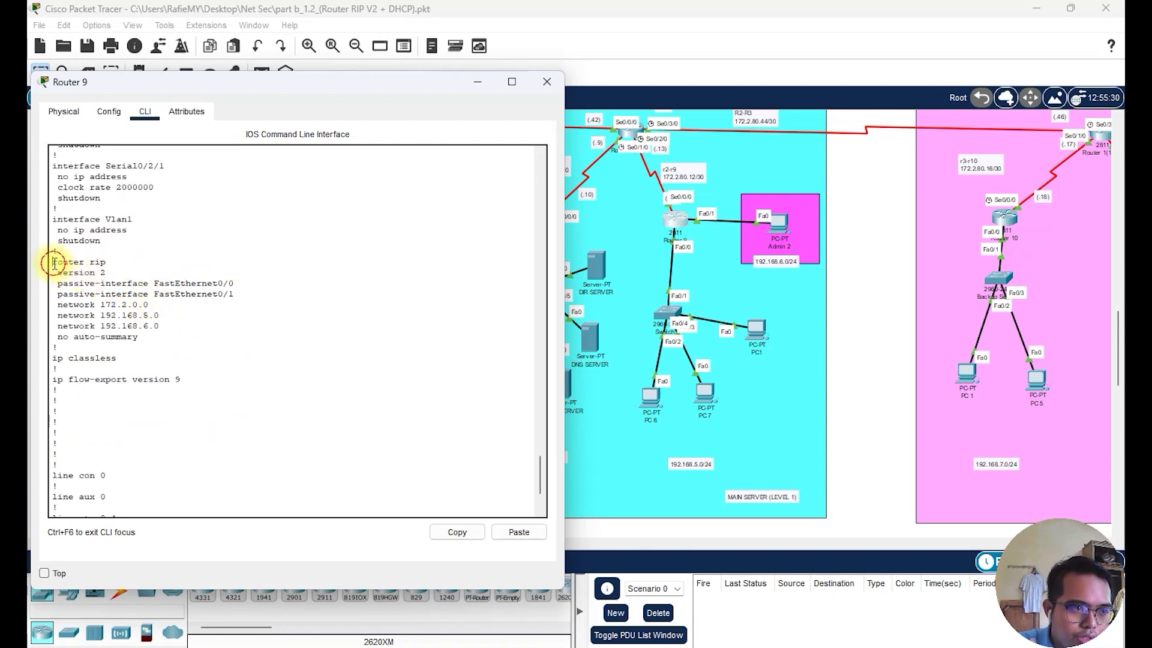
pyautogui.moveTo(53, 263); pyautogui.dragTo(107, 273)
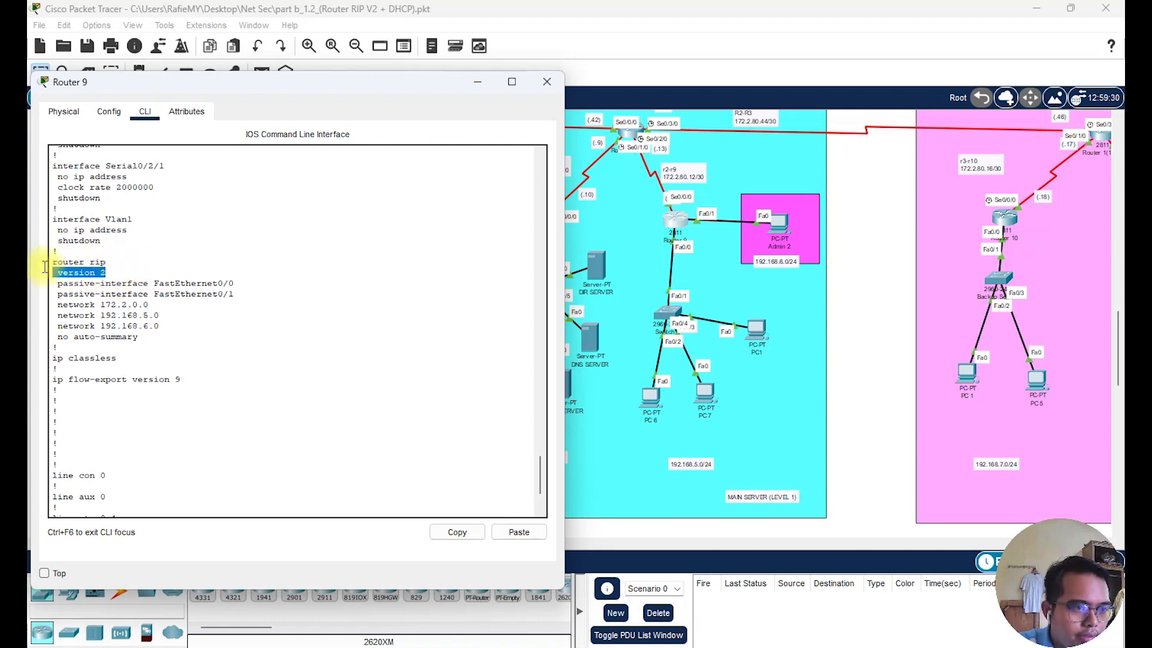
pyautogui.click(53, 283)
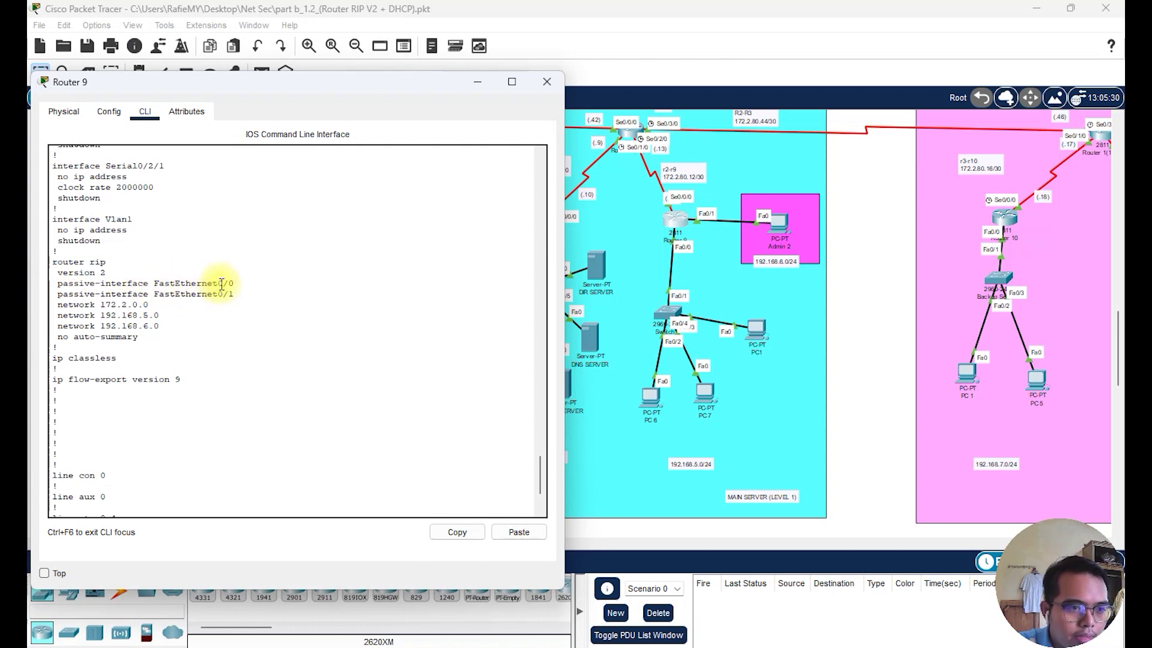
pyautogui.moveTo(154, 283); pyautogui.dragTo(230, 279)
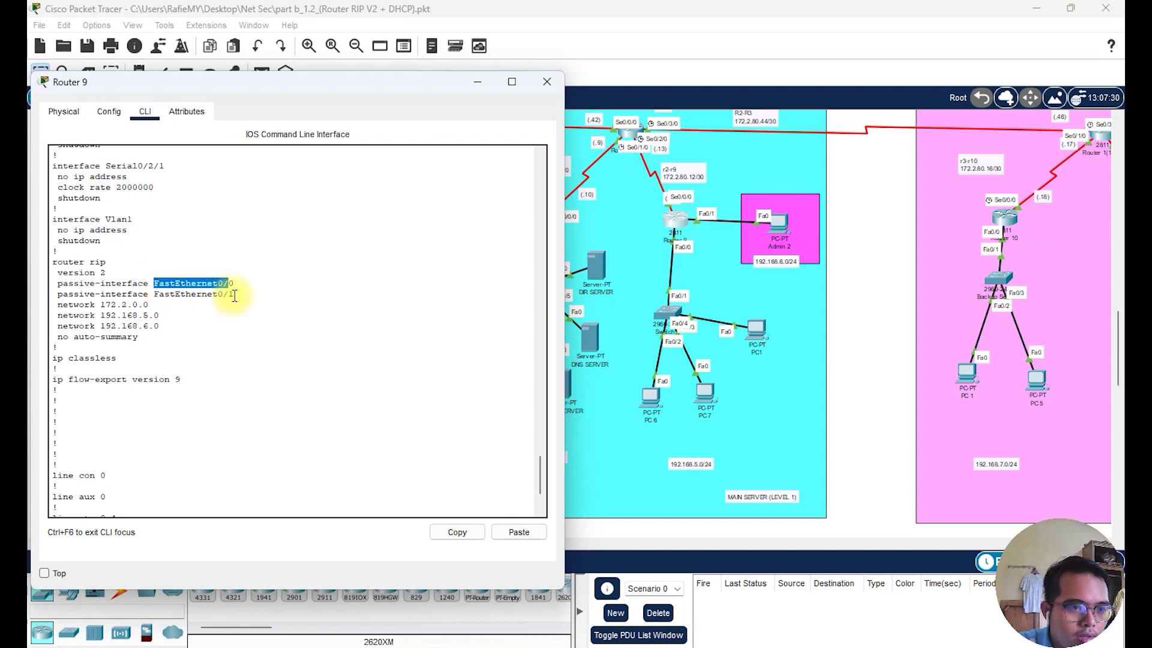
pyautogui.click(234, 293)
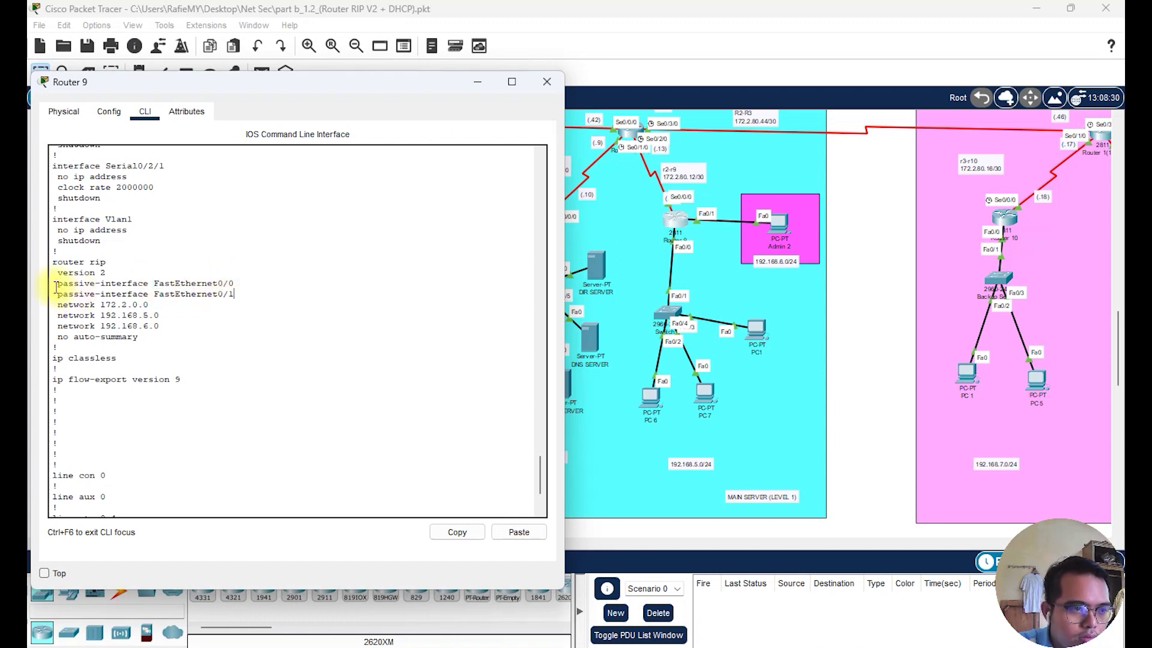
pyautogui.moveTo(234, 294); pyautogui.dragTo(62, 284)
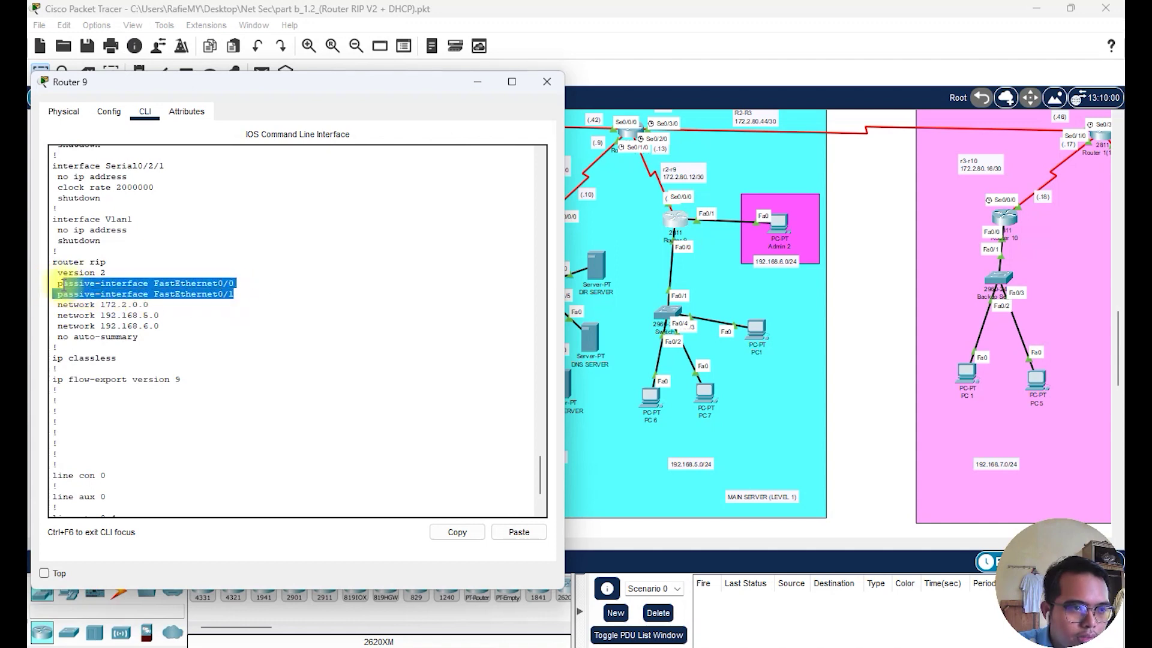
pyautogui.click(103, 284)
# Review the advertised networks and the no auto-summary line in Router 9's RIP configuration, and close the router window
pyautogui.moveTo(159, 326); pyautogui.dragTo(53, 304)
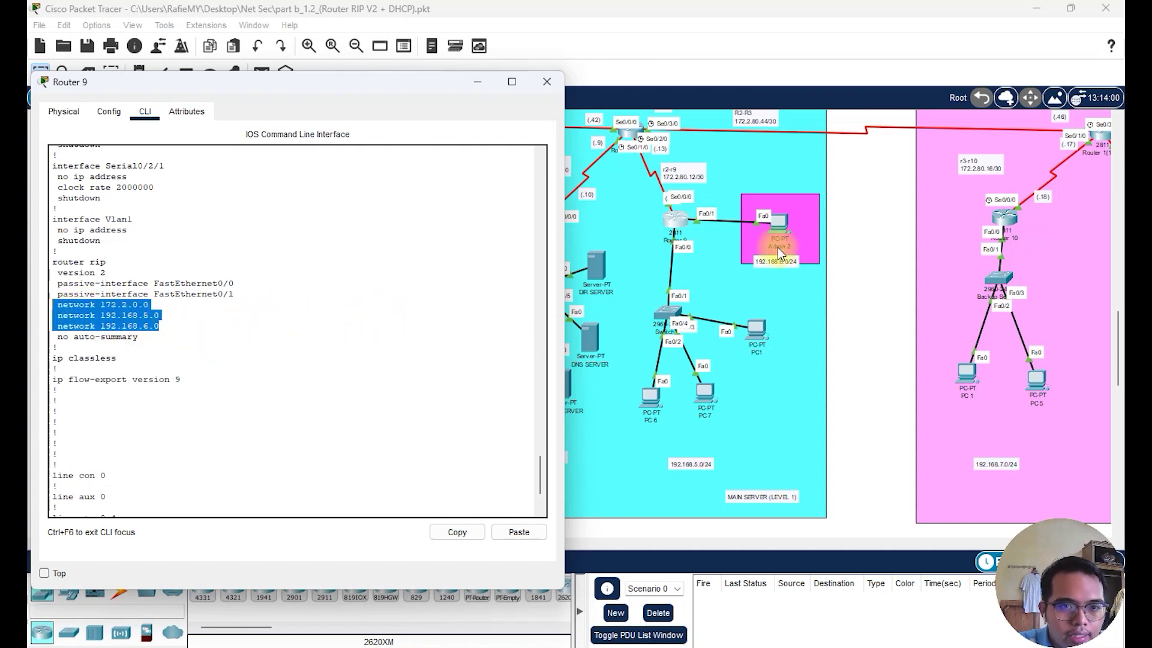
pyautogui.click(120, 303)
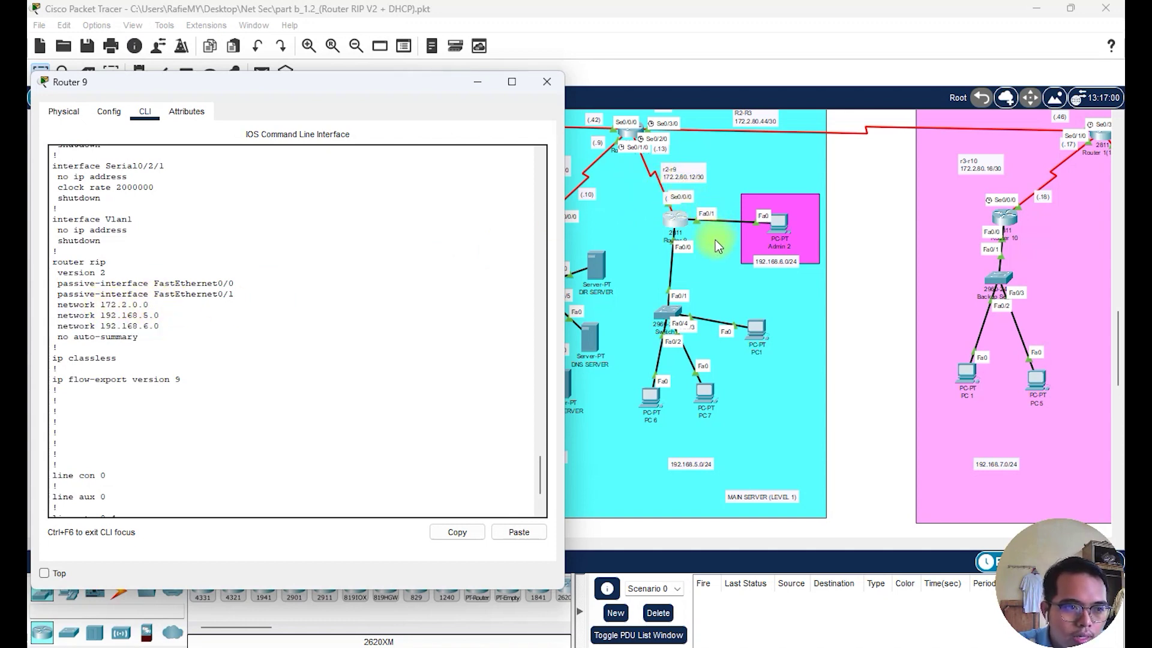
pyautogui.moveTo(183, 315); pyautogui.dragTo(57, 316)
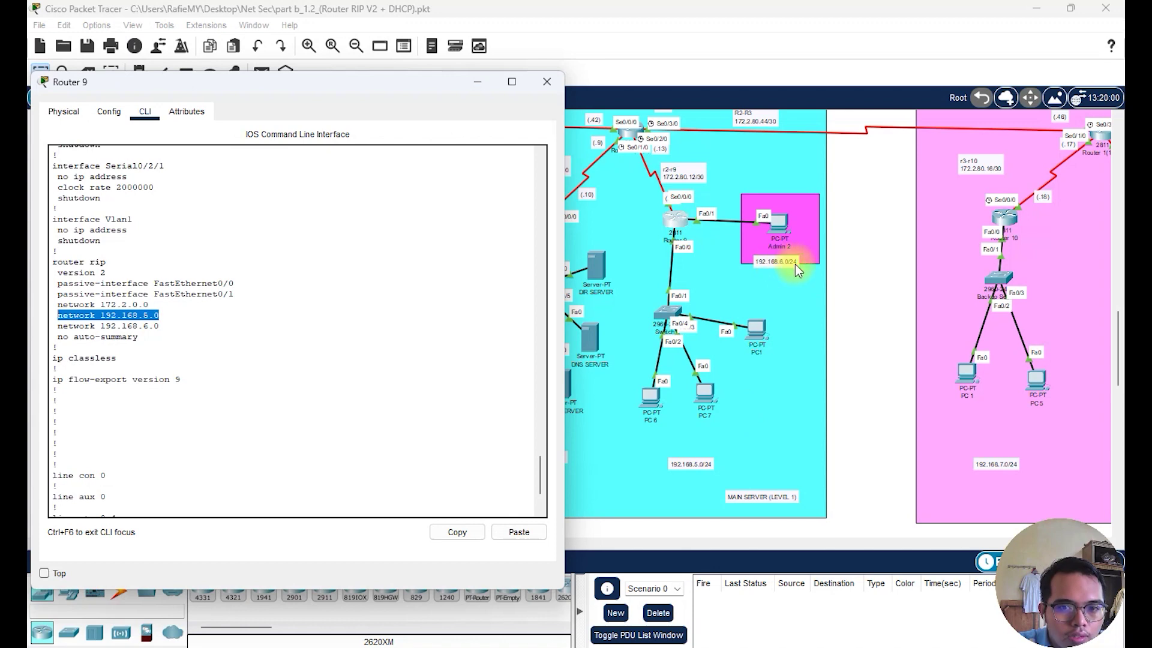
pyautogui.click(163, 343)
pyautogui.moveTo(162, 343); pyautogui.dragTo(55, 342)
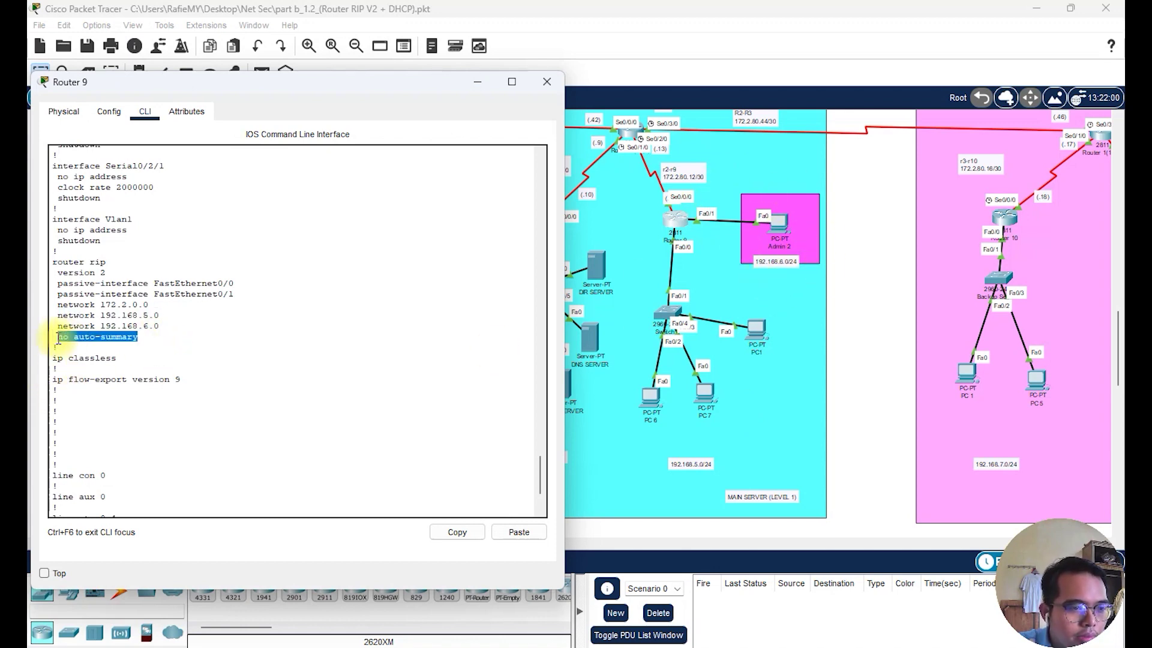
pyautogui.click(123, 330)
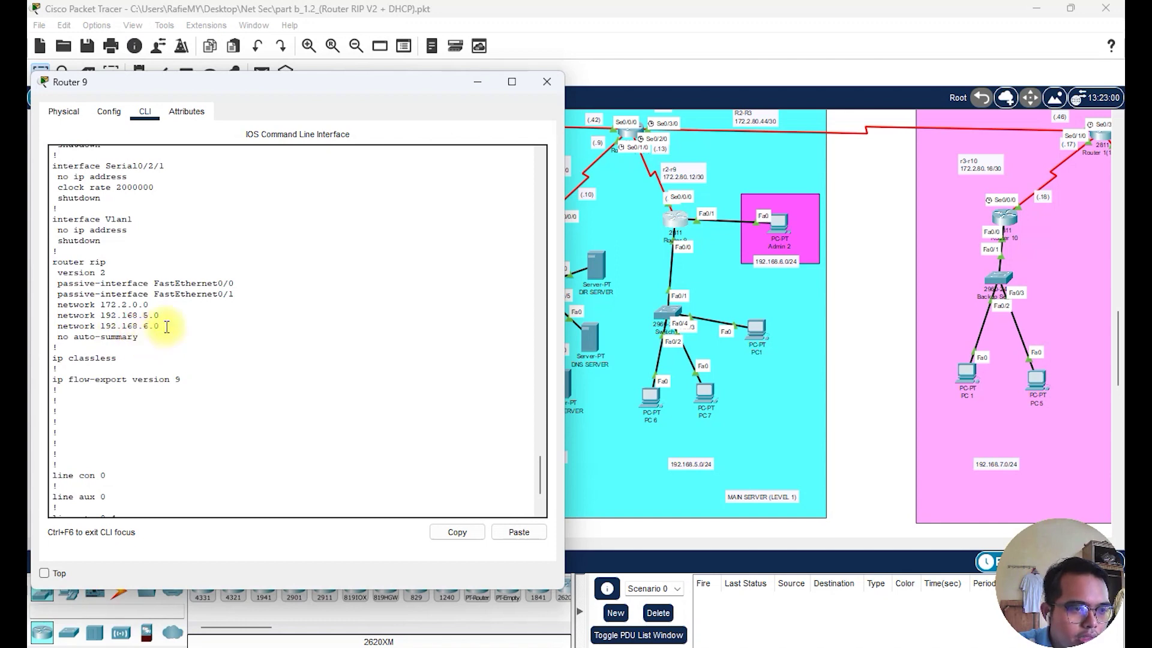
pyautogui.moveTo(167, 327); pyautogui.dragTo(54, 303)
pyautogui.click(190, 334)
pyautogui.click(547, 82)
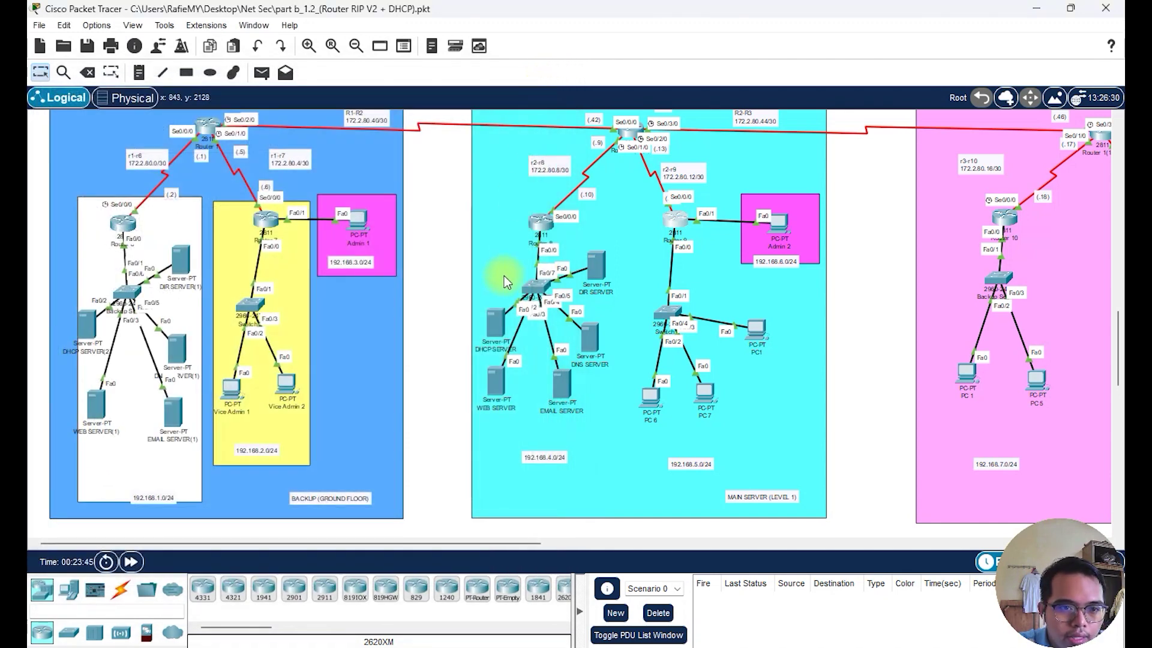
# Look through the level 1 DHCP server's services and desktop applications, and close its window
pyautogui.click(497, 324)
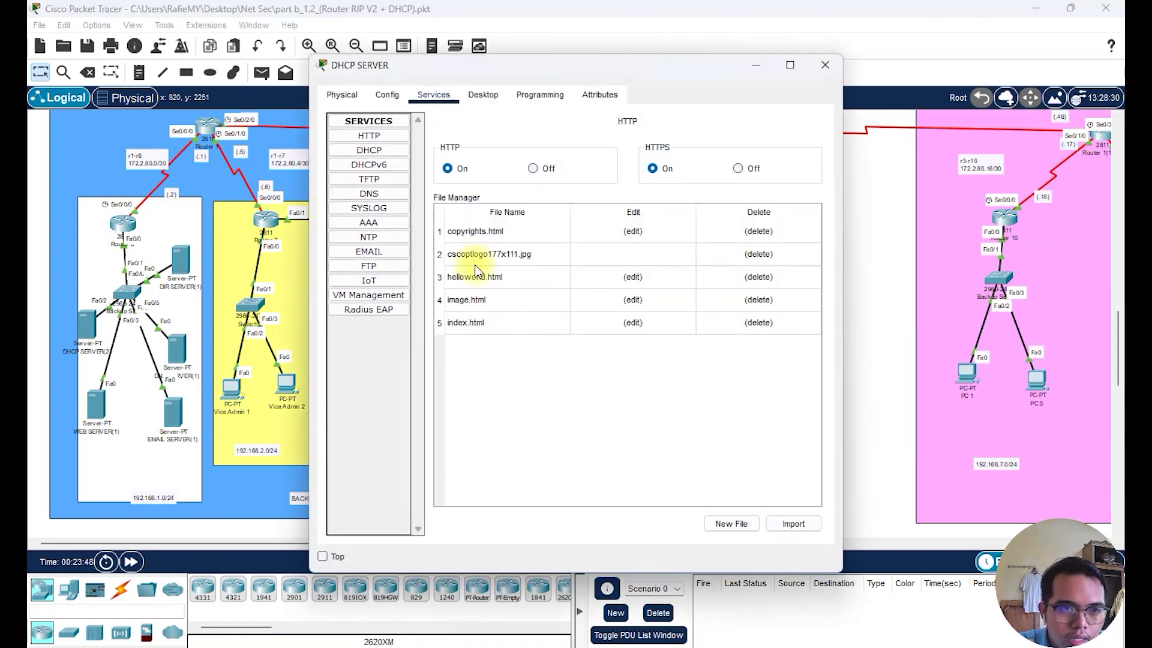
pyautogui.click(483, 96)
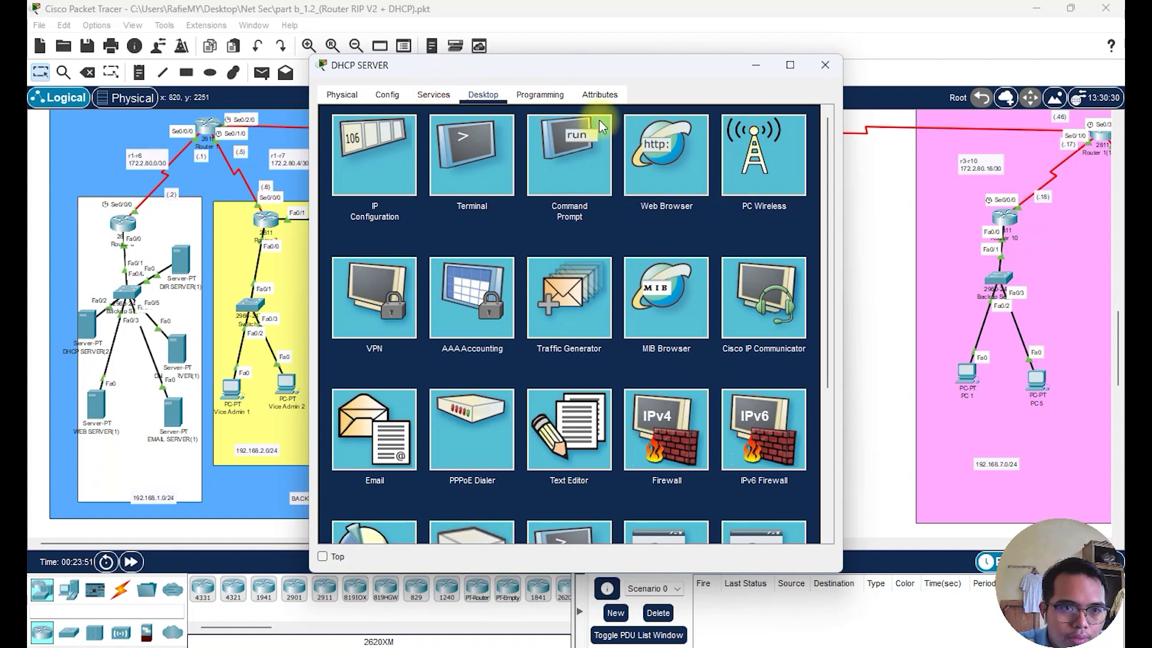
pyautogui.click(816, 71)
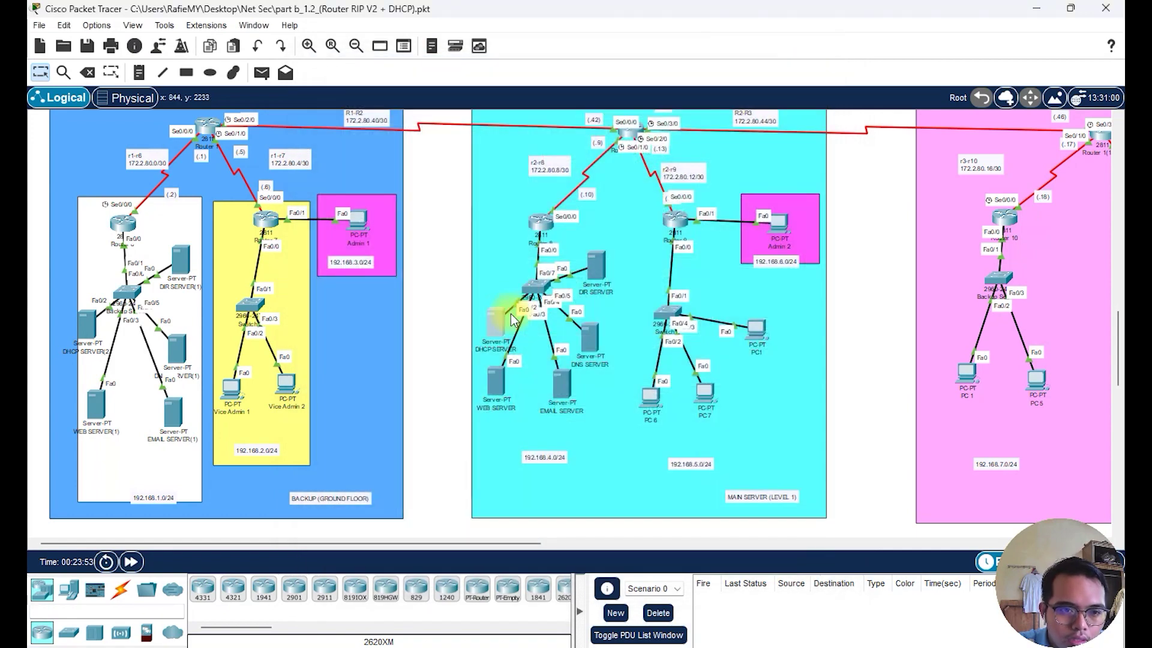
# Open the level 1 DNS server's DNS service and inspect the cloudflare 1 and cloudflare 2 records
pyautogui.click(591, 337)
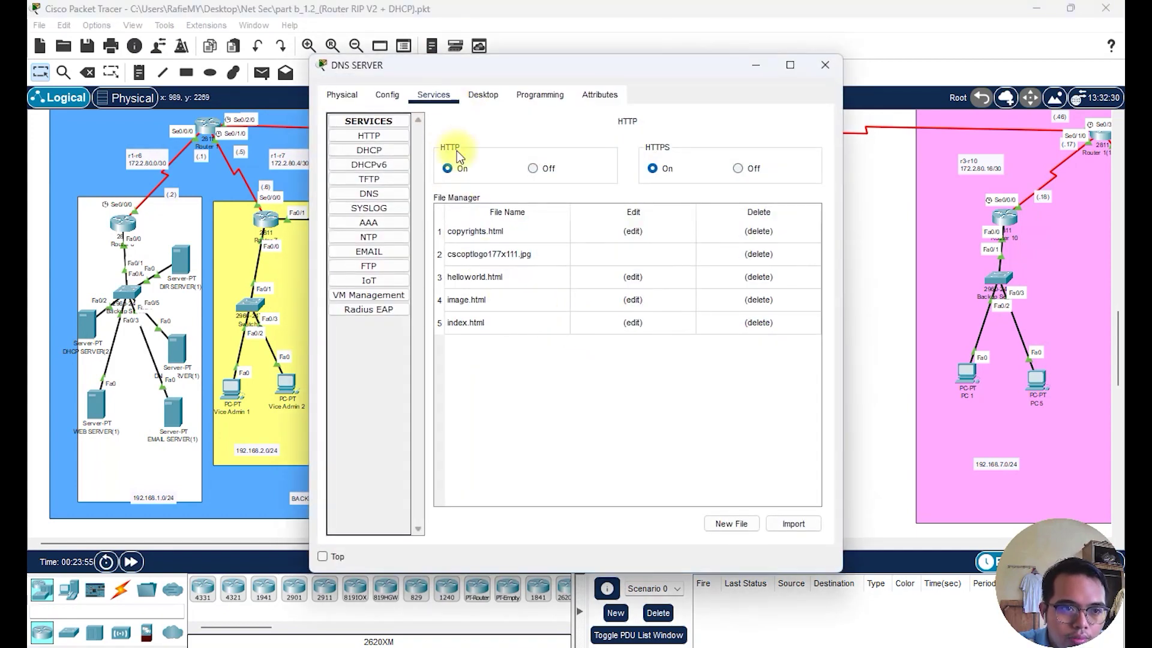
pyautogui.click(370, 200)
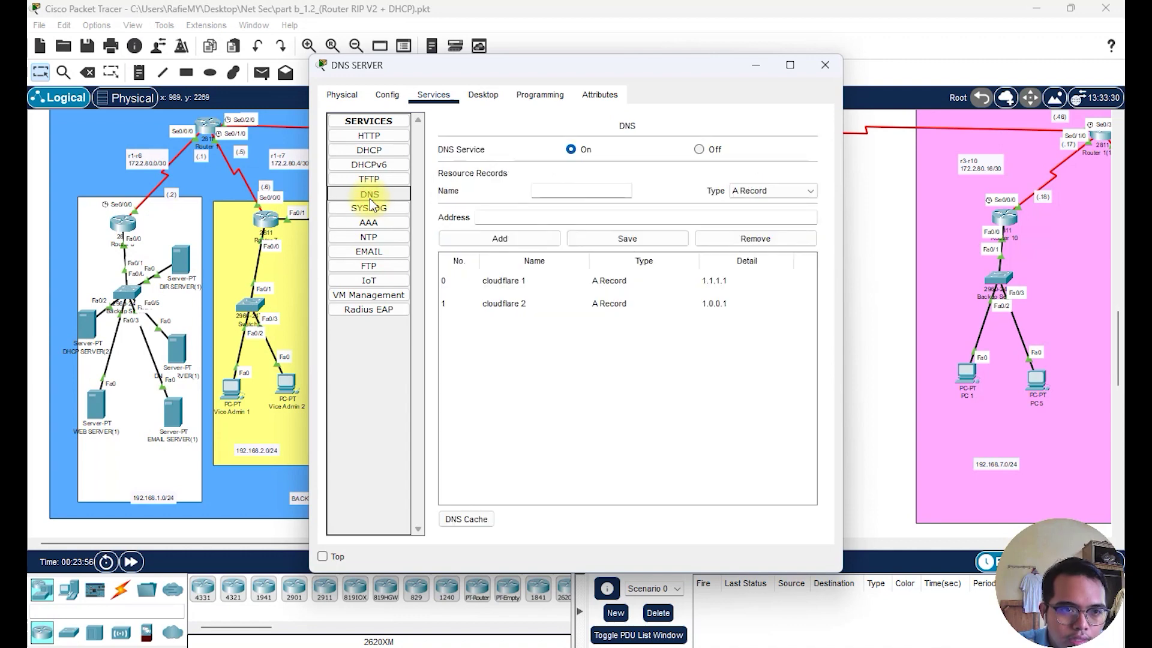
pyautogui.click(507, 280)
pyautogui.click(497, 303)
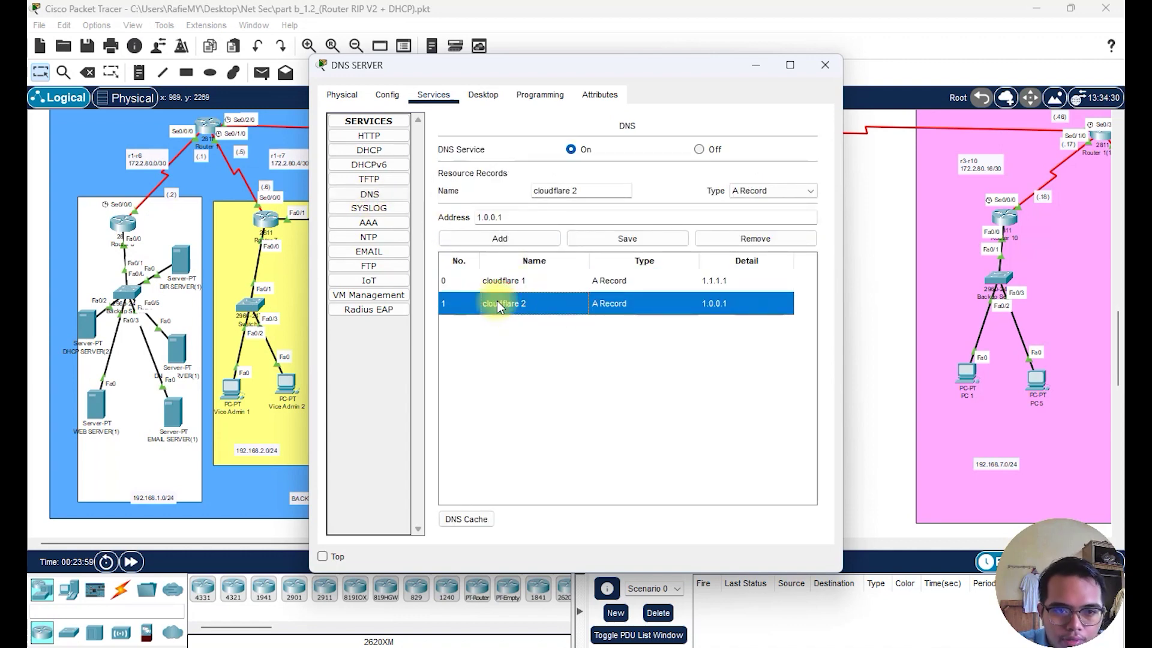
pyautogui.click(516, 282)
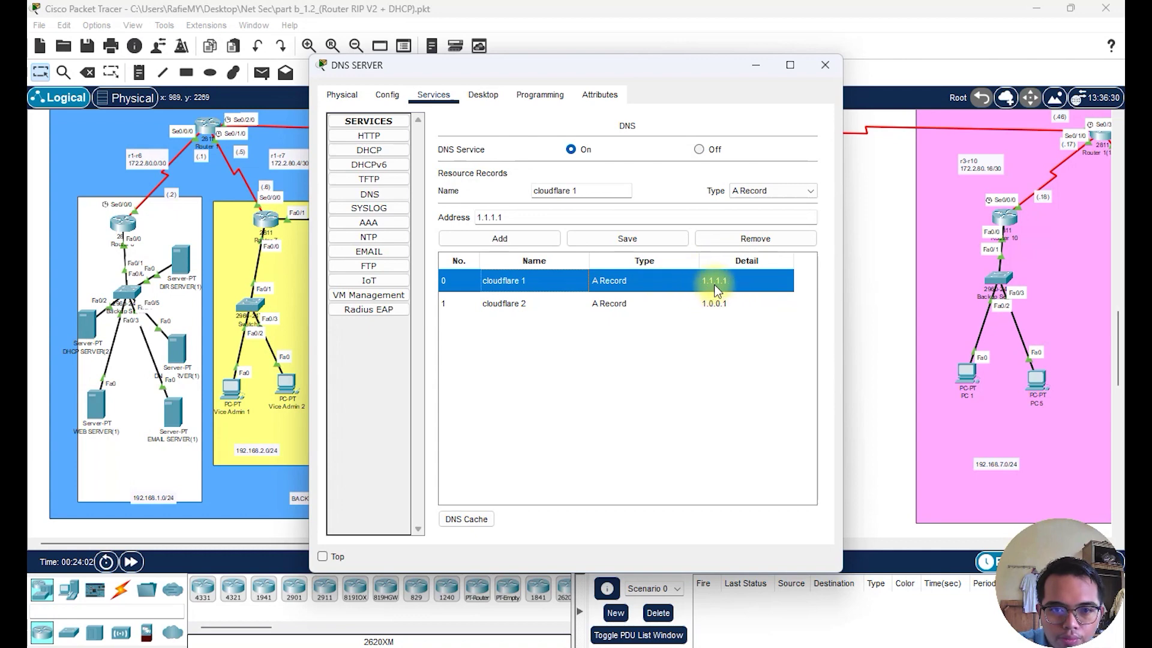
# Close the DNS server's window, open the level 1 DHCP server's DHCP service and inspect the Net 14 and Net 13 pools
pyautogui.click(818, 65)
pyautogui.click(497, 315)
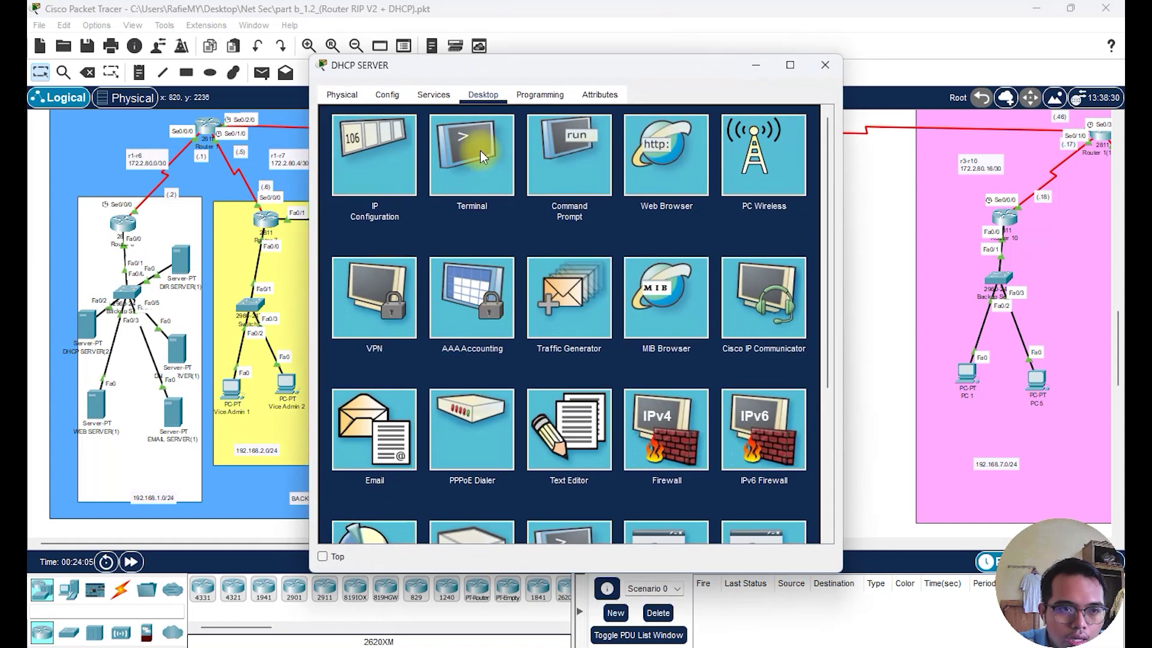
pyautogui.click(426, 96)
pyautogui.click(369, 151)
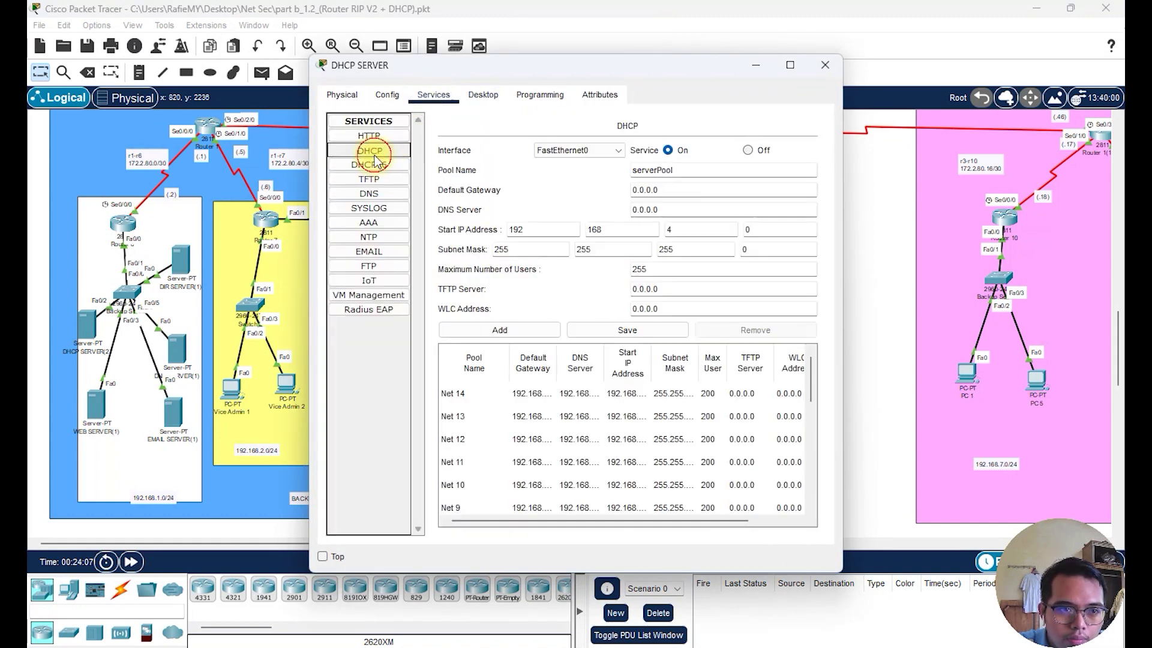
pyautogui.click(501, 389)
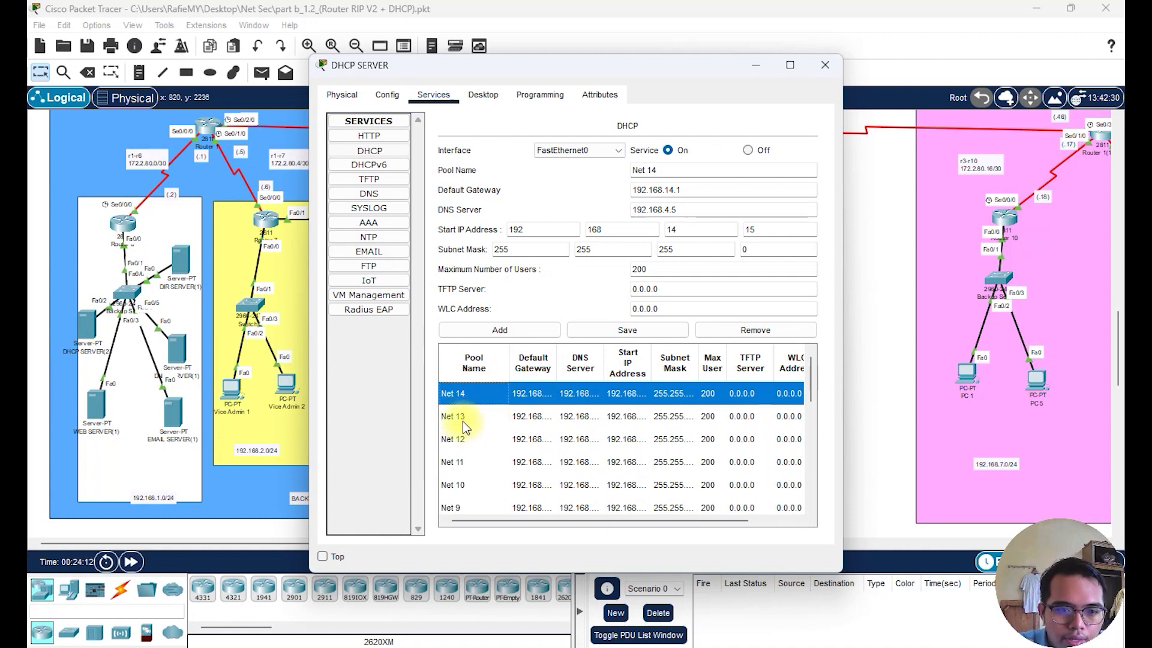
pyautogui.click(462, 420)
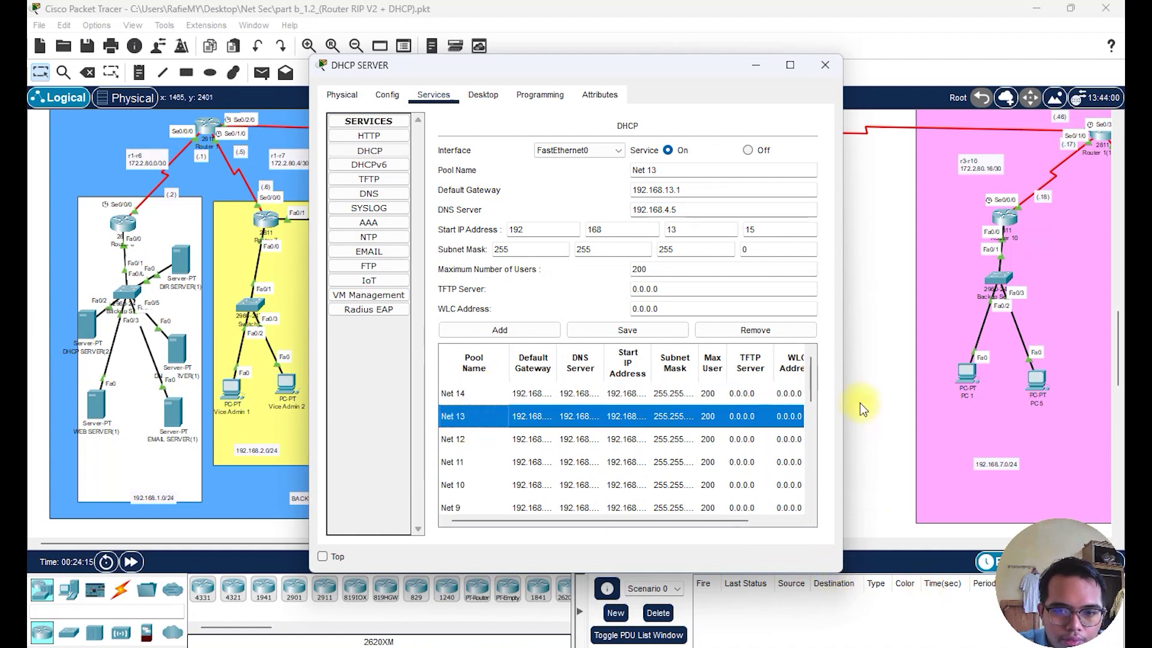
# Widen the DHCP server window, inspect the Net 12 and Net 13 pools, including Net 13's maximum users and DNS server, and close it
pyautogui.moveTo(843, 382); pyautogui.dragTo(1035, 383)
pyautogui.click(730, 413)
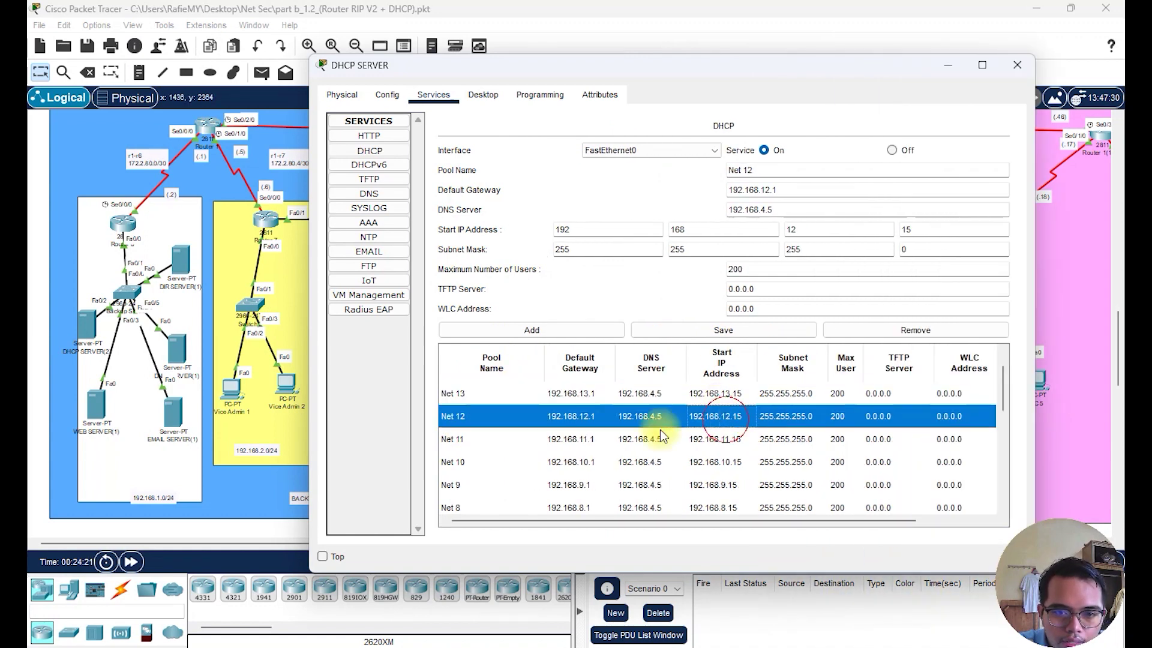
pyautogui.click(516, 397)
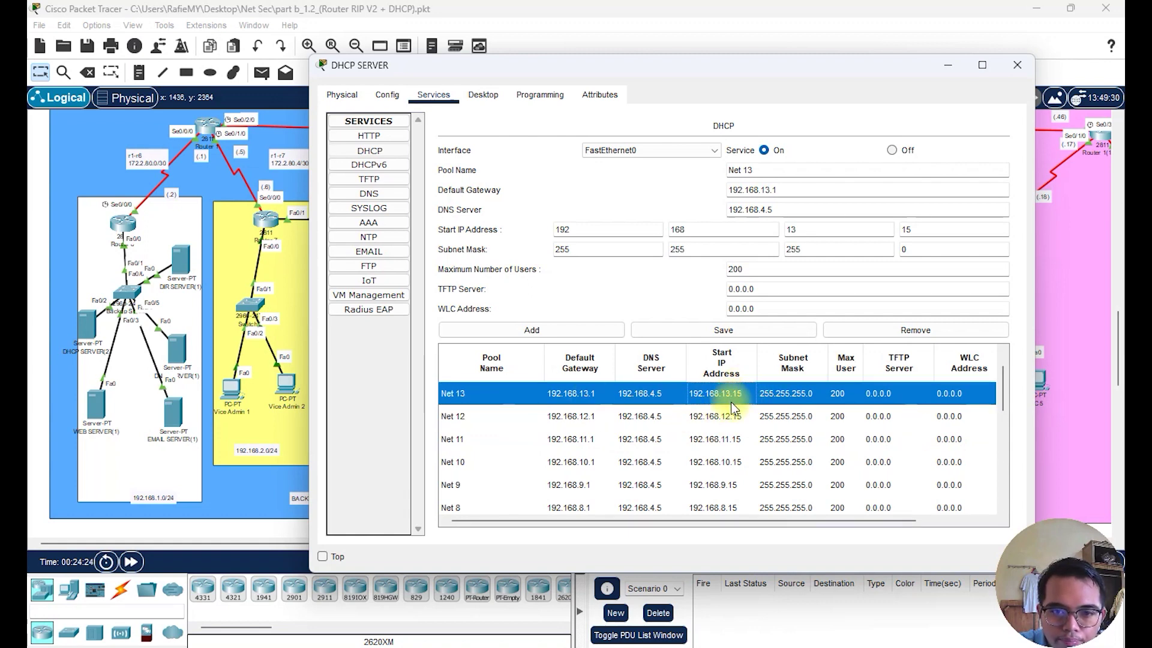
pyautogui.moveTo(758, 271); pyautogui.dragTo(720, 272)
pyautogui.click(748, 268)
pyautogui.doubleClick(735, 268)
pyautogui.moveTo(789, 211); pyautogui.dragTo(716, 210)
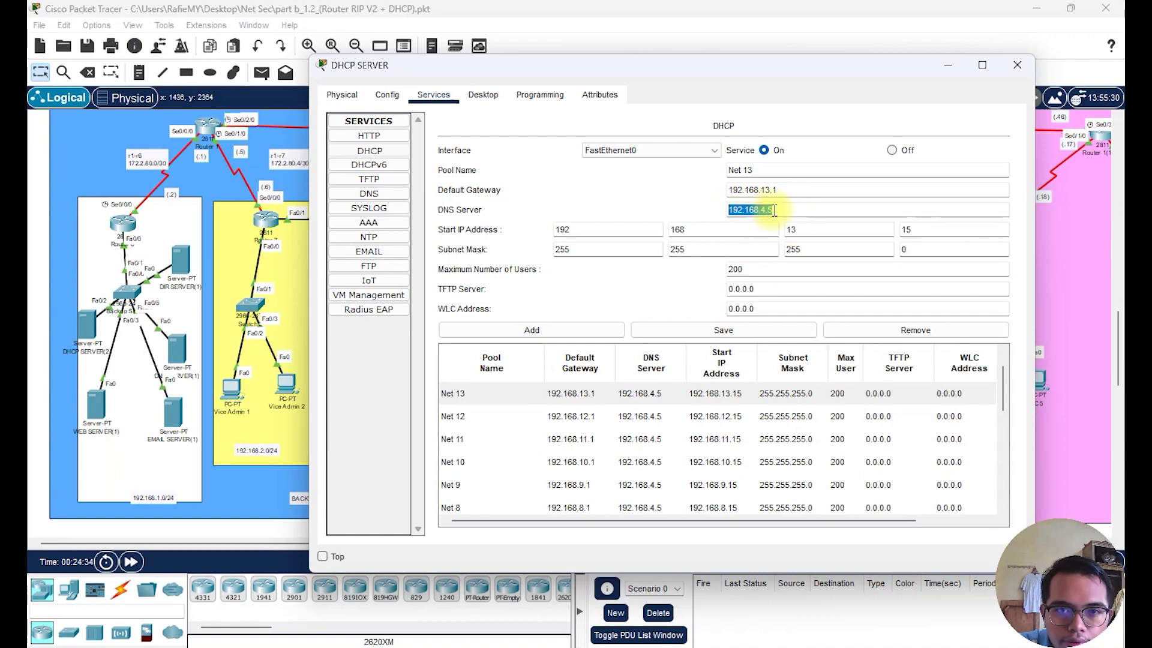
pyautogui.moveTo(715, 71); pyautogui.dragTo(577, 86)
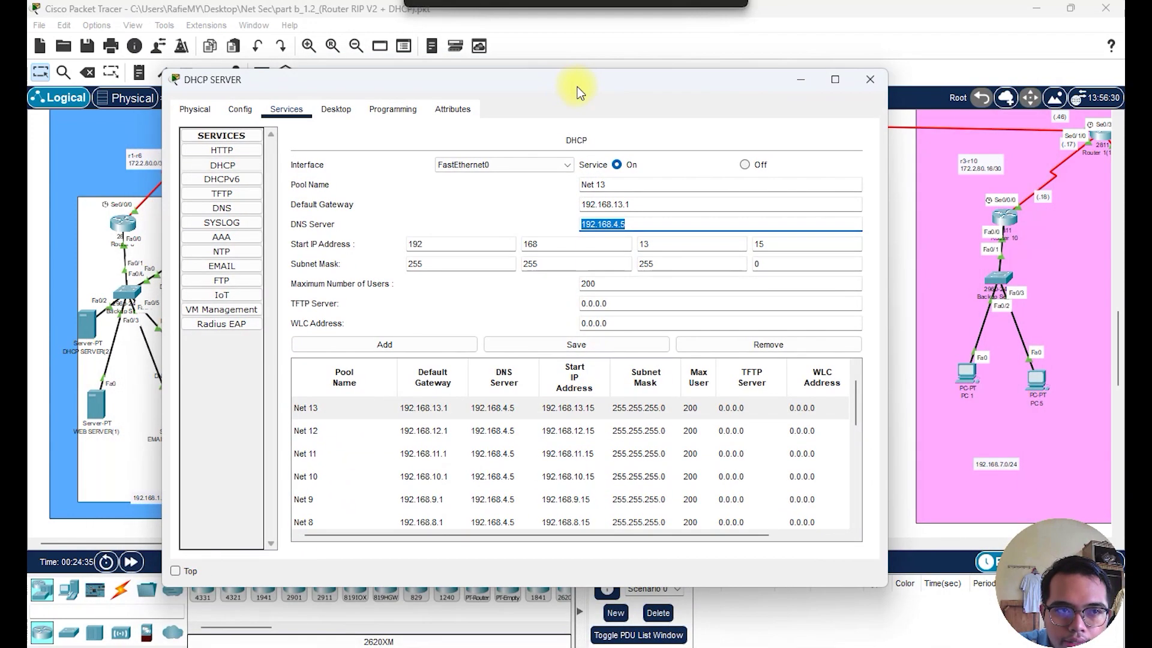
pyautogui.click(870, 79)
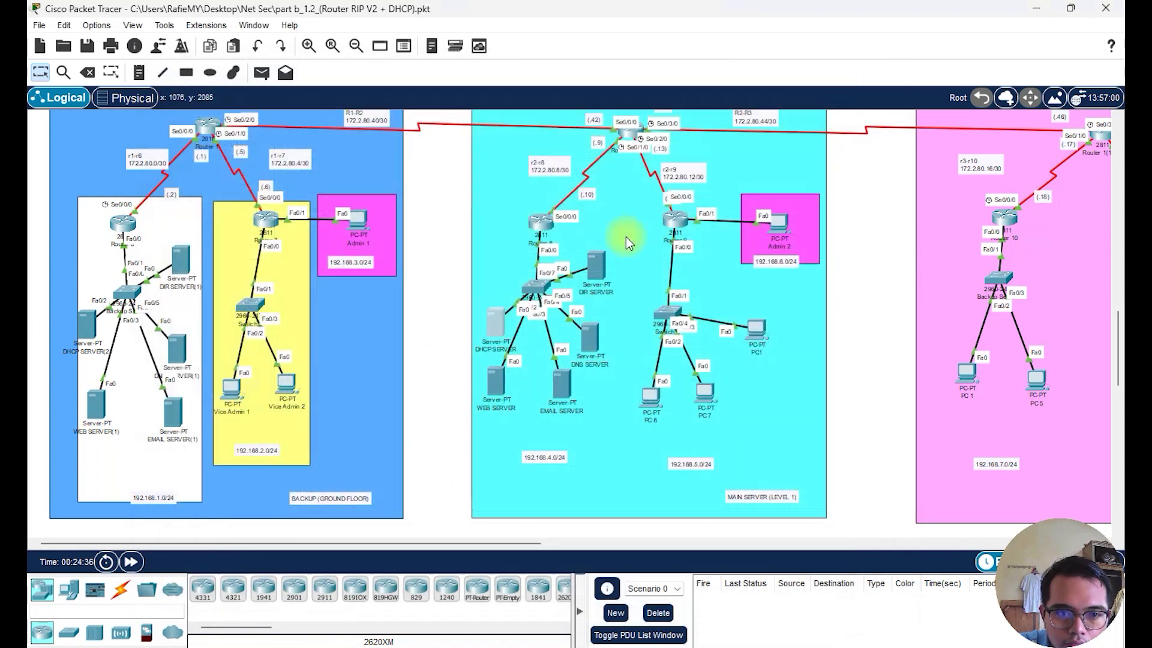
# Check the HTTP and HTTPS services and hosted files on the level 1 web server, and close its window
pyautogui.click(501, 377)
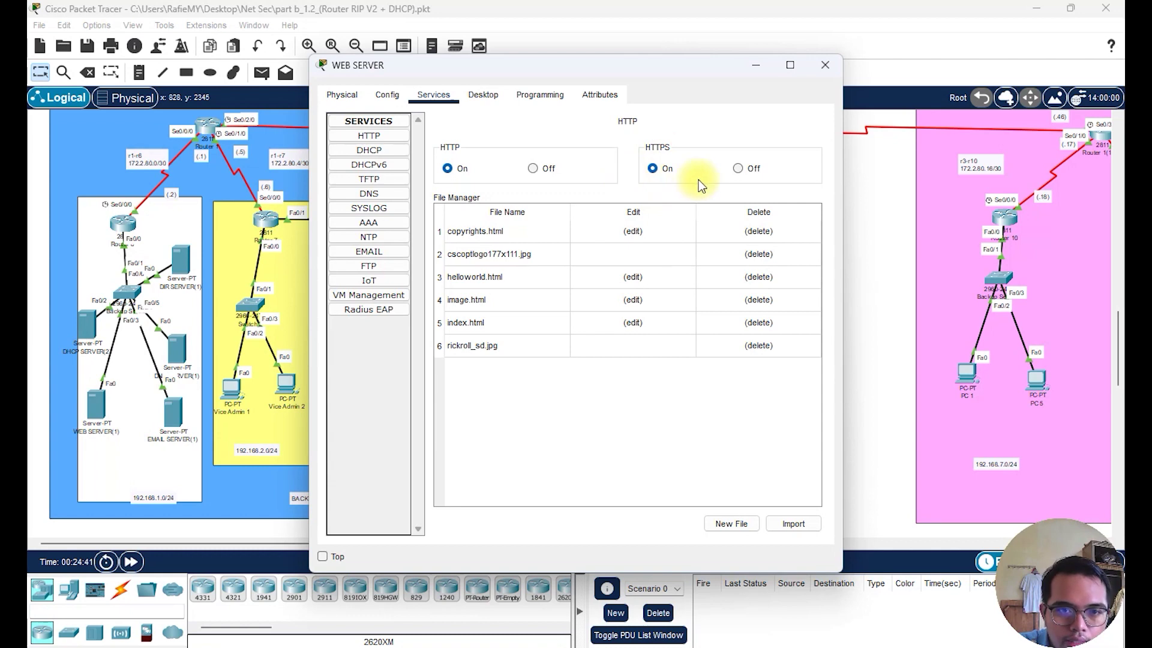
pyautogui.click(836, 69)
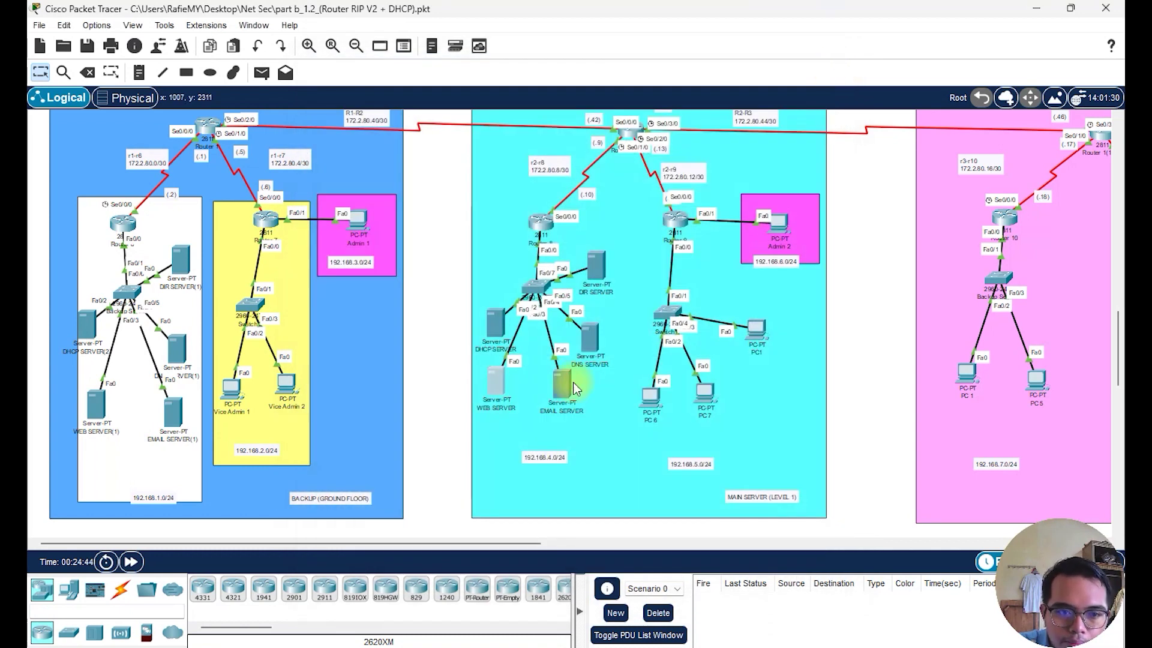
# Open the level 1 email server's EMAIL service, inspect each of its user accounts, and close the window
pyautogui.click(567, 383)
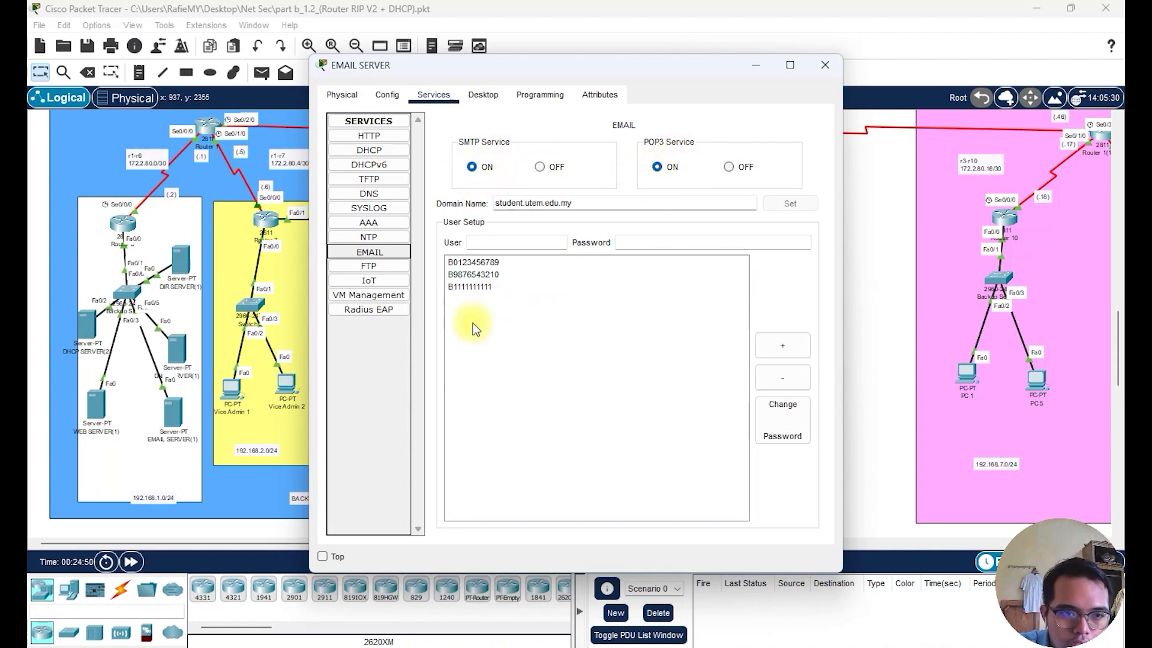
pyautogui.click(456, 263)
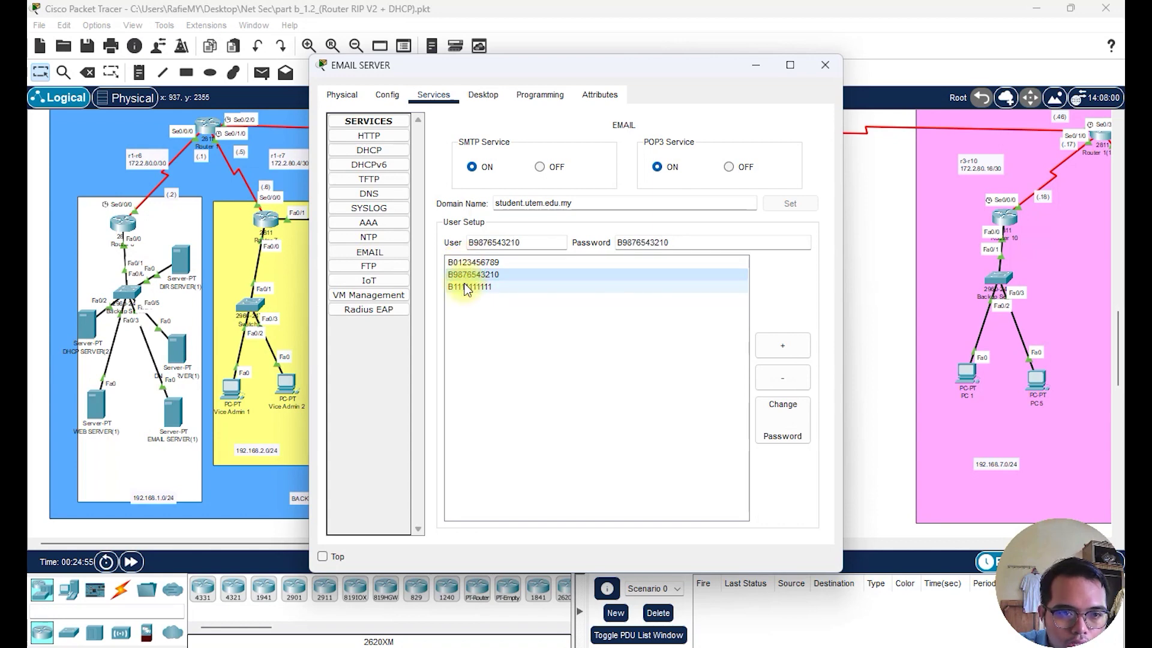
pyautogui.click(469, 286)
pyautogui.click(465, 263)
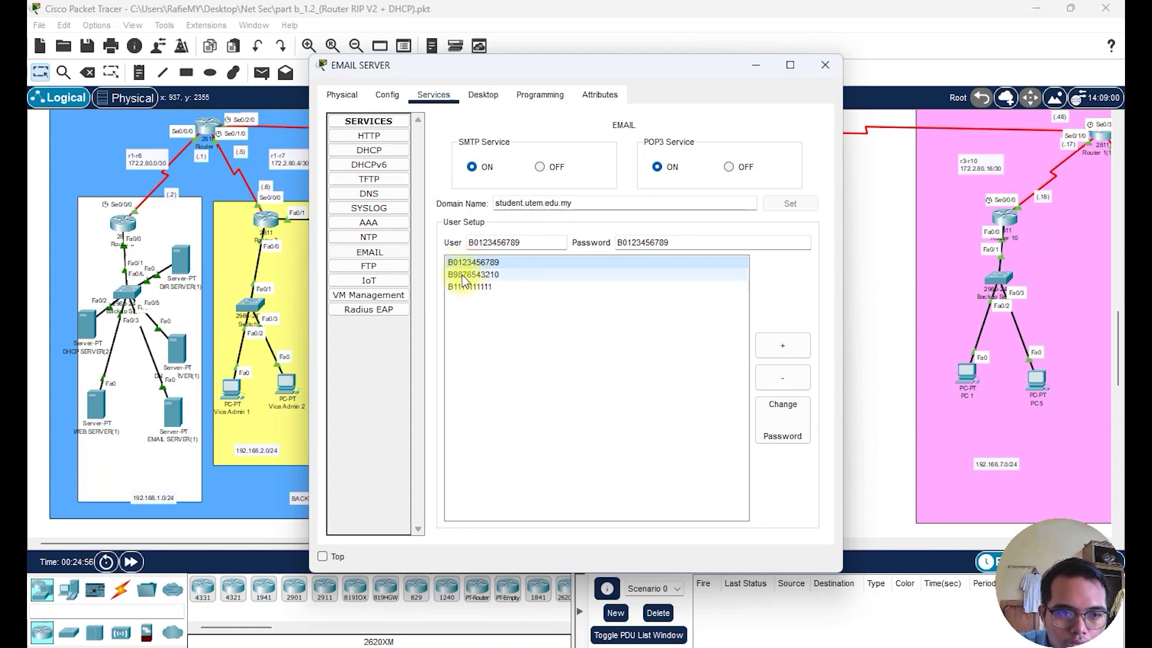
pyautogui.click(462, 274)
pyautogui.click(461, 287)
pyautogui.click(479, 275)
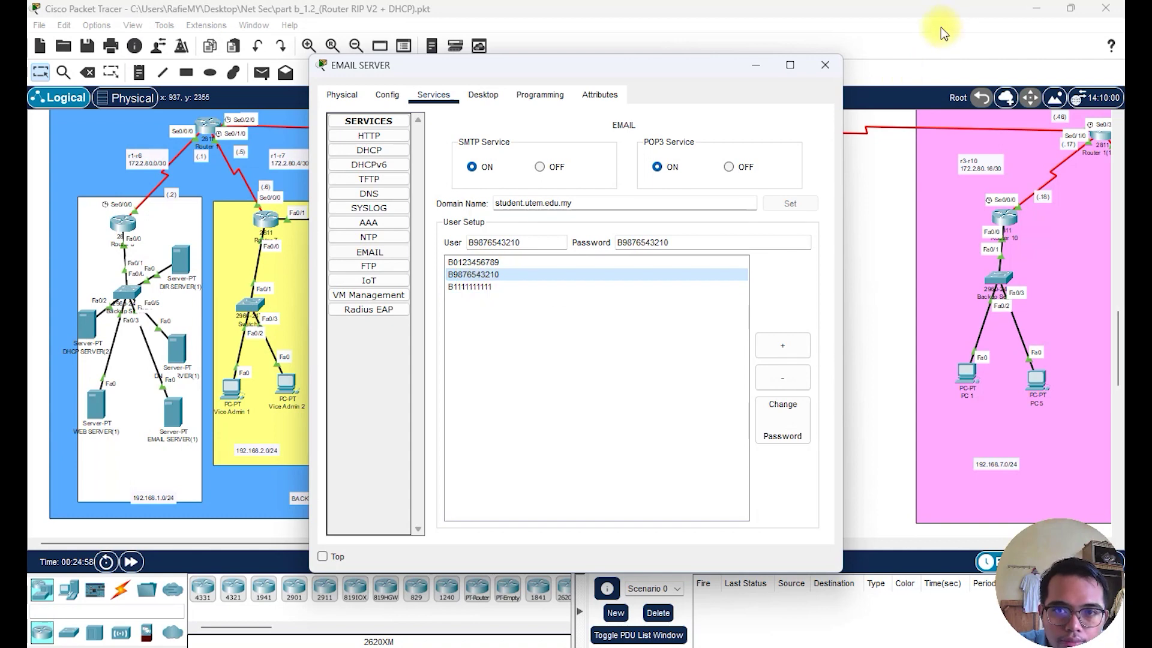
pyautogui.click(825, 65)
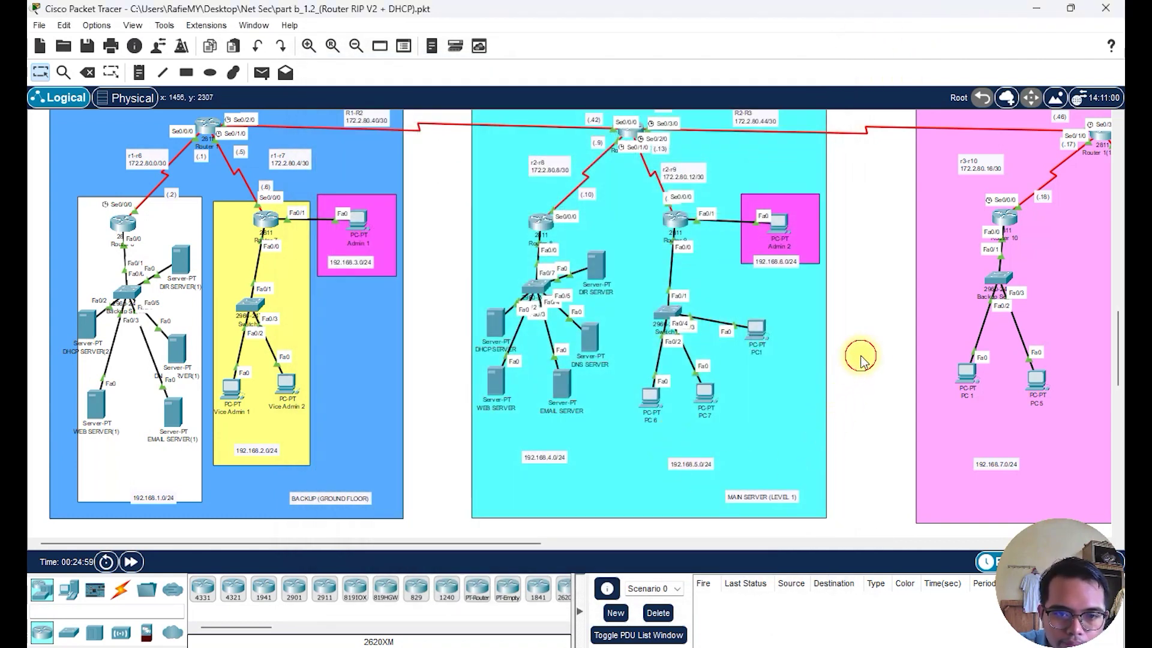
# Switch Admin 2's IP configuration to Static and back to DHCP to request a new address, and close its window
pyautogui.click(778, 227)
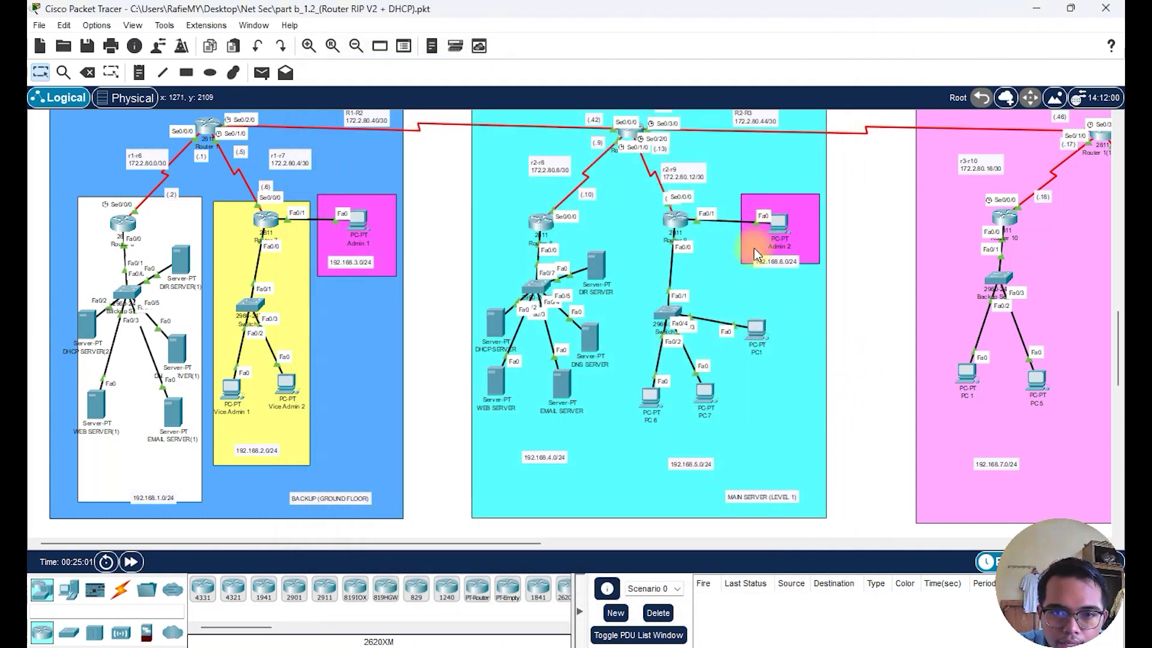
pyautogui.click(780, 231)
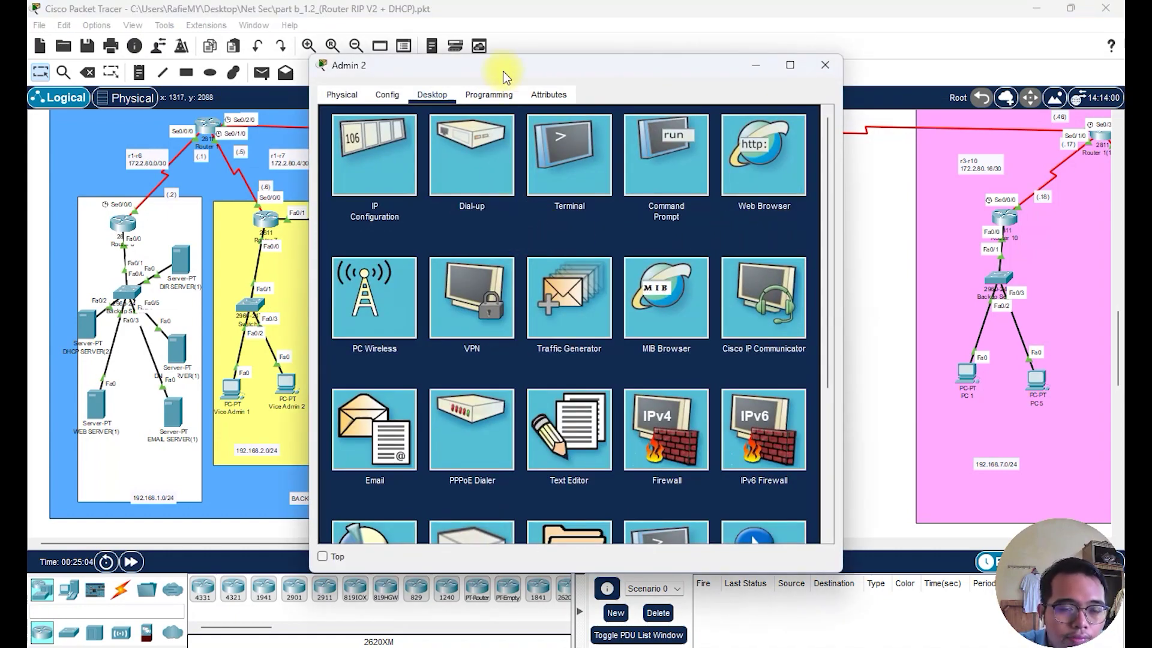
pyautogui.moveTo(499, 63); pyautogui.dragTo(436, 132)
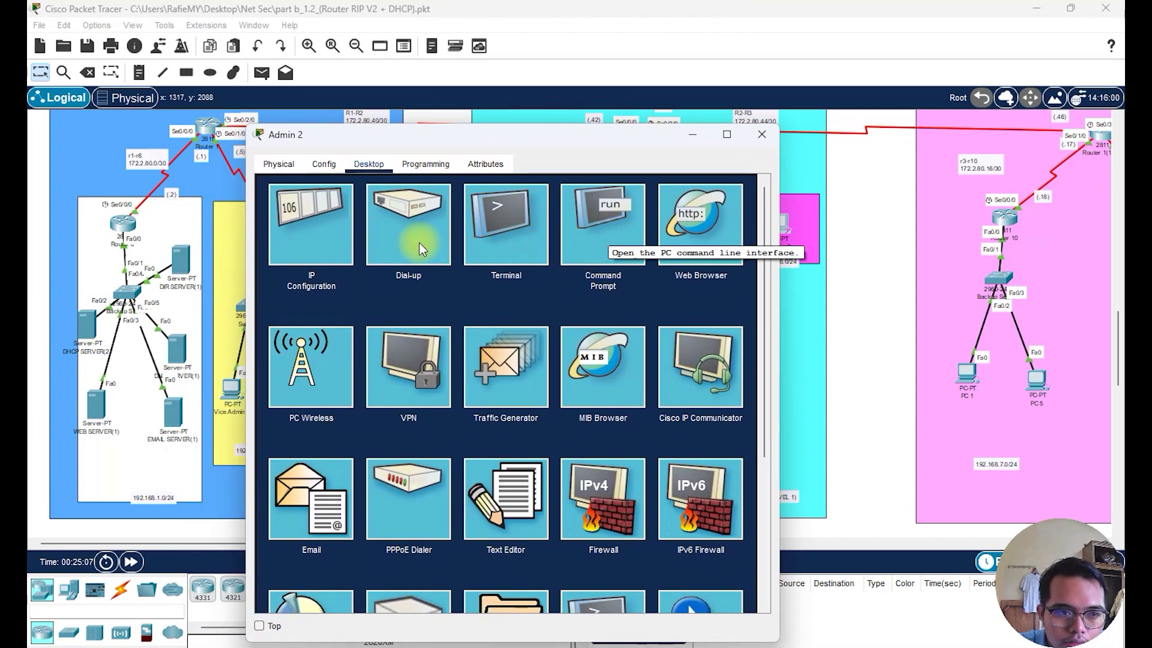
pyautogui.click(311, 234)
pyautogui.click(439, 249)
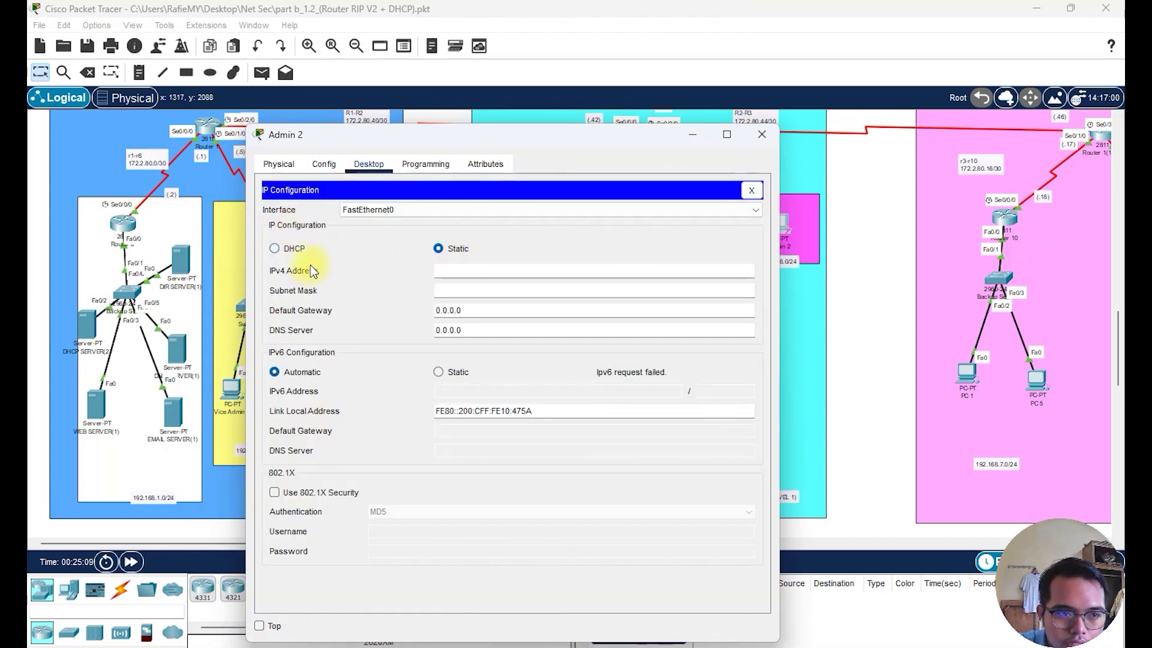
pyautogui.click(286, 247)
pyautogui.moveTo(401, 142); pyautogui.dragTo(616, 106)
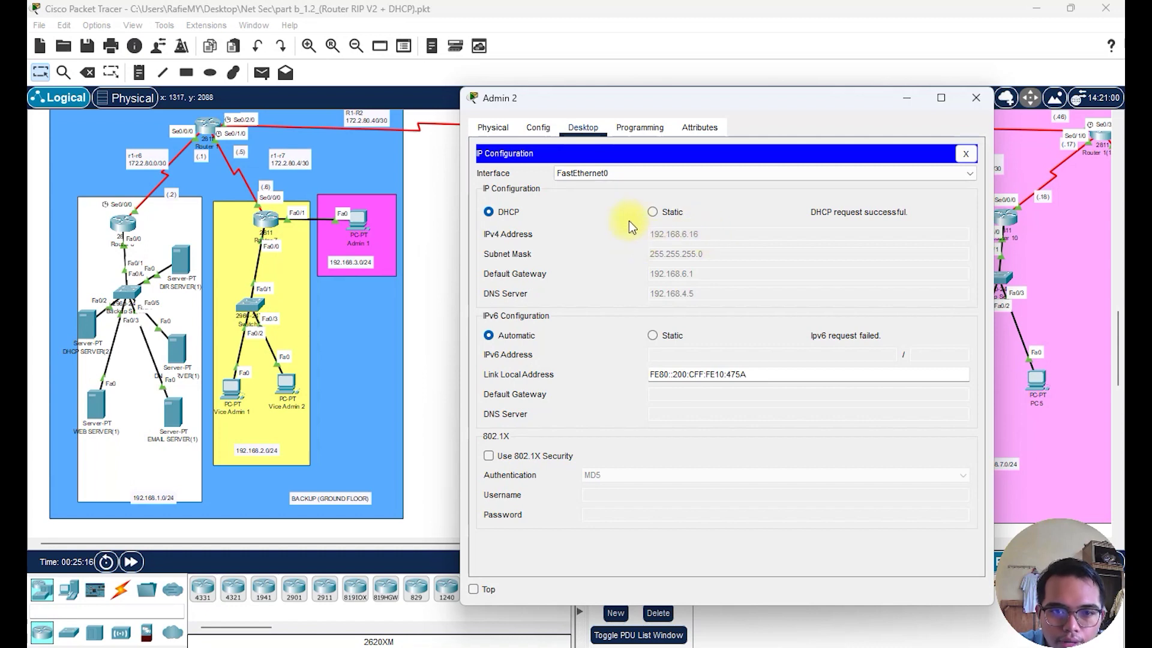
pyautogui.click(976, 97)
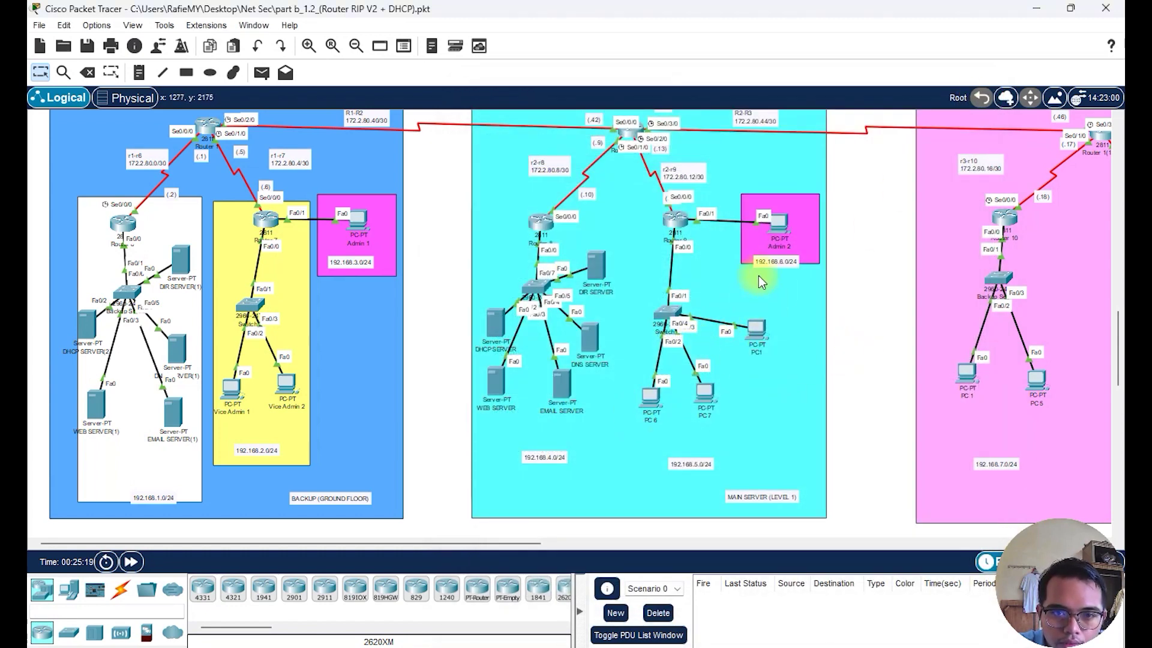
# Load the web server's page at 192.168.4.3 in Admin 2's web browser, and close the window
pyautogui.click(783, 223)
pyautogui.click(750, 155)
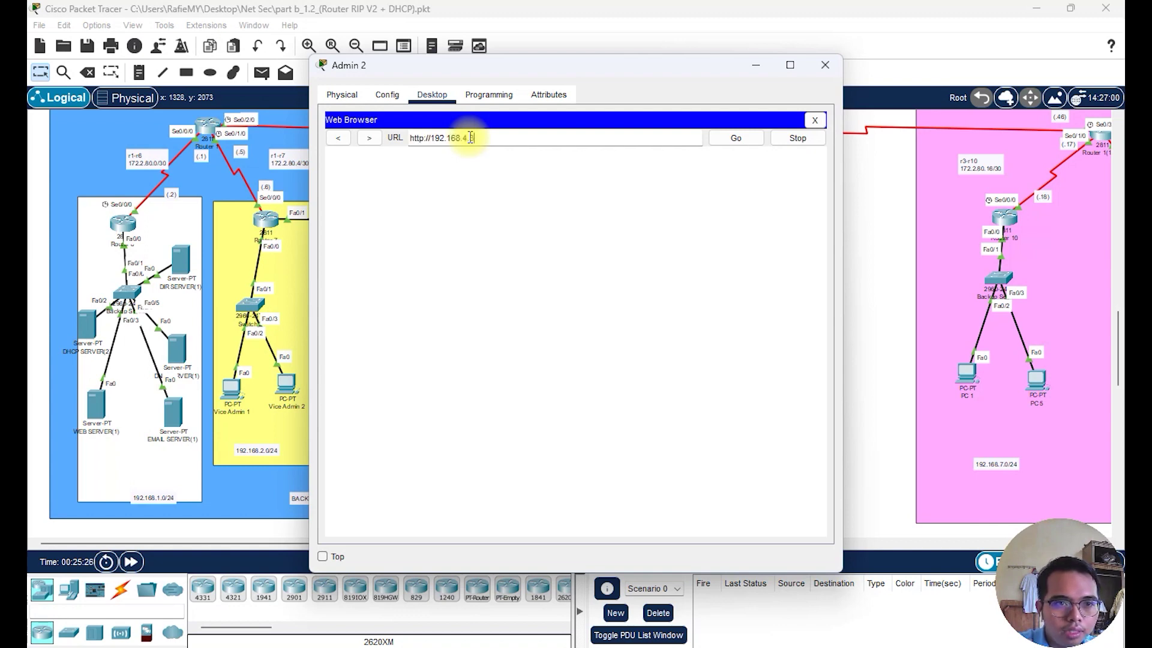
pyautogui.write('192.168.4.3')
pyautogui.press('Return')
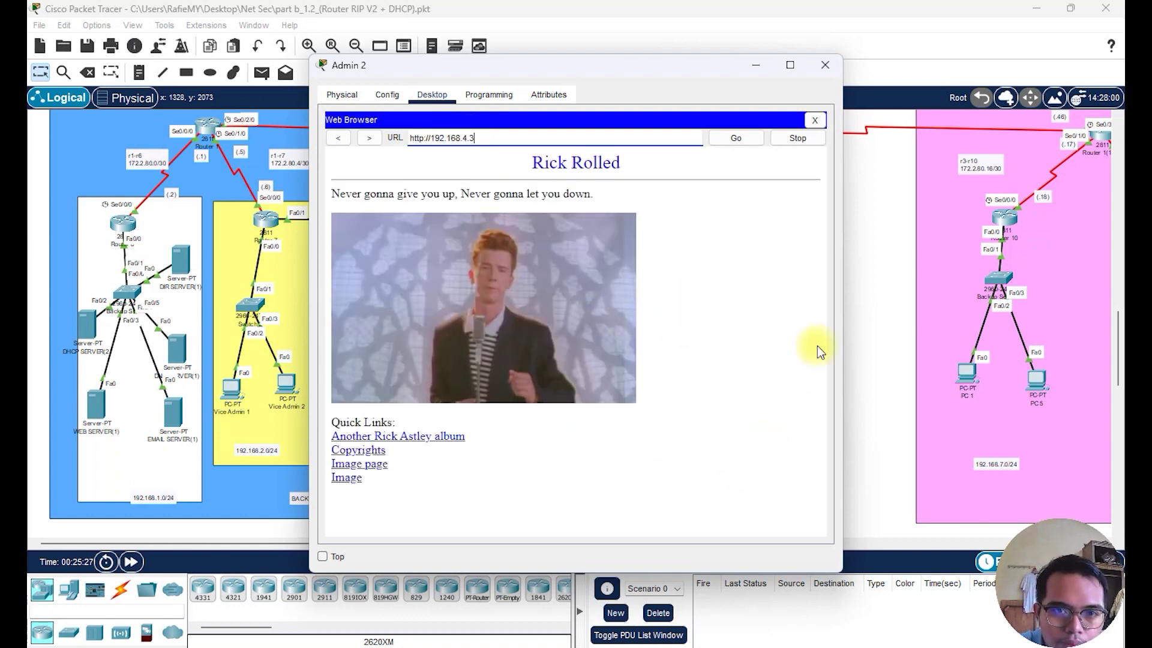
pyautogui.click(824, 65)
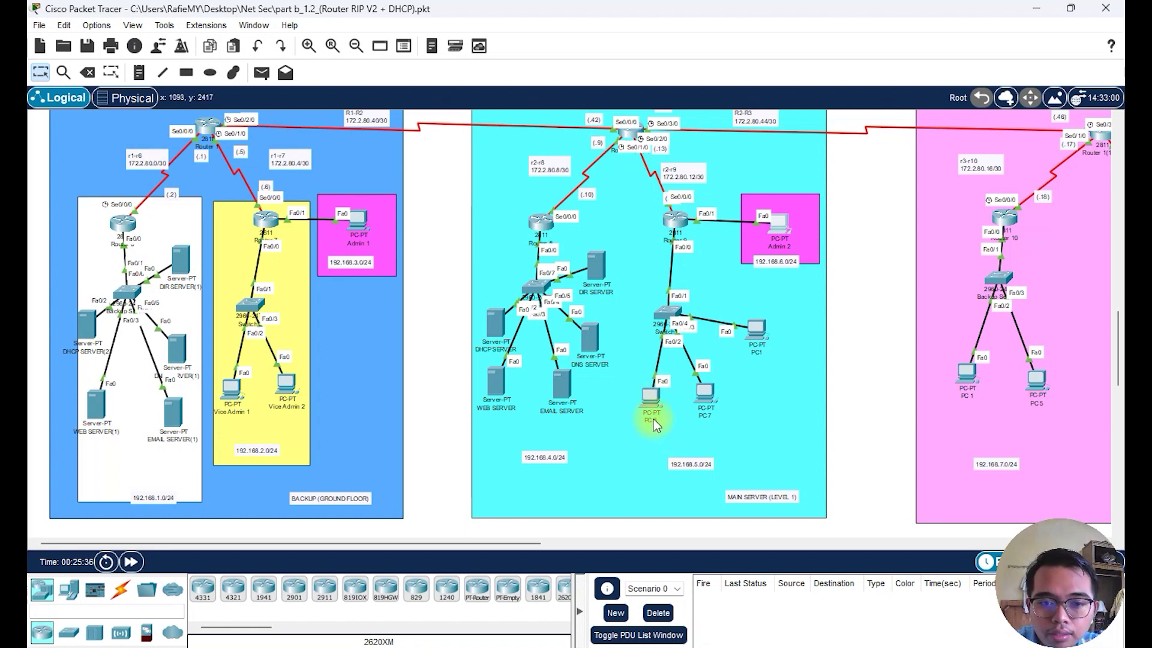
# Open the email application on PC 6 and move its window aside so that PC 7 is reachable
pyautogui.click(647, 396)
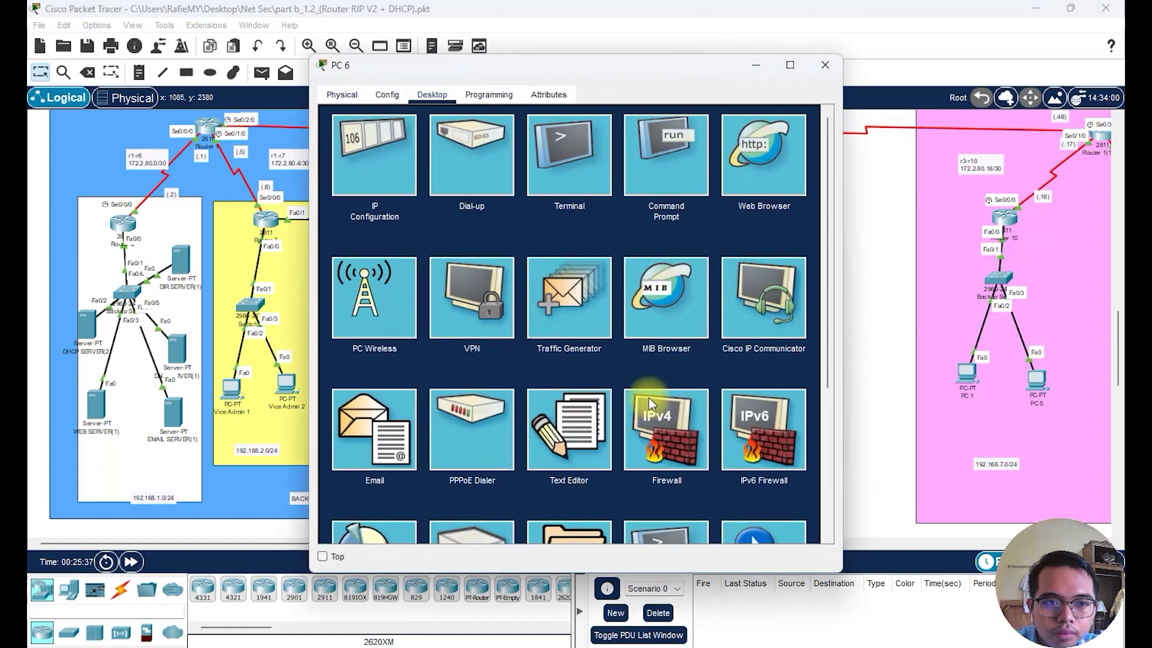
pyautogui.click(398, 416)
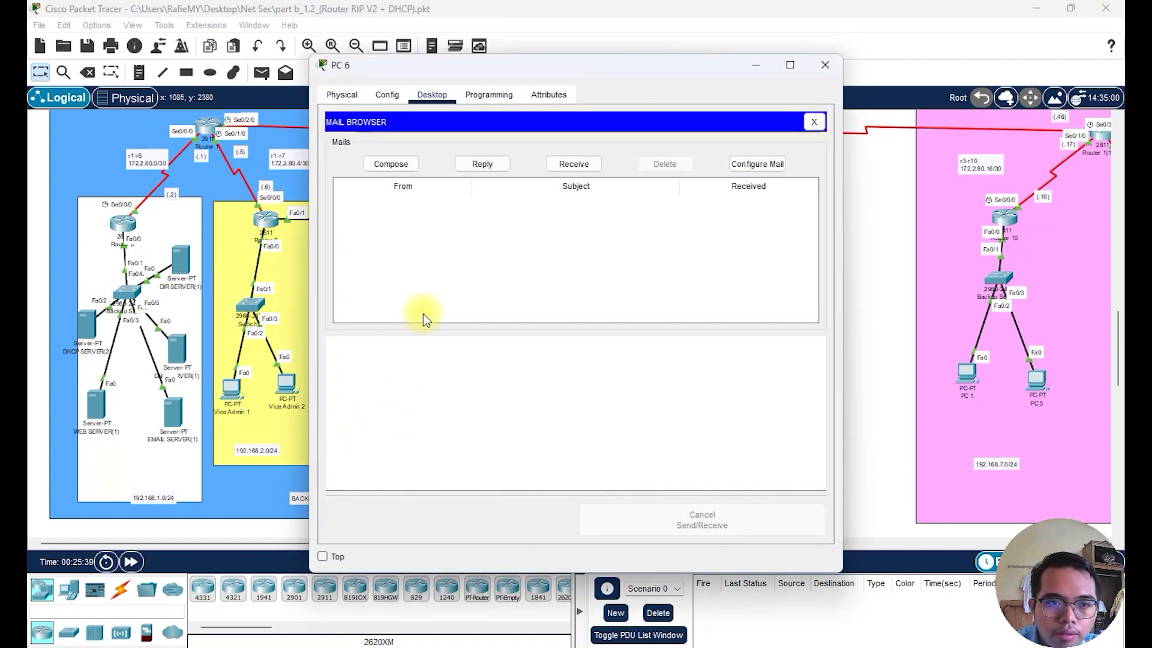
pyautogui.moveTo(512, 70); pyautogui.dragTo(251, 109)
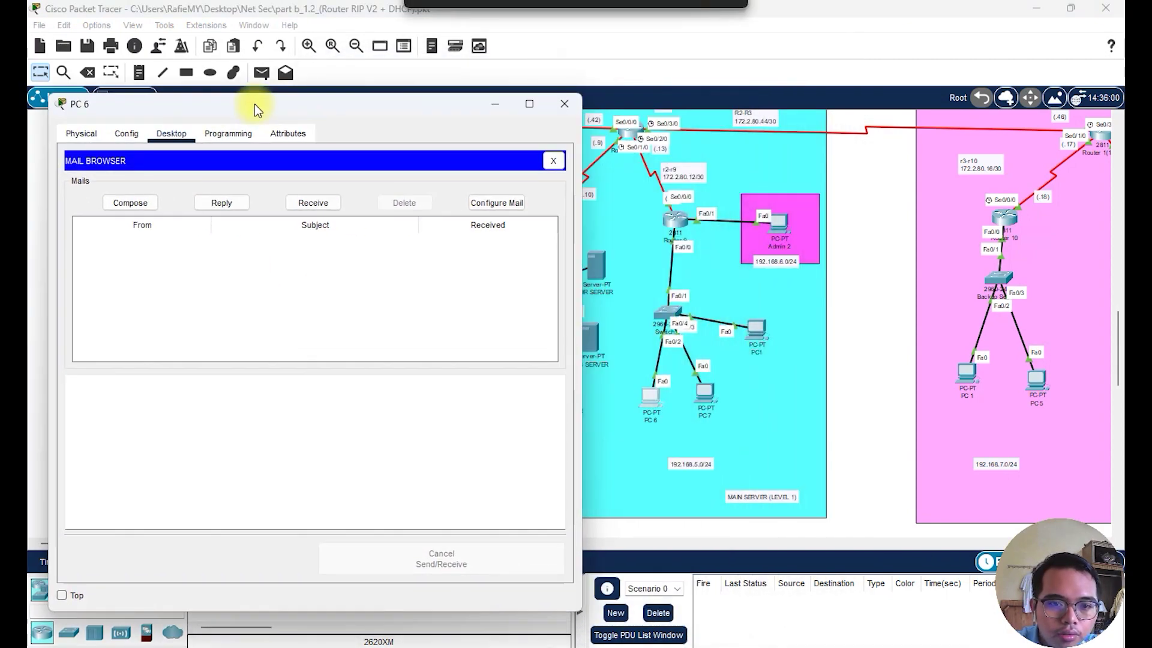
# Copy the user's email address from the mail configuration on PC 7, and close its window
pyautogui.click(699, 398)
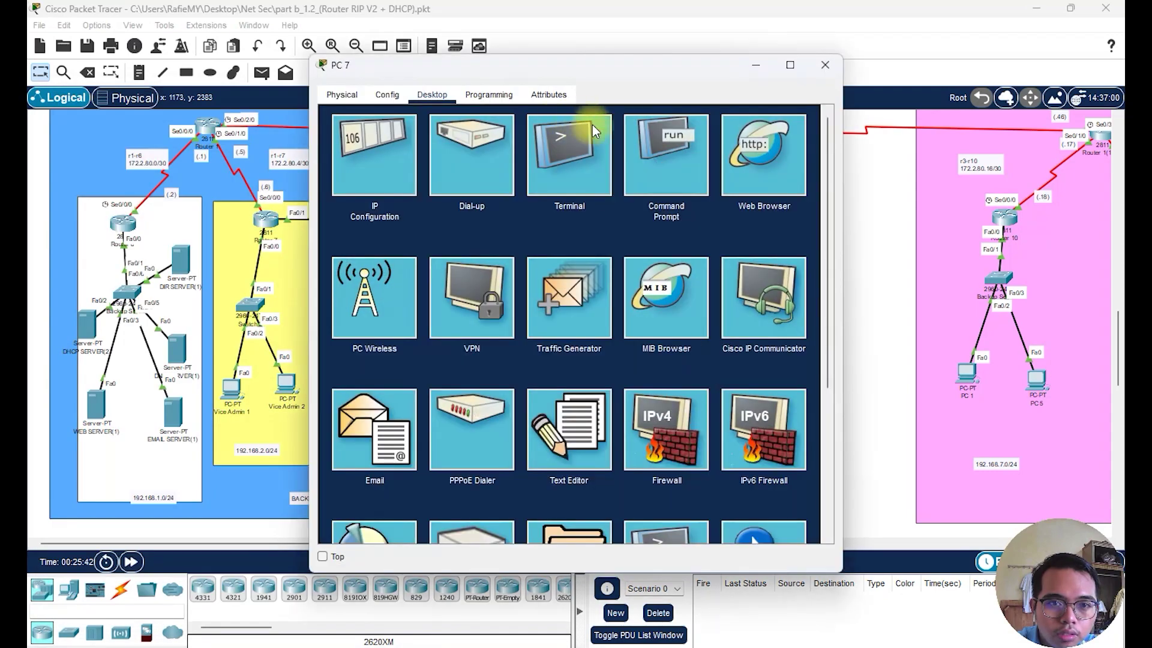
pyautogui.moveTo(624, 69); pyautogui.dragTo(628, 95)
pyautogui.moveTo(639, 149); pyautogui.dragTo(492, 127)
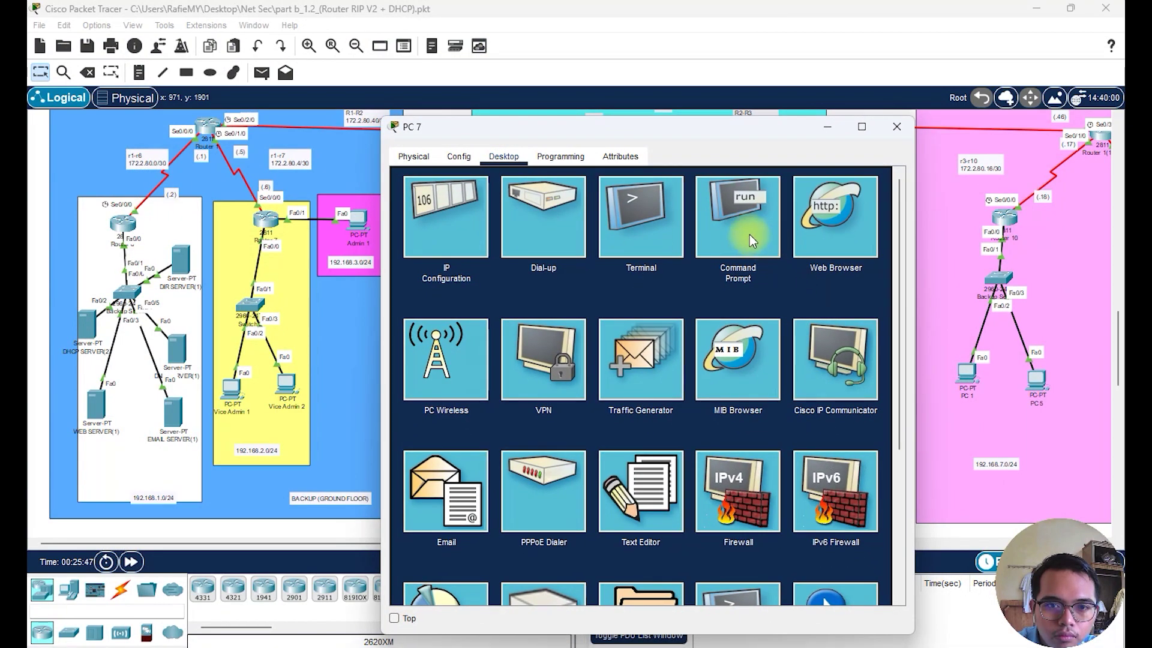
pyautogui.click(449, 498)
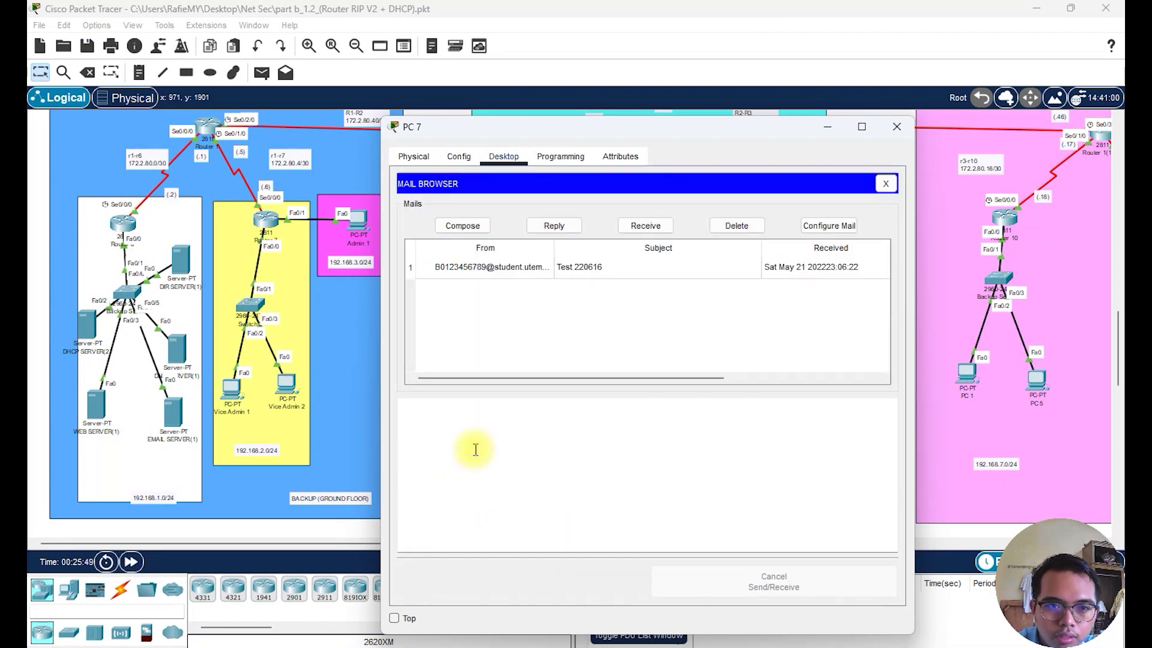
pyautogui.click(819, 227)
pyautogui.moveTo(625, 242); pyautogui.dragTo(470, 254)
pyautogui.rightClick(515, 242)
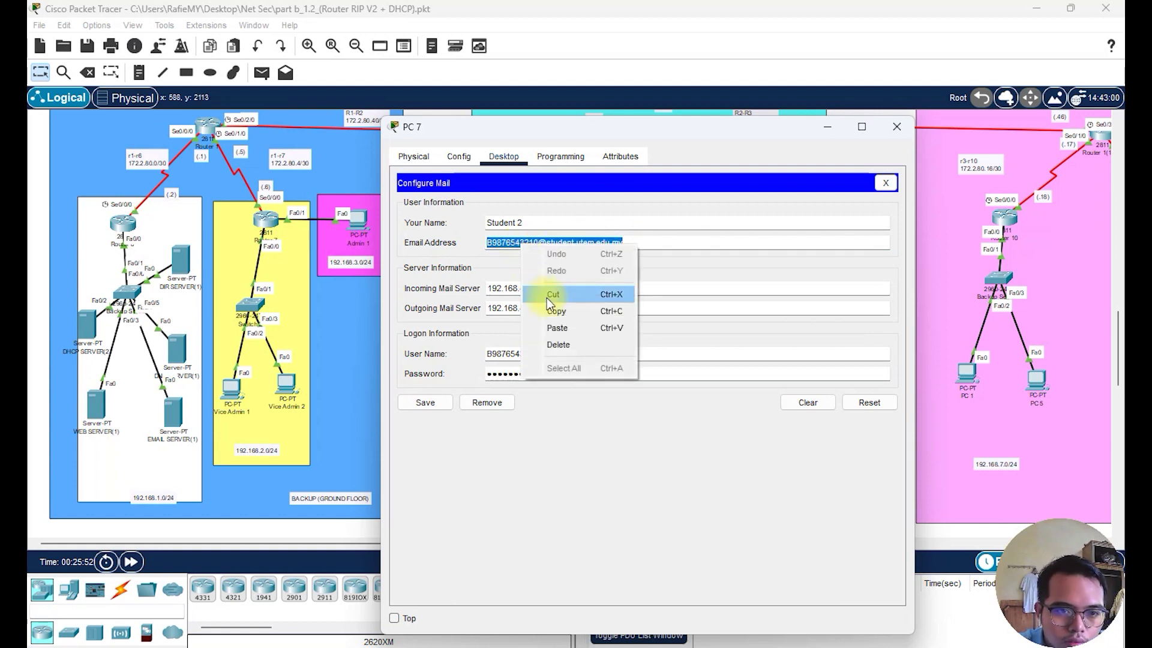
pyautogui.click(543, 312)
pyautogui.click(896, 126)
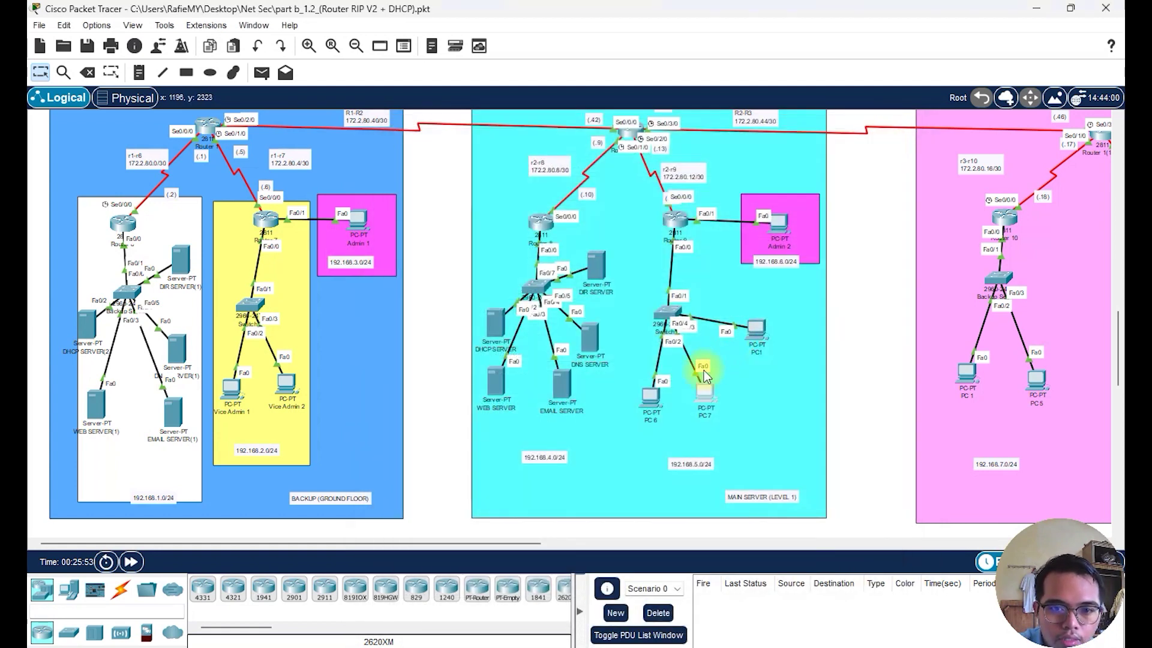
# Send an email from PC 6 to the copied address with subject "Test Today" and body "Test message", and close the window
pyautogui.click(652, 397)
pyautogui.click(141, 202)
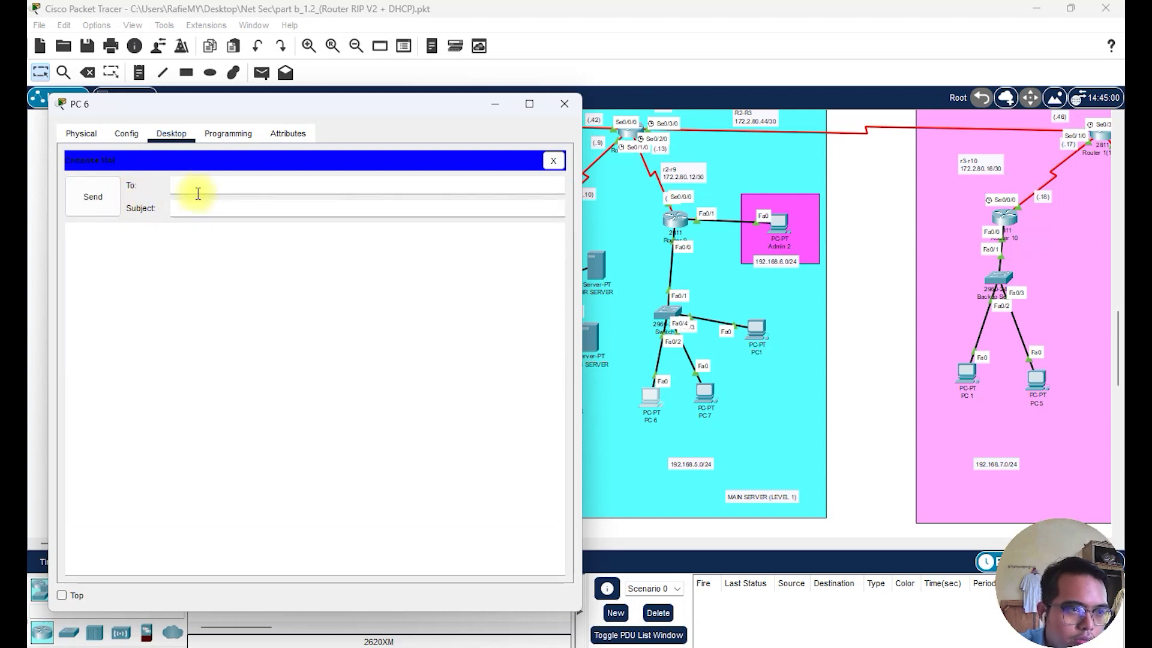
pyautogui.hotkey('ctrl', 'v')
pyautogui.press('Tab')
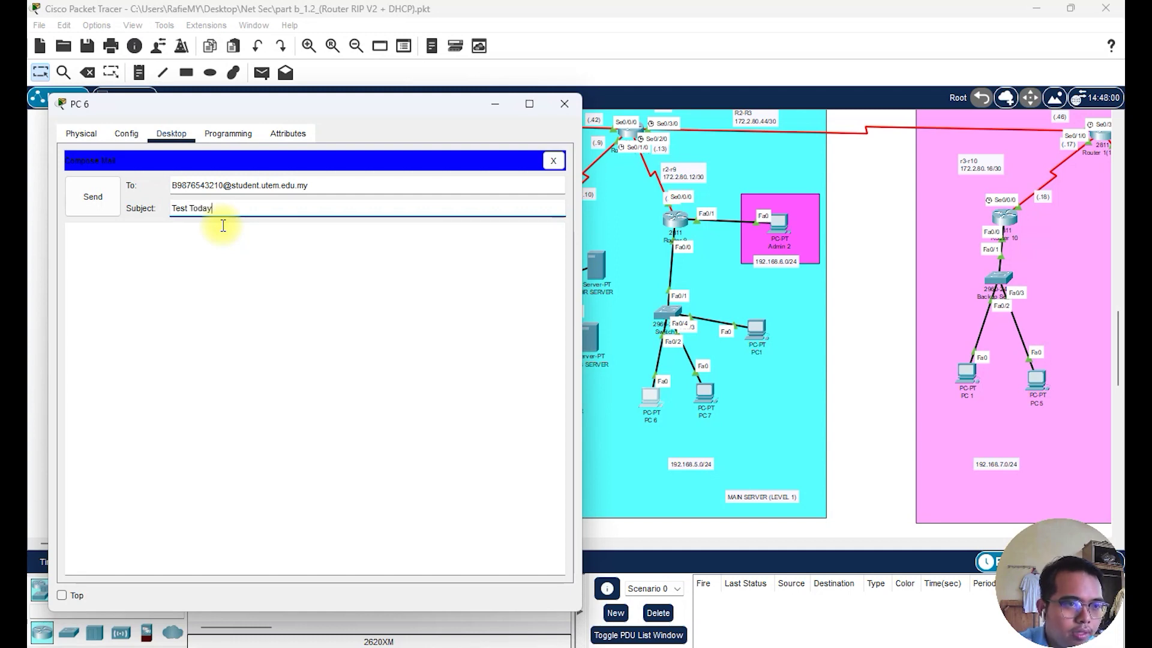
pyautogui.click(222, 265)
pyautogui.write('Test message')
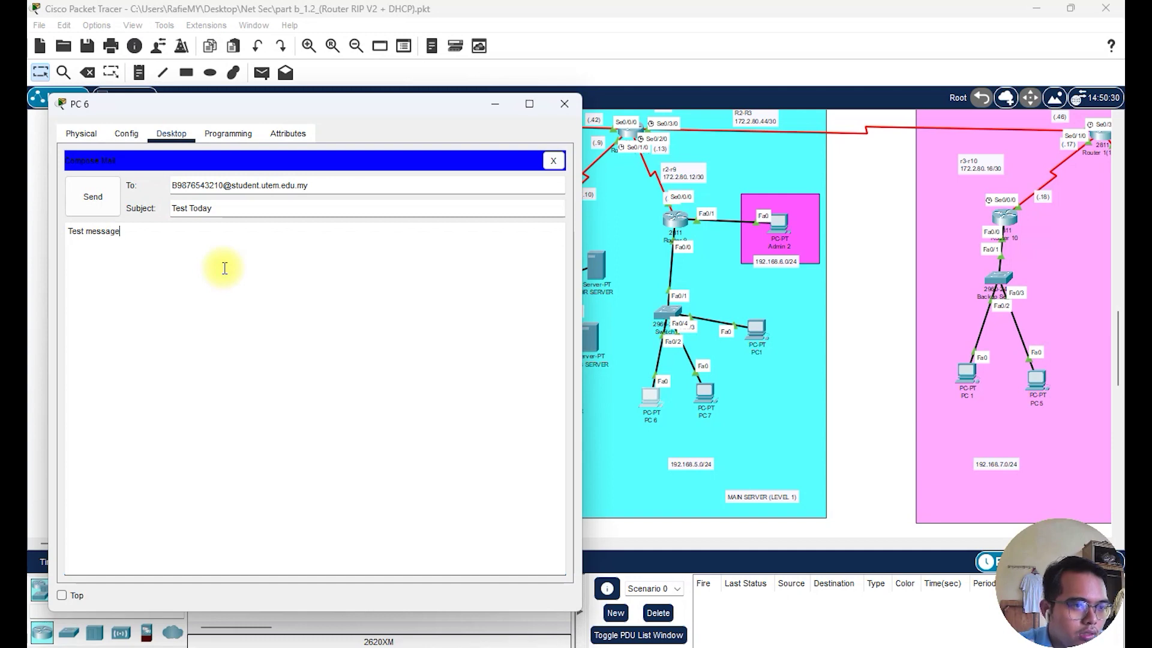
pyautogui.click(110, 195)
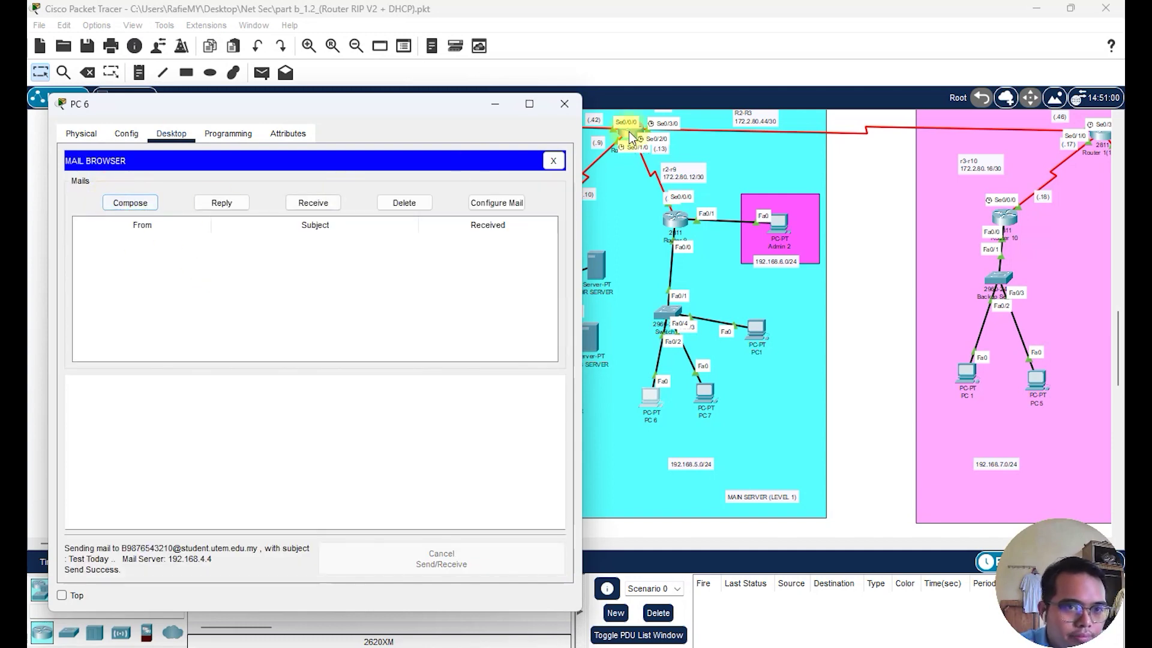
pyautogui.click(566, 105)
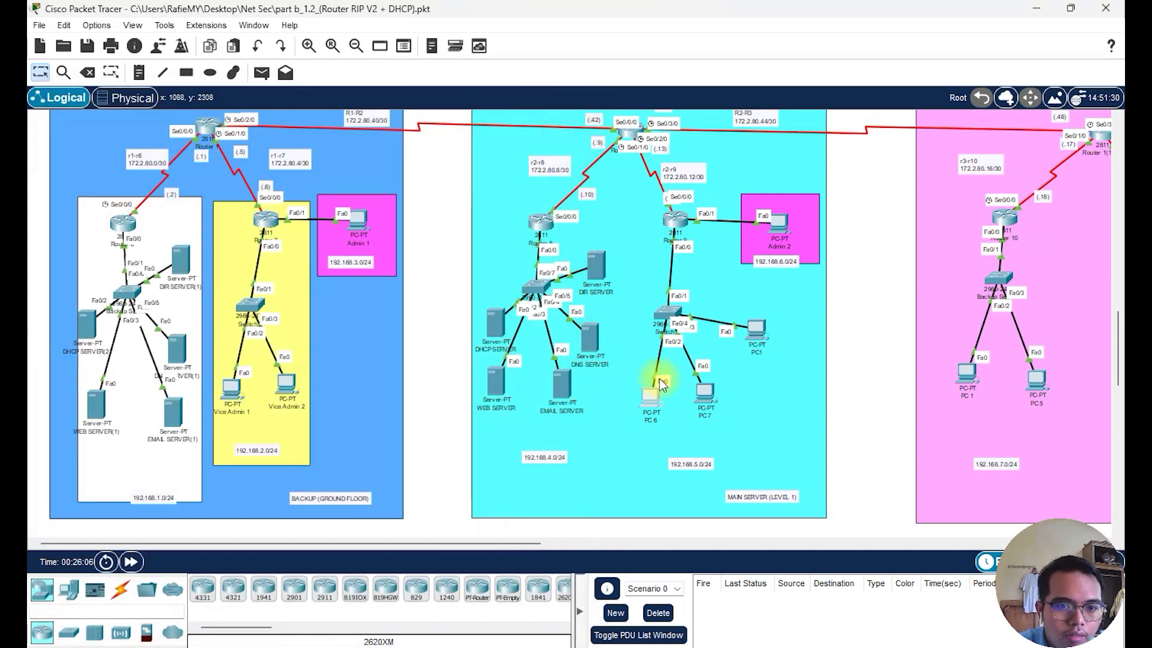
# Receive mail in PC 7's email application, read the "Test Today" message, and close the window
pyautogui.click(698, 395)
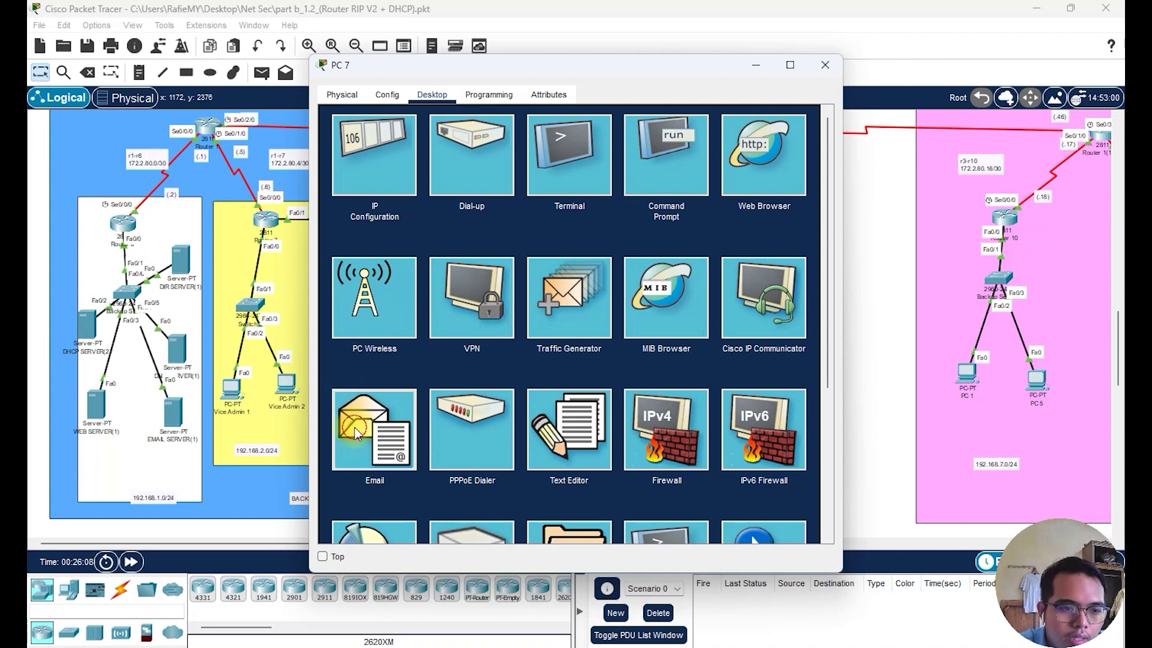
pyautogui.click(356, 432)
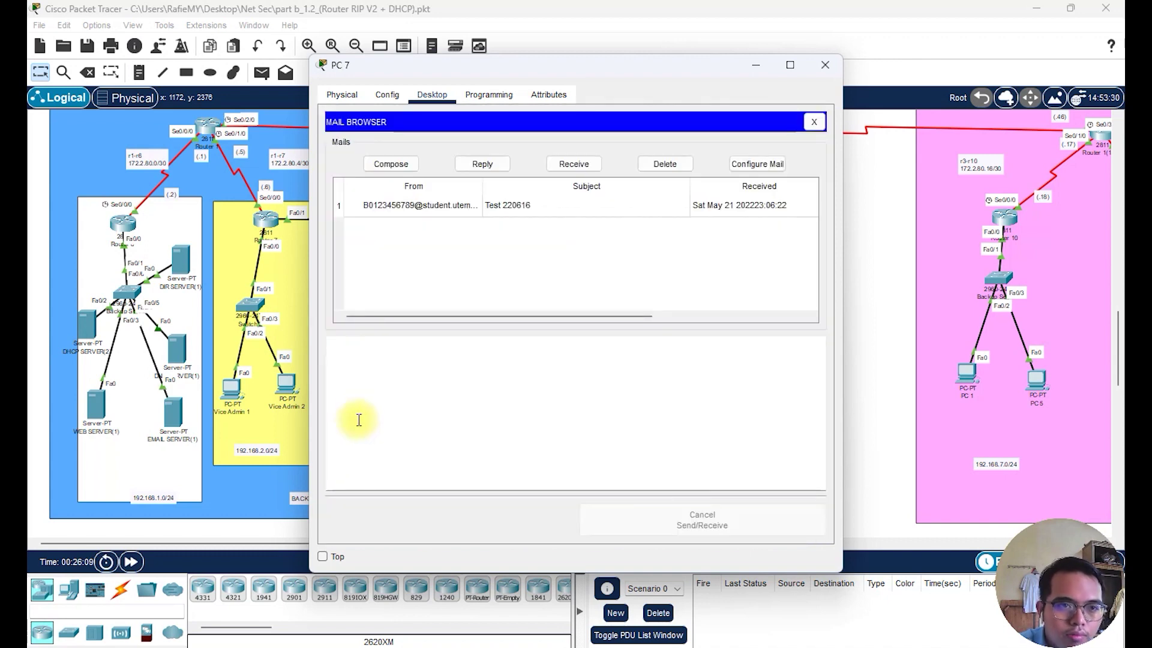
pyautogui.click(574, 164)
pyautogui.click(463, 229)
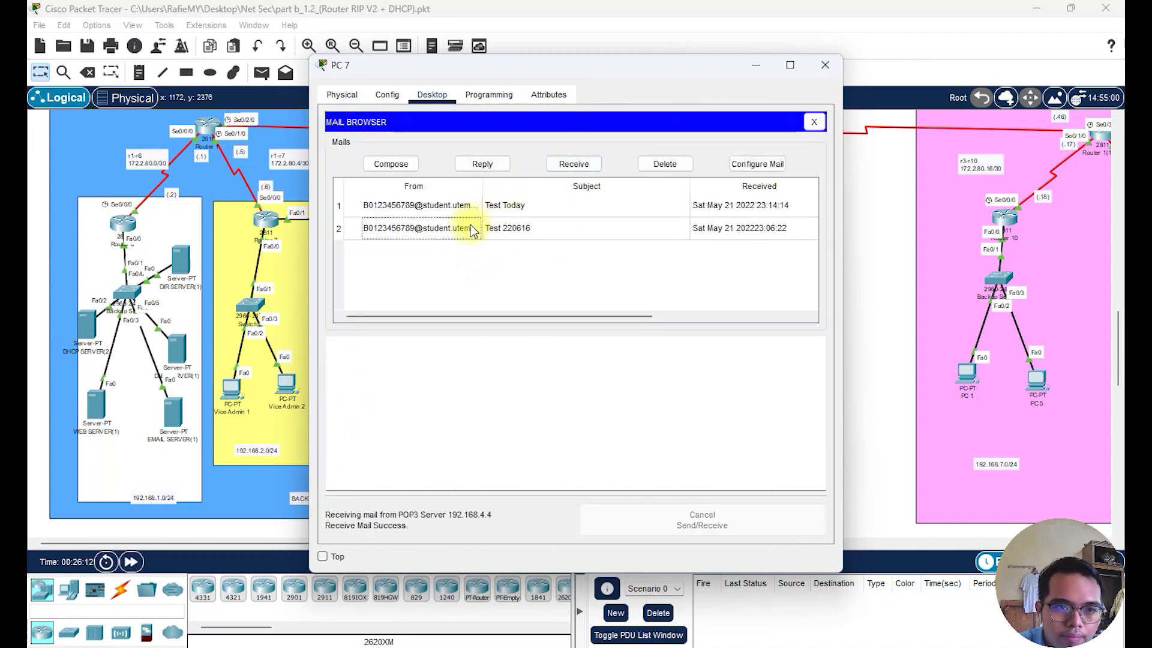
pyautogui.click(519, 207)
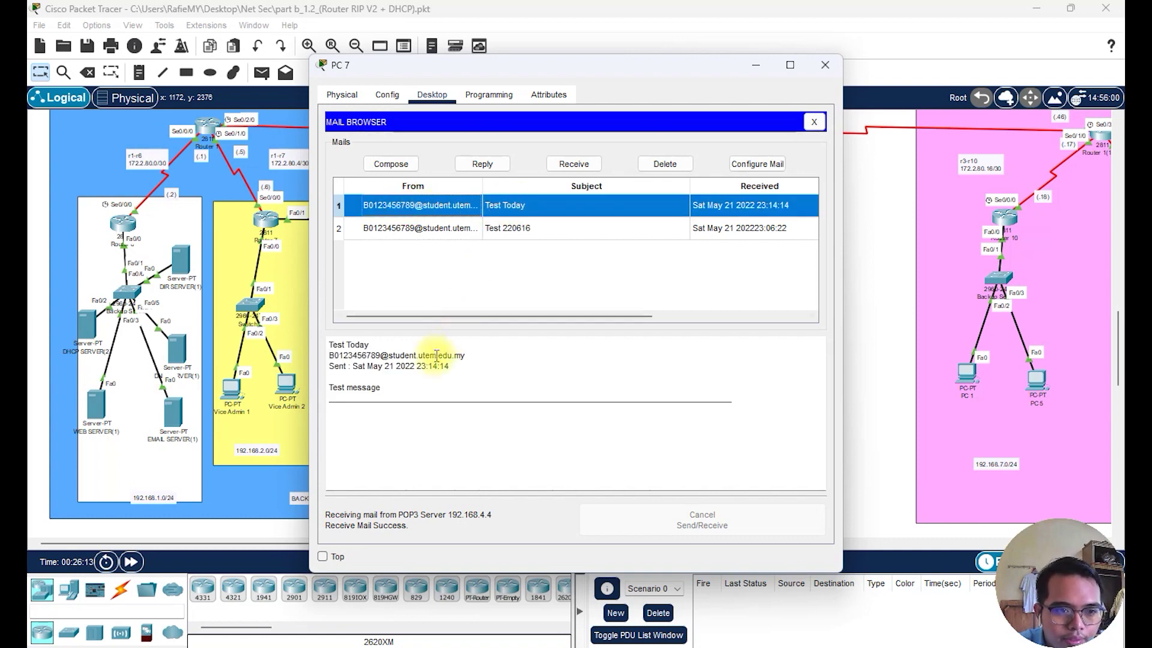
pyautogui.moveTo(414, 399); pyautogui.dragTo(329, 343)
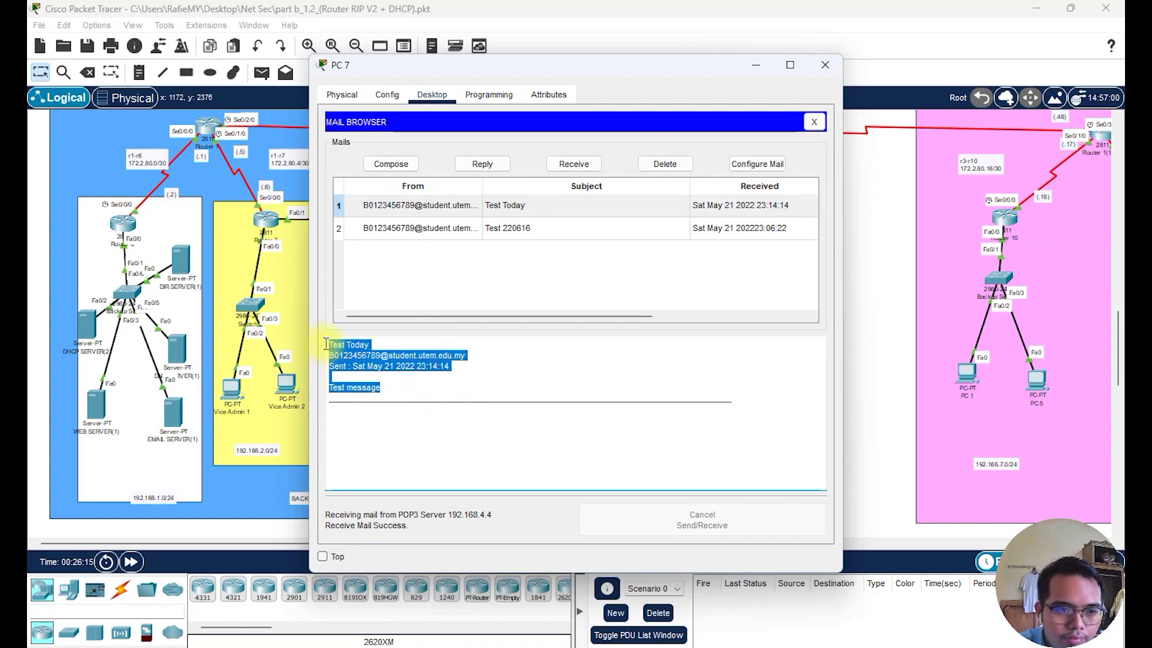
pyautogui.click(425, 395)
pyautogui.click(825, 64)
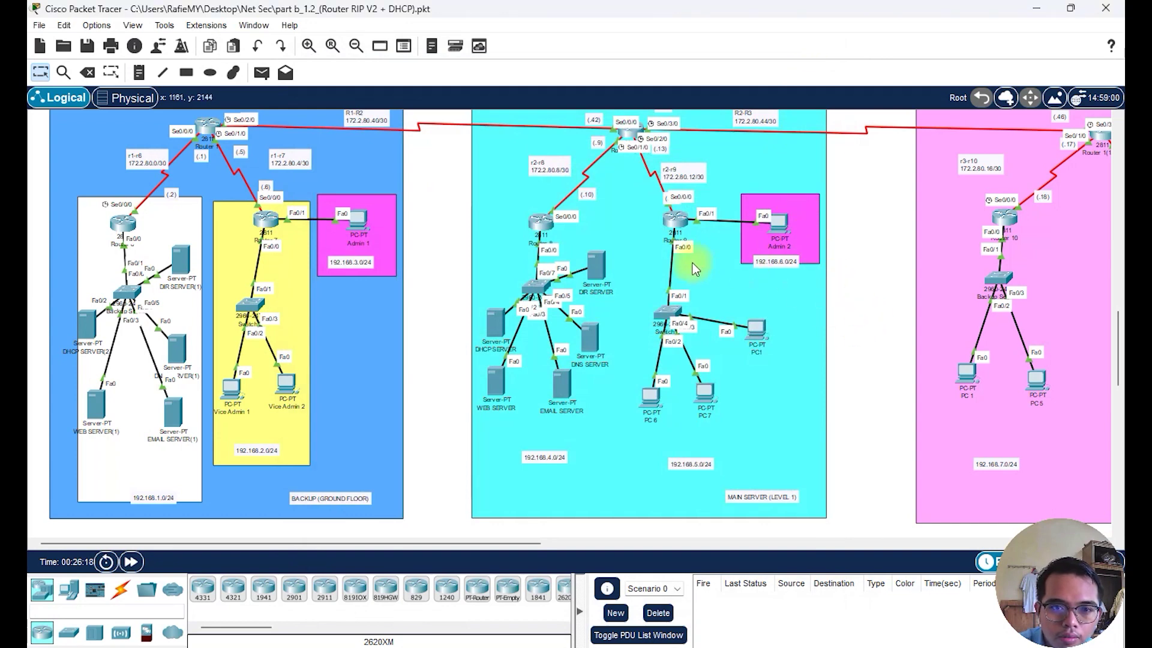
pyautogui.scroll(2, 692, 262)
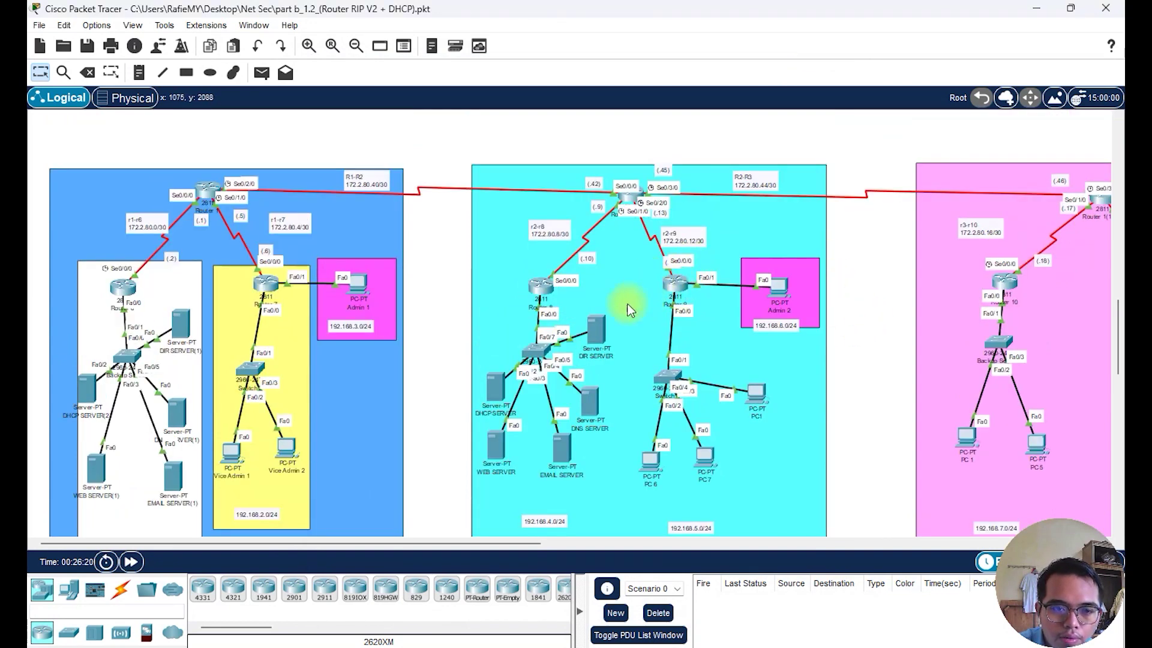
pyautogui.scroll(-4, 600, 310)
pyautogui.scroll(2, 600, 311)
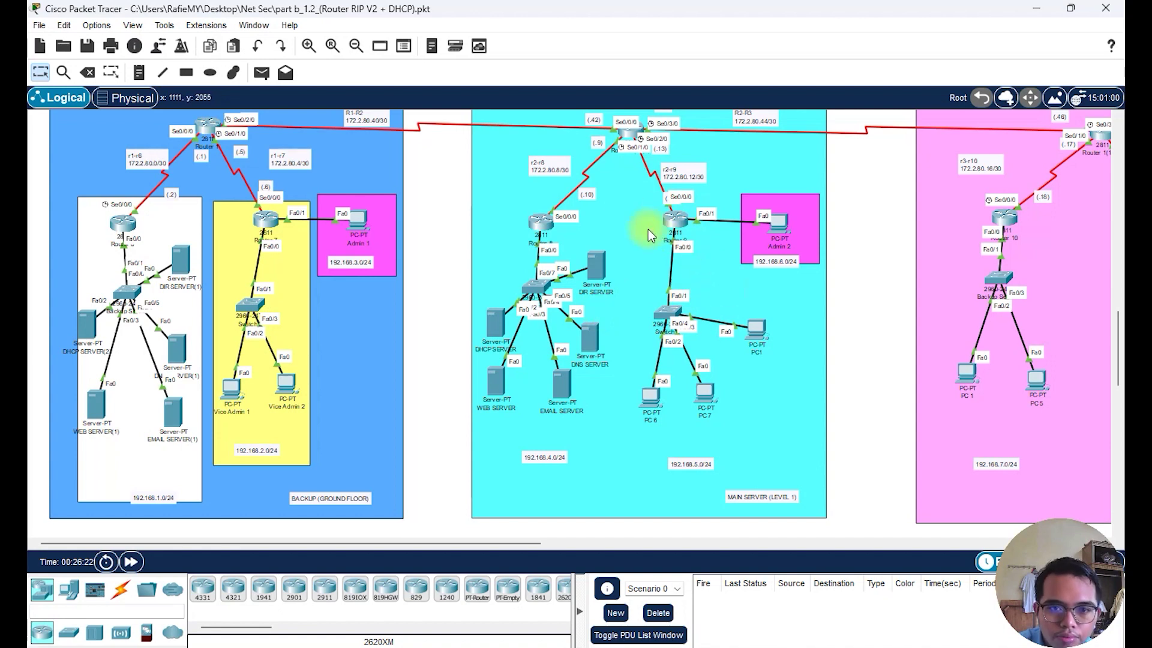
pyautogui.scroll(-2, 645, 250)
pyautogui.scroll(2, 636, 257)
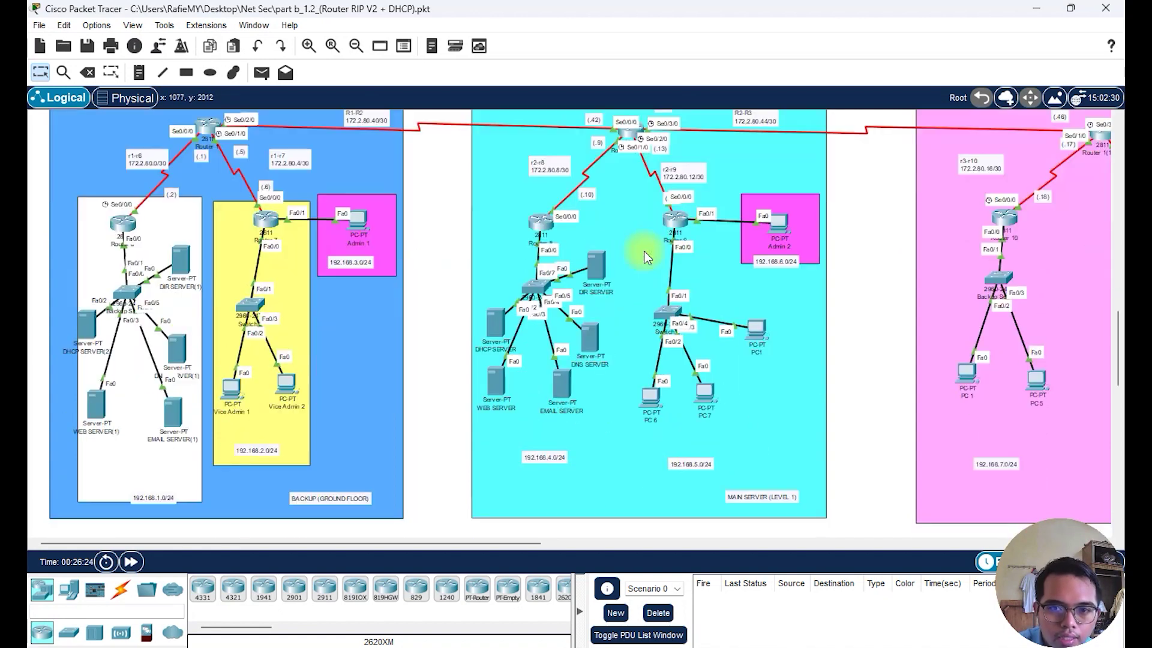
# Open Router 9's command line, find the FastEthernet0/1 section of its running configuration, and move the window clear of the router's devices
pyautogui.click(673, 220)
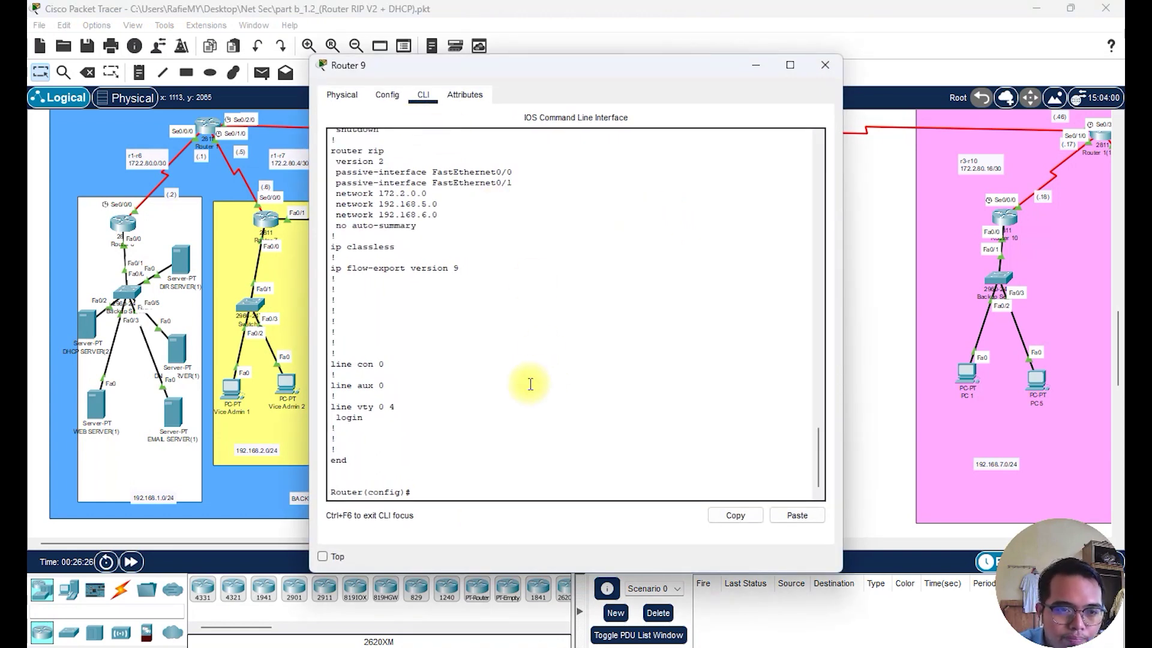
pyautogui.click(484, 491)
pyautogui.press('Return')
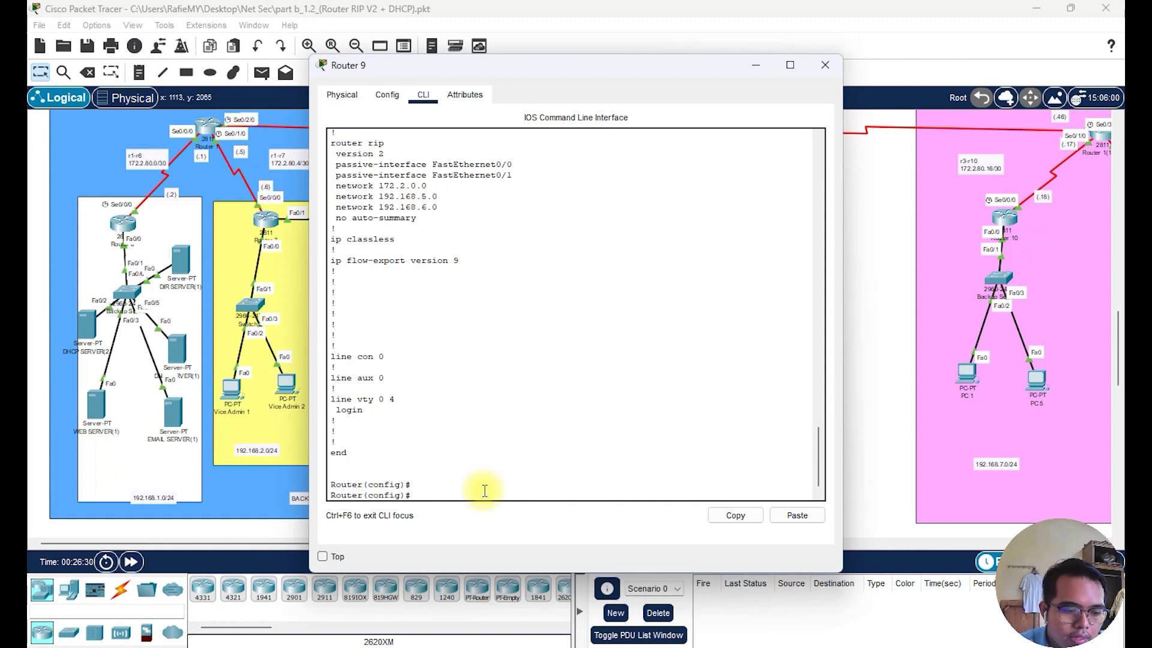
pyautogui.scroll(10, 458, 432)
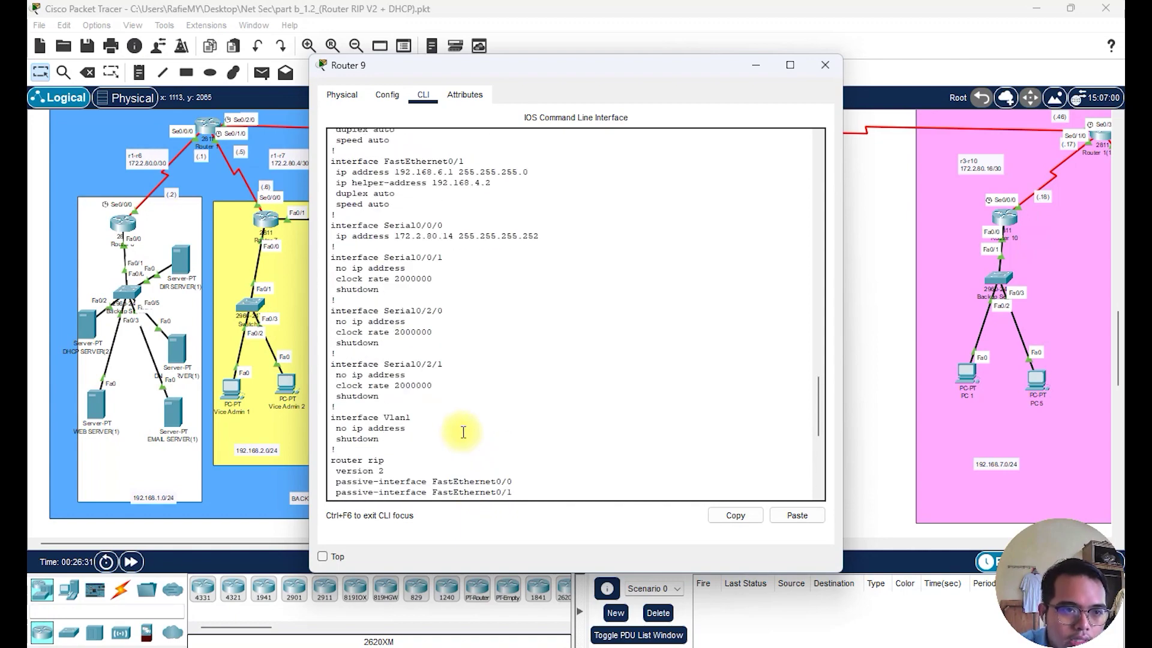
pyautogui.moveTo(420, 63); pyautogui.dragTo(276, 166)
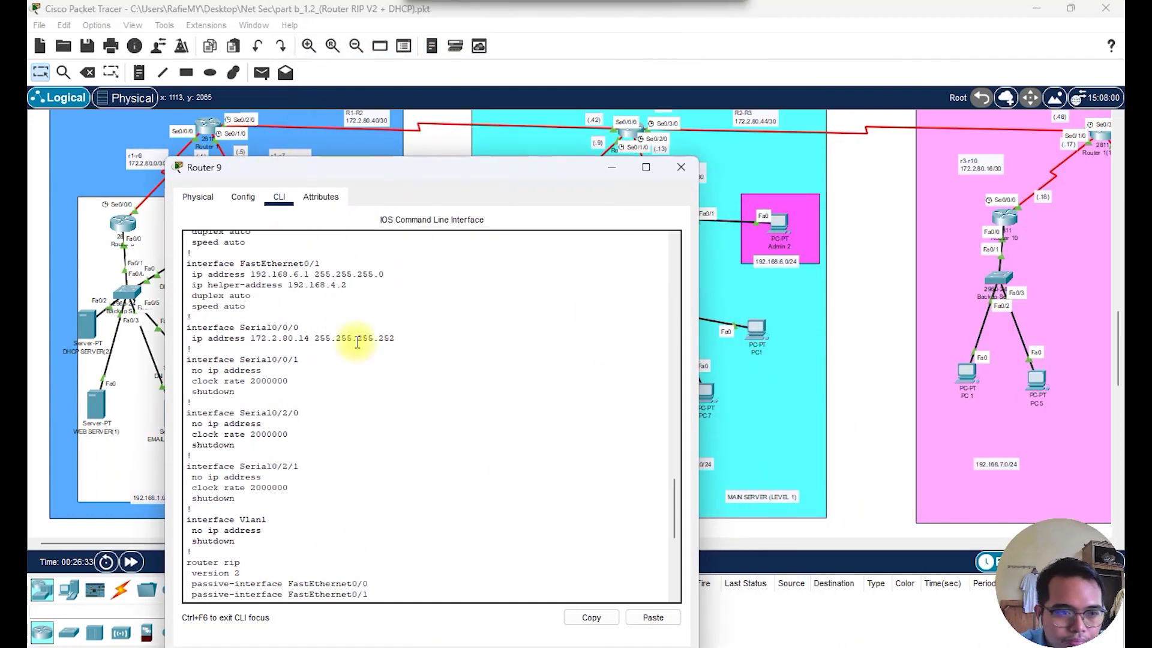
pyautogui.scroll(-3, 340, 324)
pyautogui.scroll(3, 340, 324)
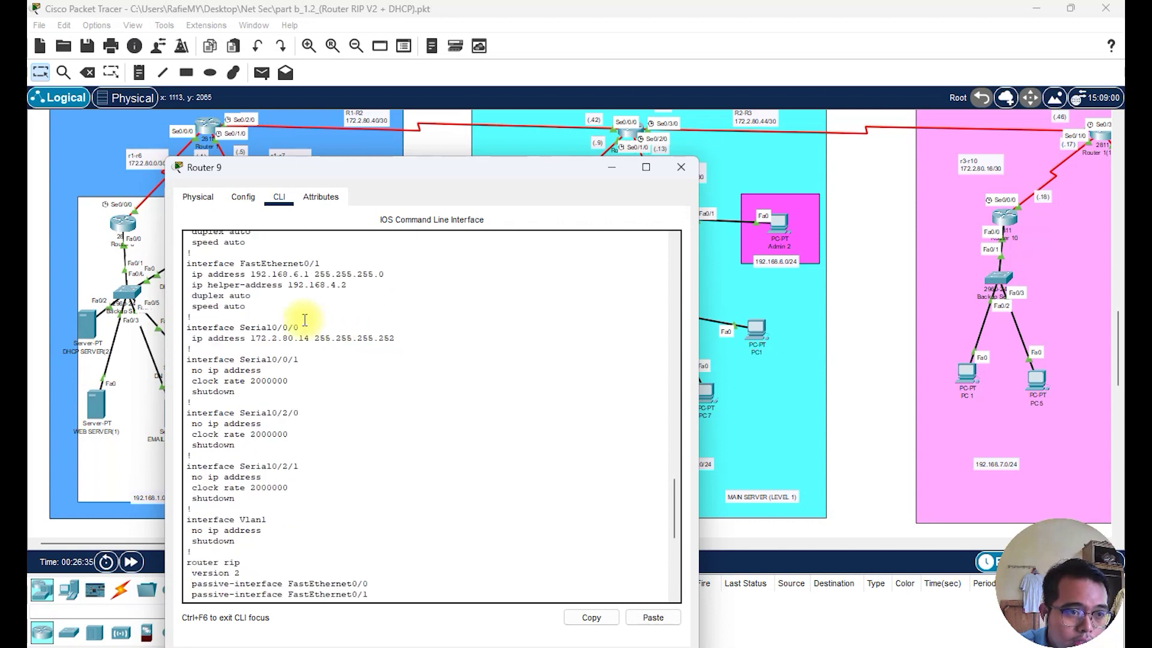
pyautogui.moveTo(275, 170); pyautogui.dragTo(161, 164)
pyautogui.moveTo(204, 248); pyautogui.dragTo(138, 258)
pyautogui.click(185, 258)
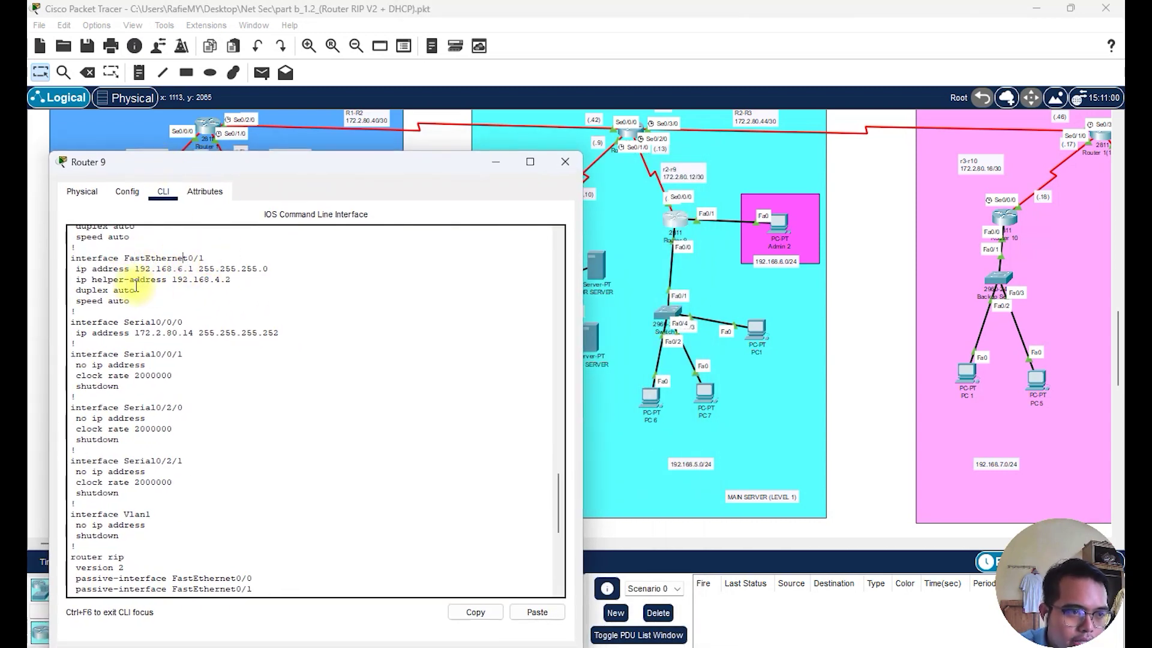
# Highlight the ip helper-address 192.168.4.2 entry under FastEthernet0/1, and close Router 9's window
pyautogui.moveTo(76, 279); pyautogui.dragTo(238, 281)
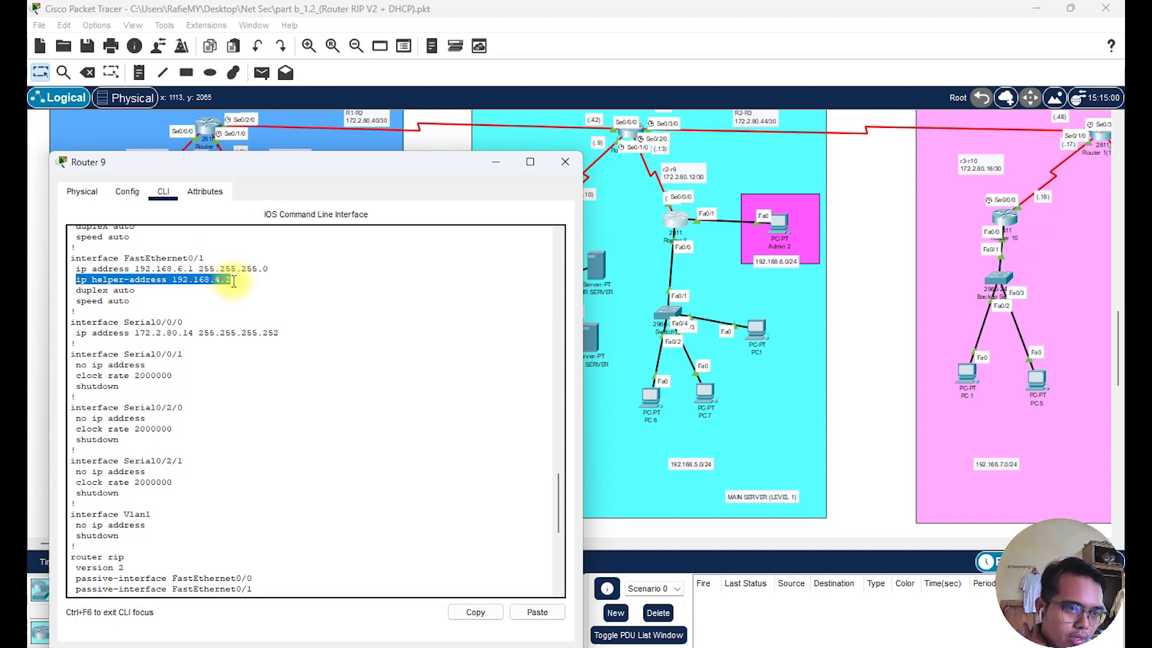
pyautogui.click(234, 281)
pyautogui.moveTo(232, 282); pyautogui.dragTo(189, 284)
pyautogui.doubleClick(175, 280)
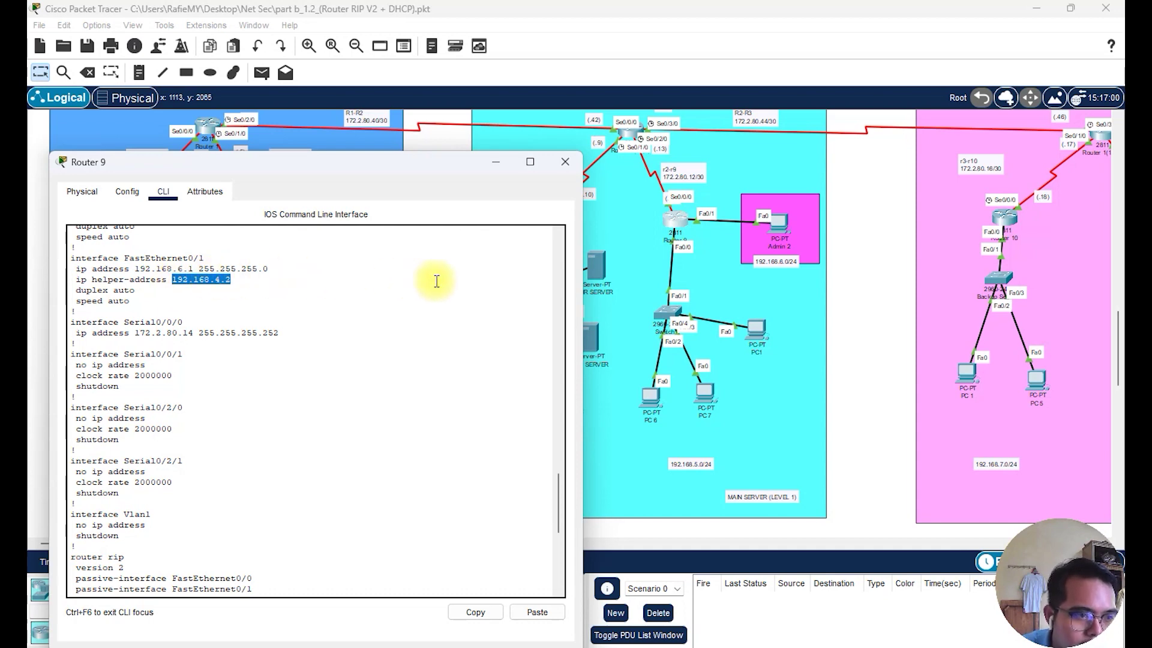
pyautogui.click(481, 357)
pyautogui.click(561, 169)
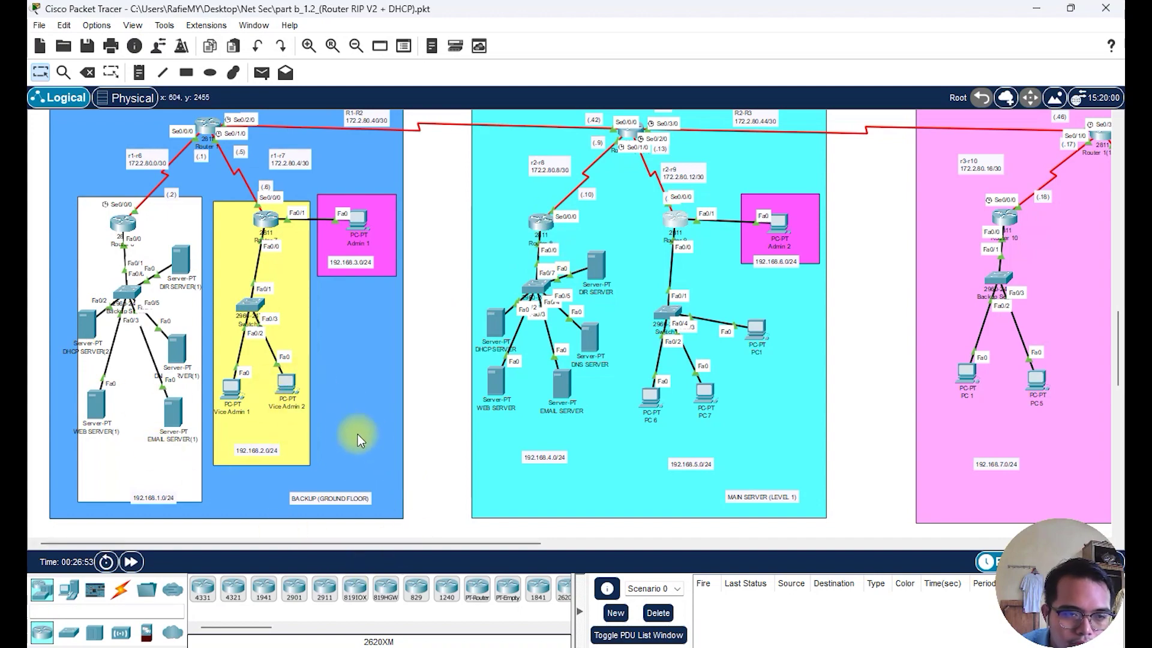
# Test connectivity with simple PDUs from Admin 2 to the main DHCP server and web server, and delete the test scenario
pyautogui.scroll(3, 245, 397)
pyautogui.scroll(-3, 245, 397)
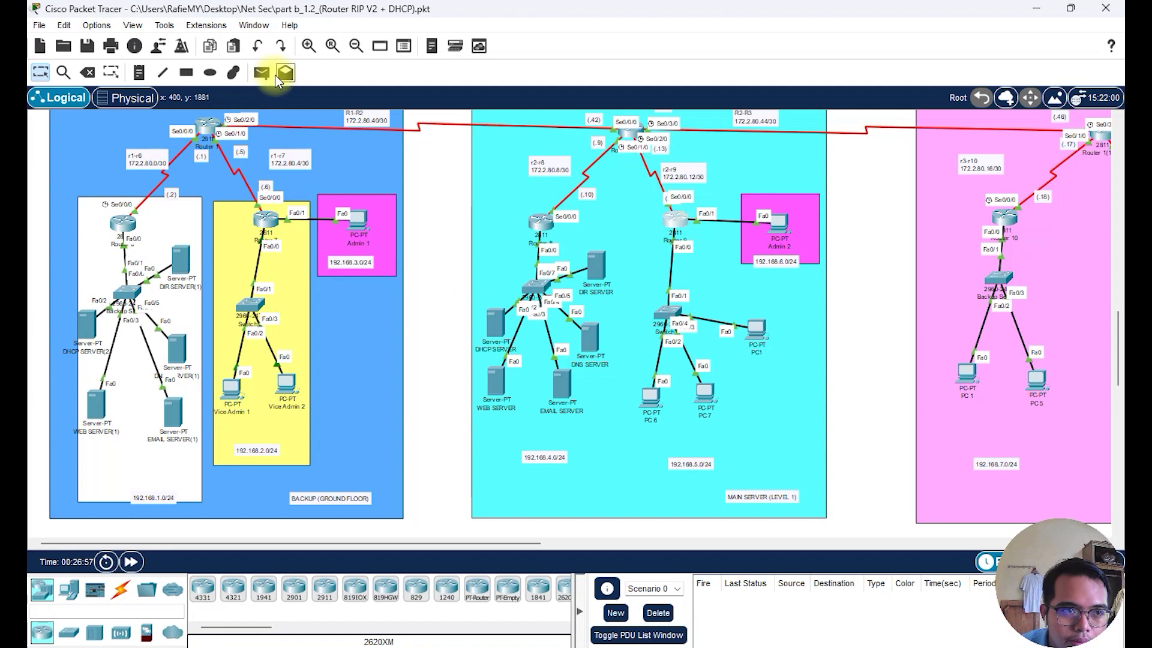
pyautogui.click(268, 81)
pyautogui.click(779, 223)
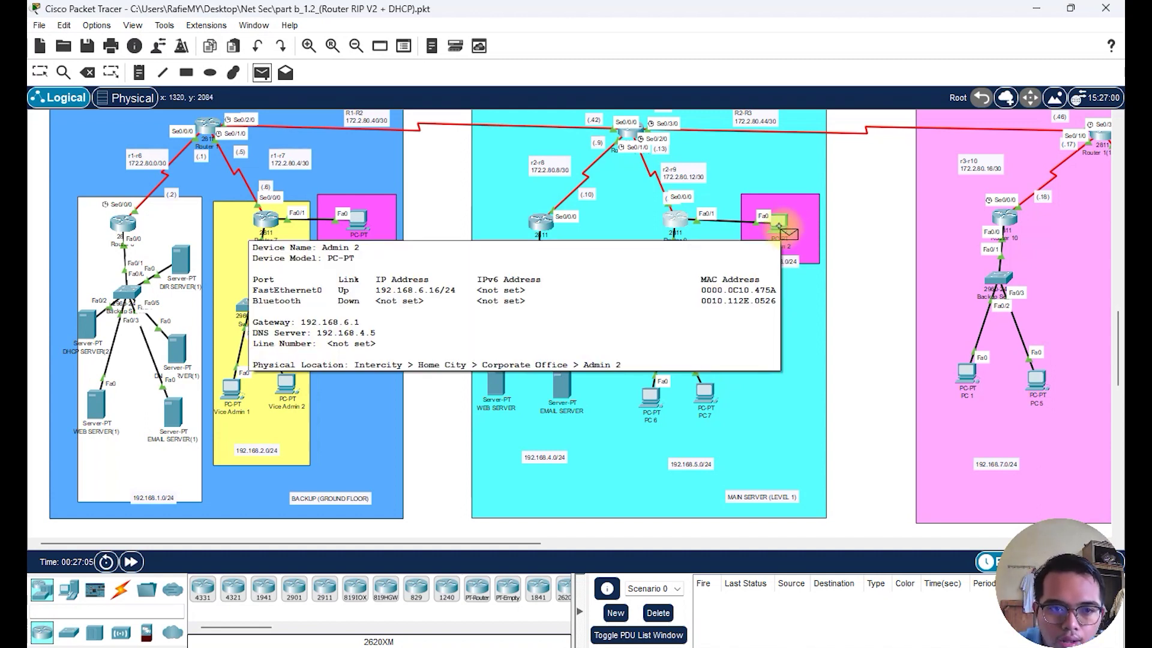
pyautogui.click(777, 227)
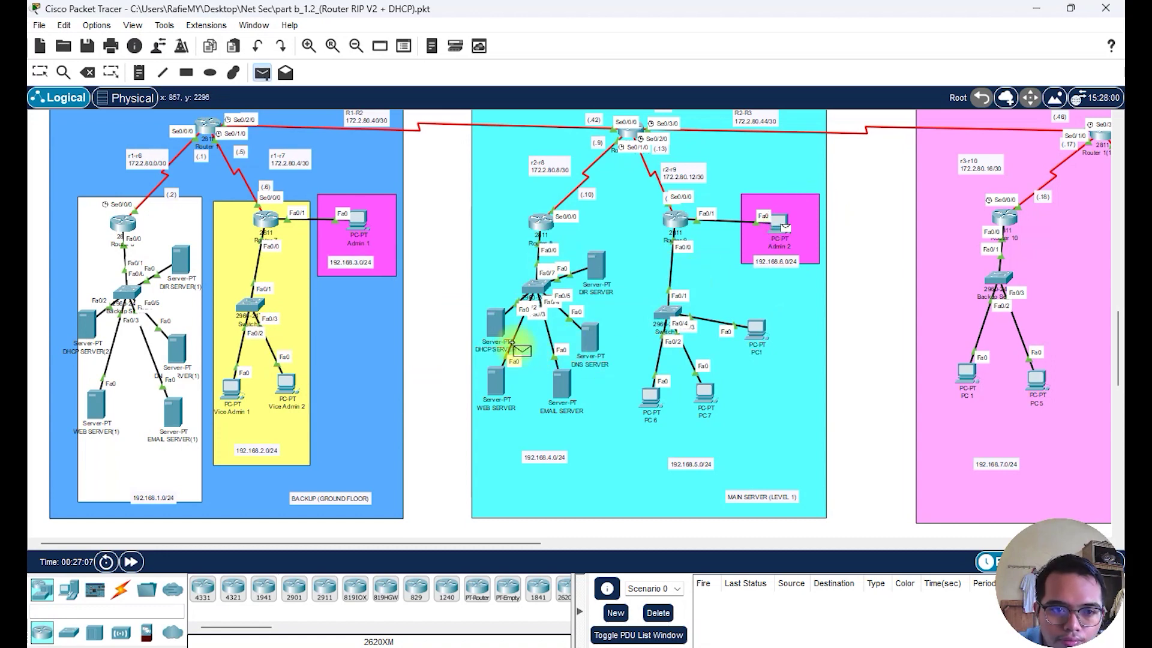
pyautogui.click(504, 332)
pyautogui.click(262, 72)
pyautogui.click(778, 224)
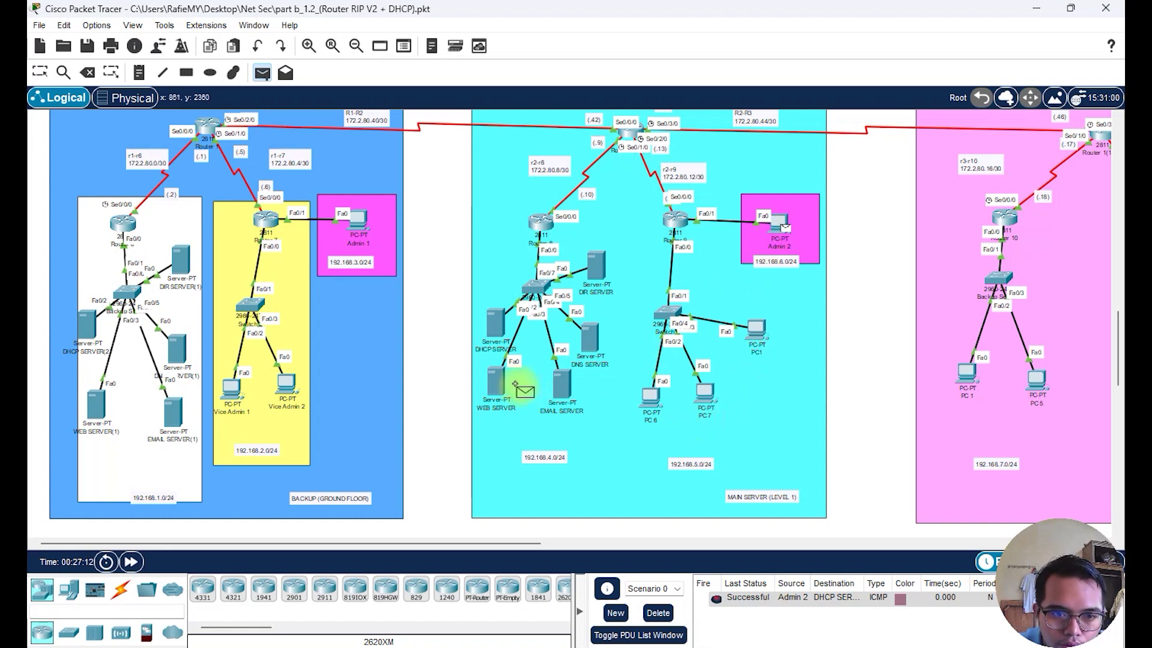
pyautogui.click(496, 381)
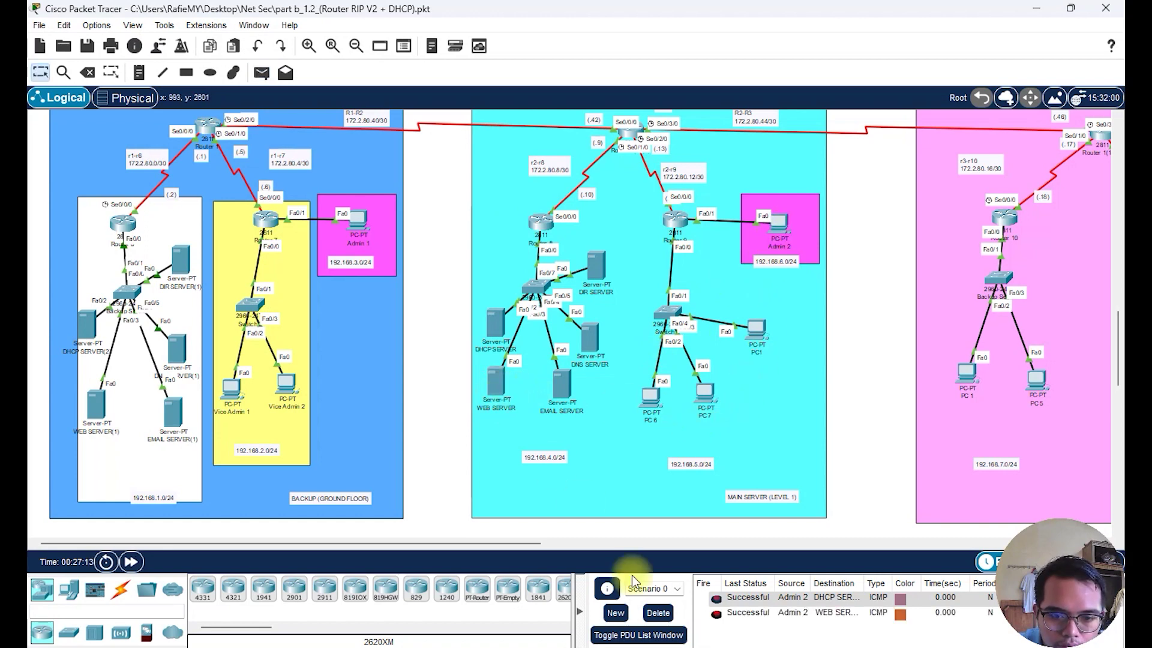
pyautogui.click(658, 612)
# Test connectivity with a simple PDU from Admin 5 on Level 4 to the main web server, and delete the test scenario
pyautogui.click(261, 73)
pyautogui.moveTo(548, 546); pyautogui.dragTo(1117, 485)
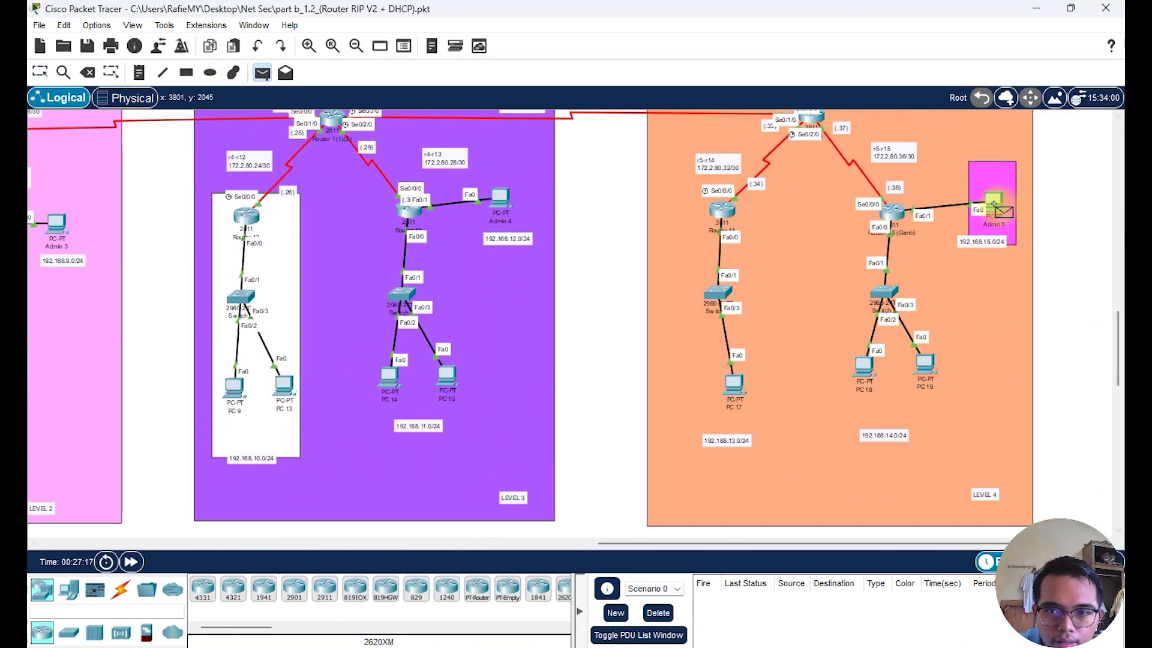
pyautogui.moveTo(797, 547); pyautogui.dragTo(282, 480)
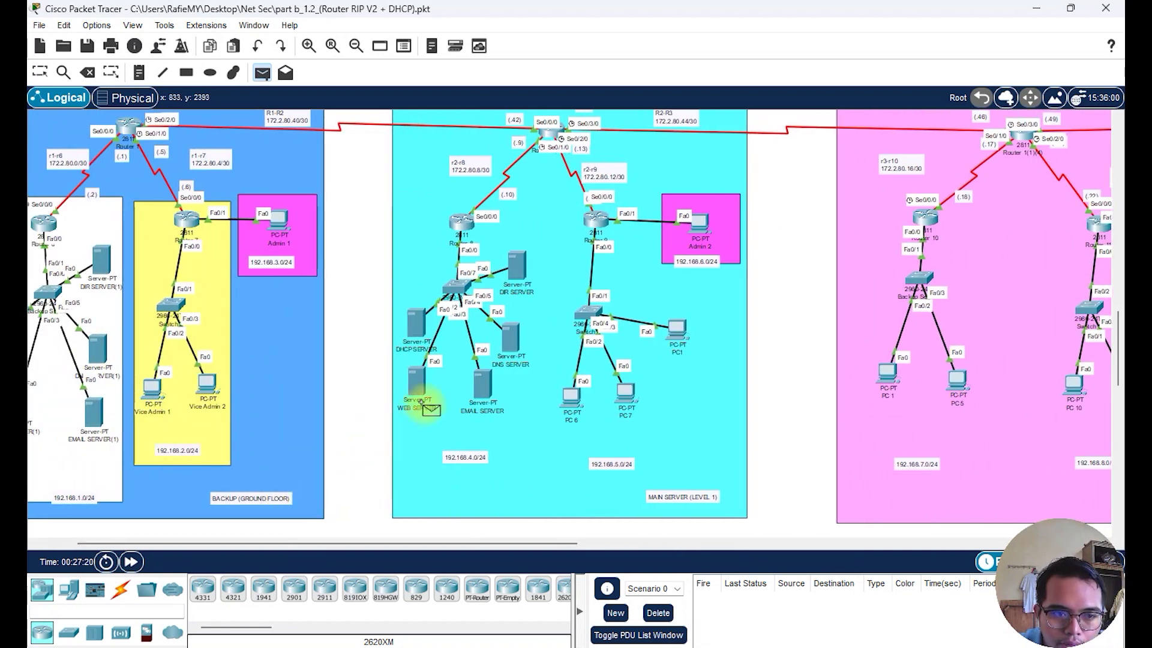
pyautogui.click(419, 393)
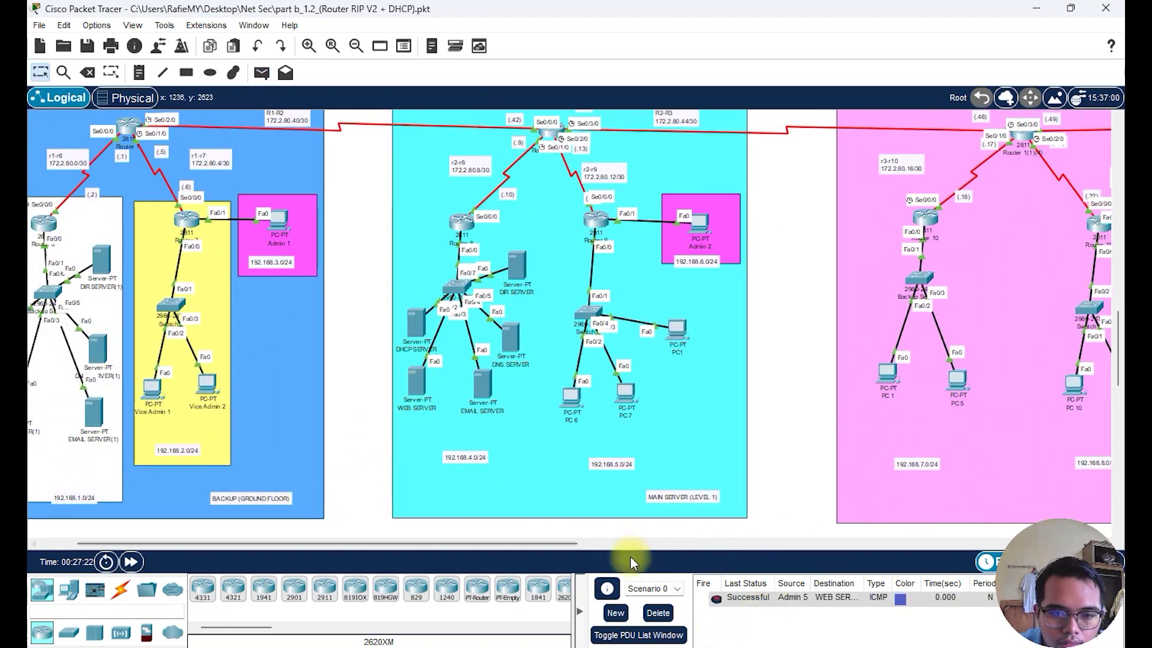
pyautogui.click(658, 613)
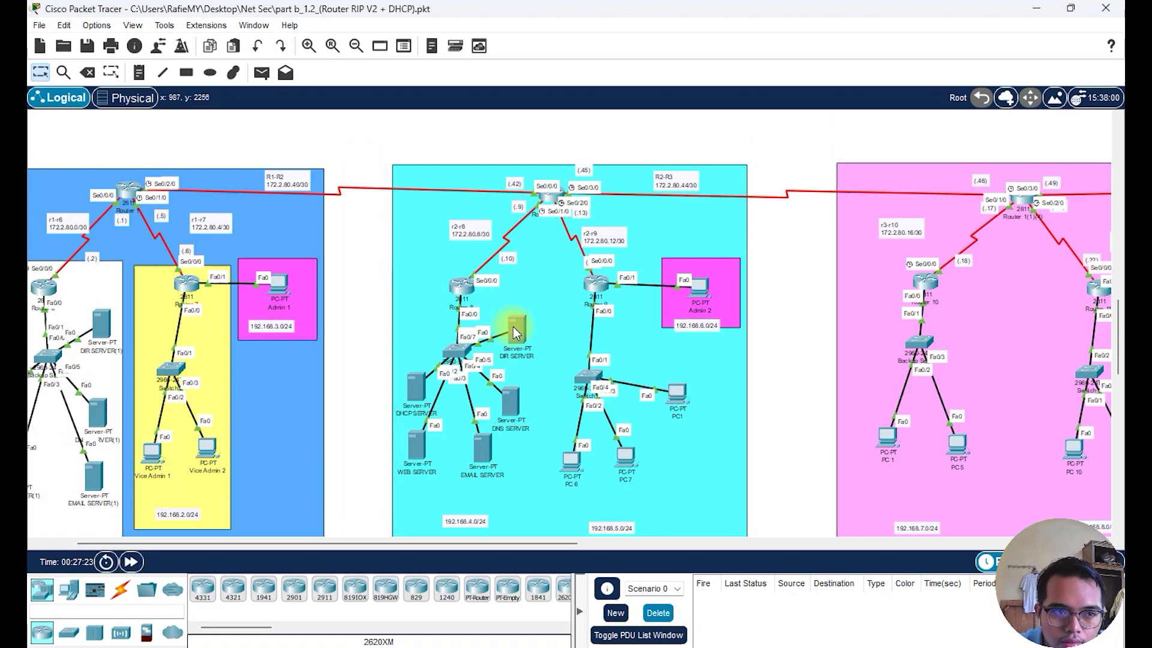
pyautogui.moveTo(480, 543); pyautogui.dragTo(445, 543)
pyautogui.scroll(-2, 387, 440)
pyautogui.scroll(4, 386, 441)
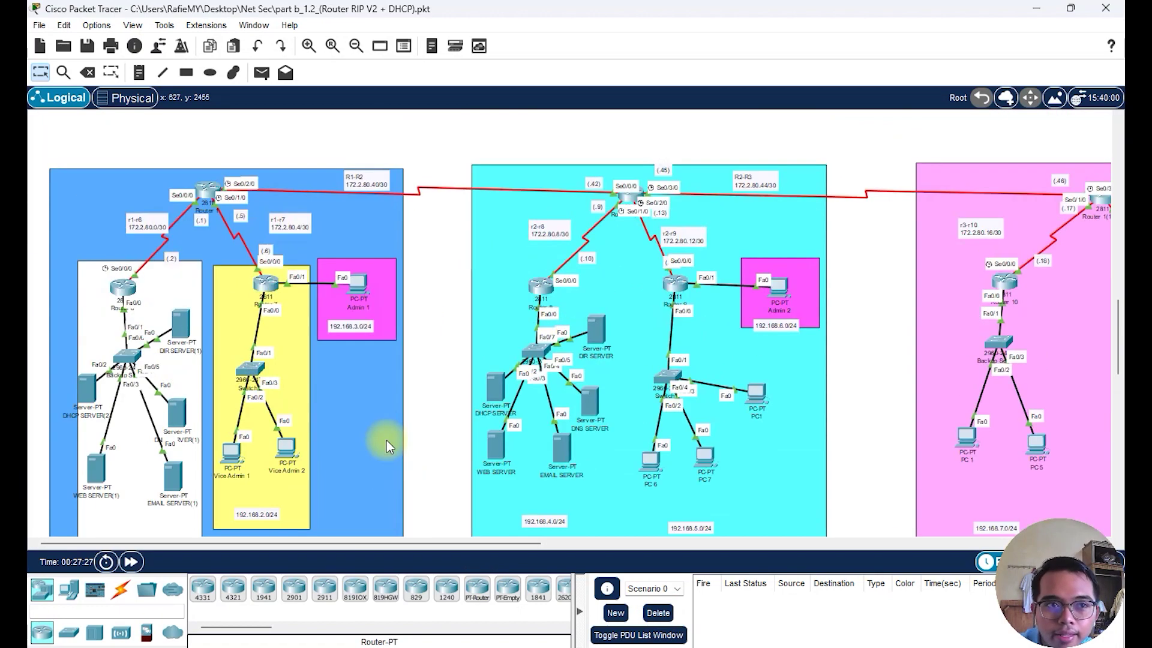
pyautogui.scroll(-4, 386, 441)
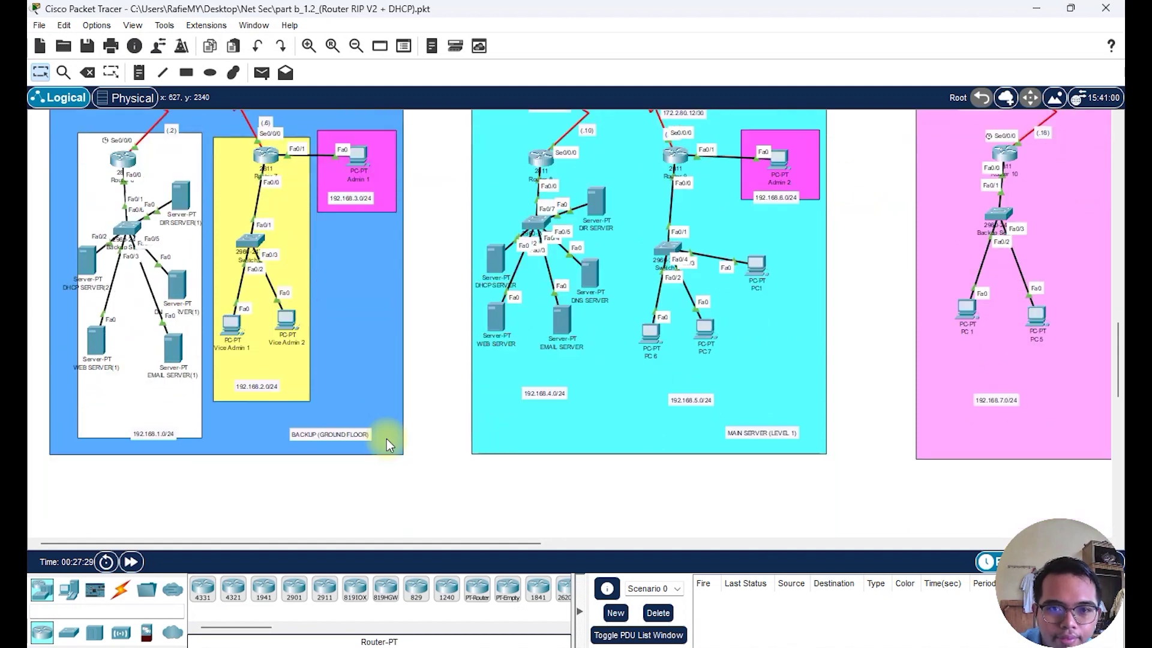
pyautogui.scroll(2, 386, 441)
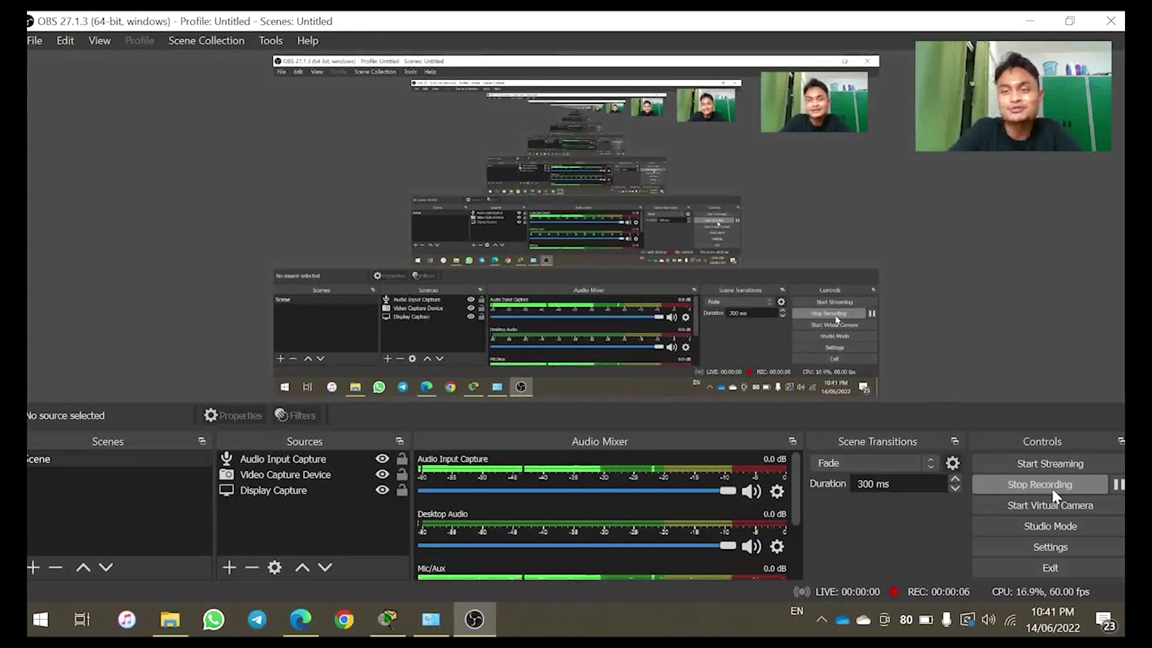
# Switch back to Packet Tracer, open Router 9's command line and list its security zones with show zone security
pyautogui.click(1027, 20)
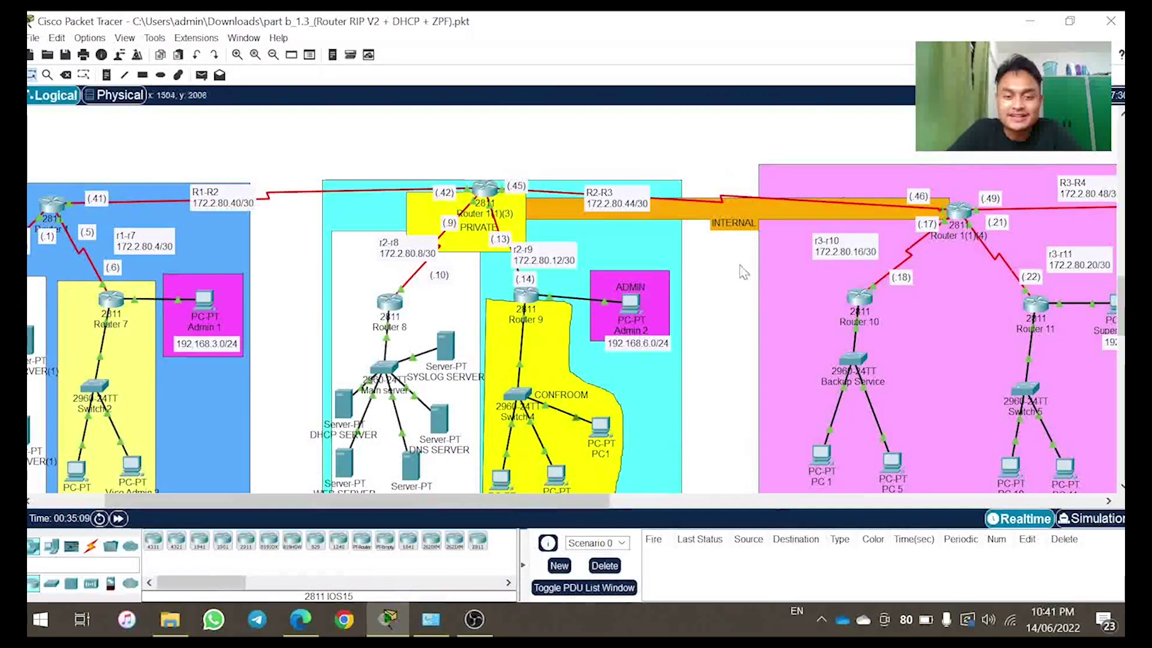
pyautogui.scroll(-1, 743, 274)
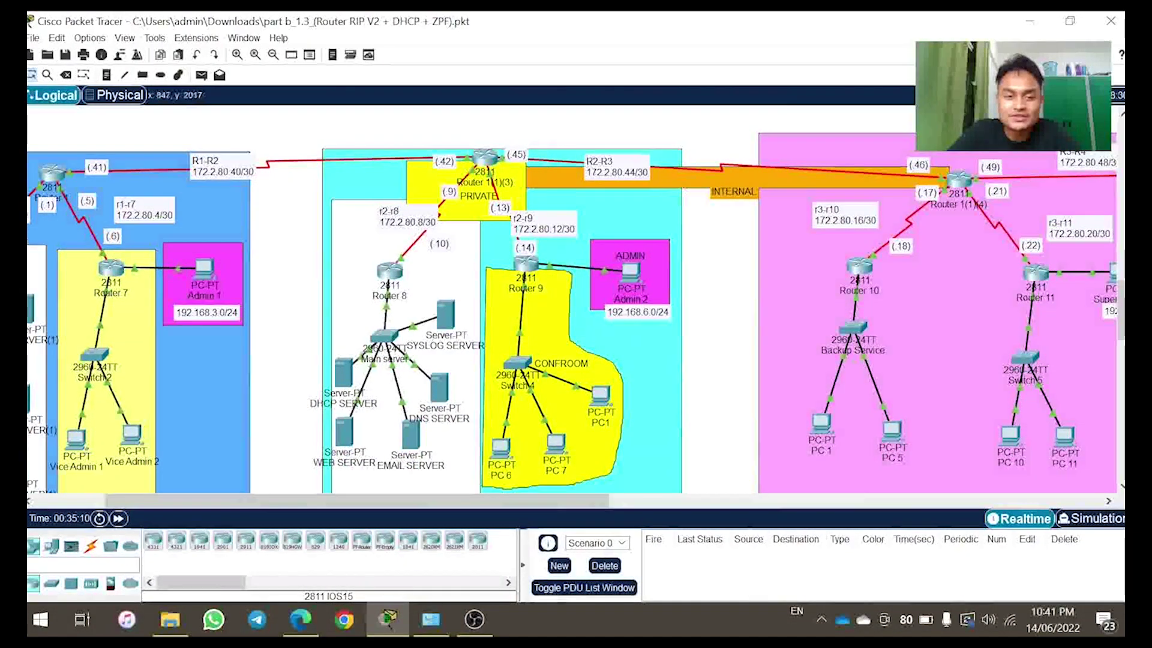
pyautogui.scroll(-5, 729, 230)
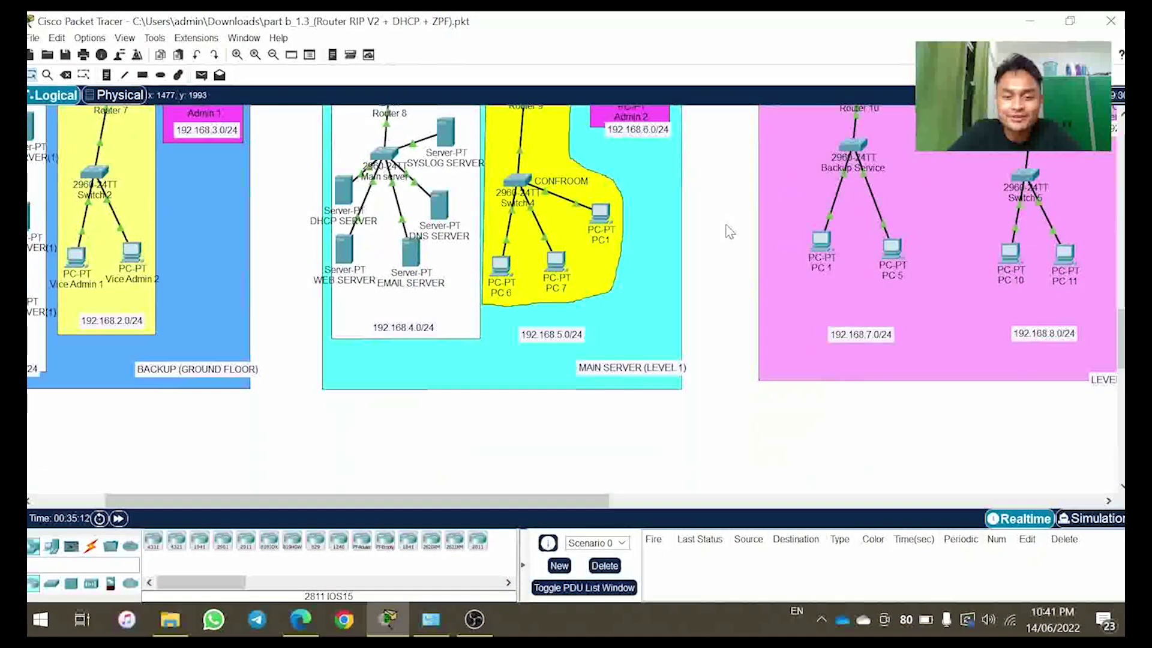
pyautogui.scroll(5, 729, 231)
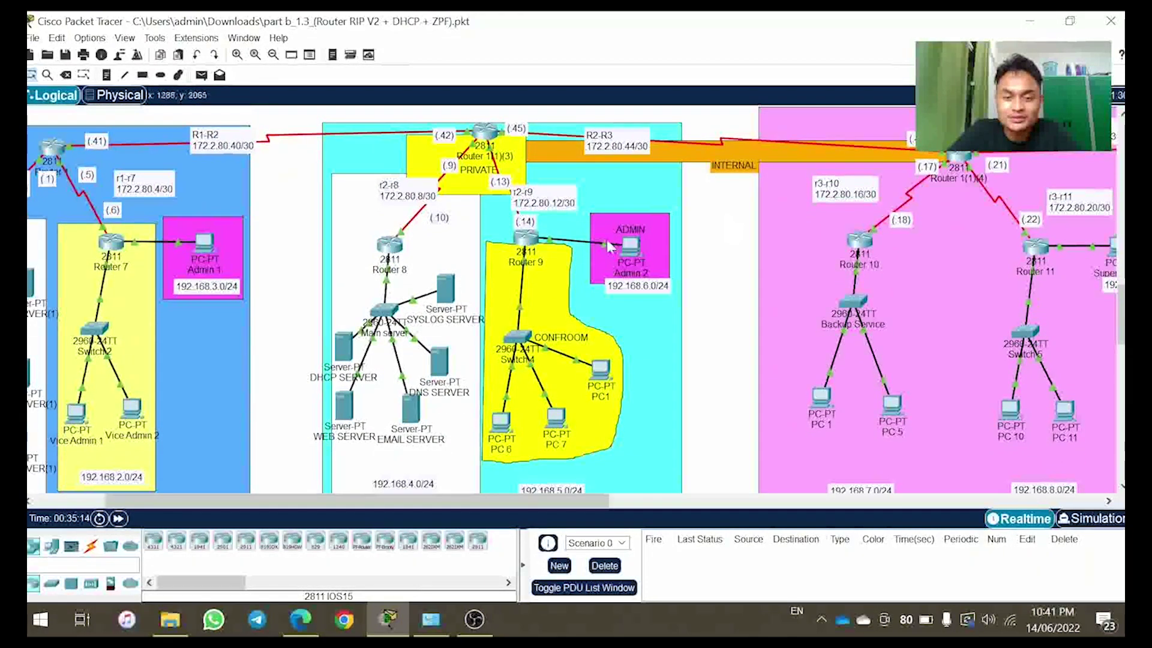
pyautogui.click(522, 248)
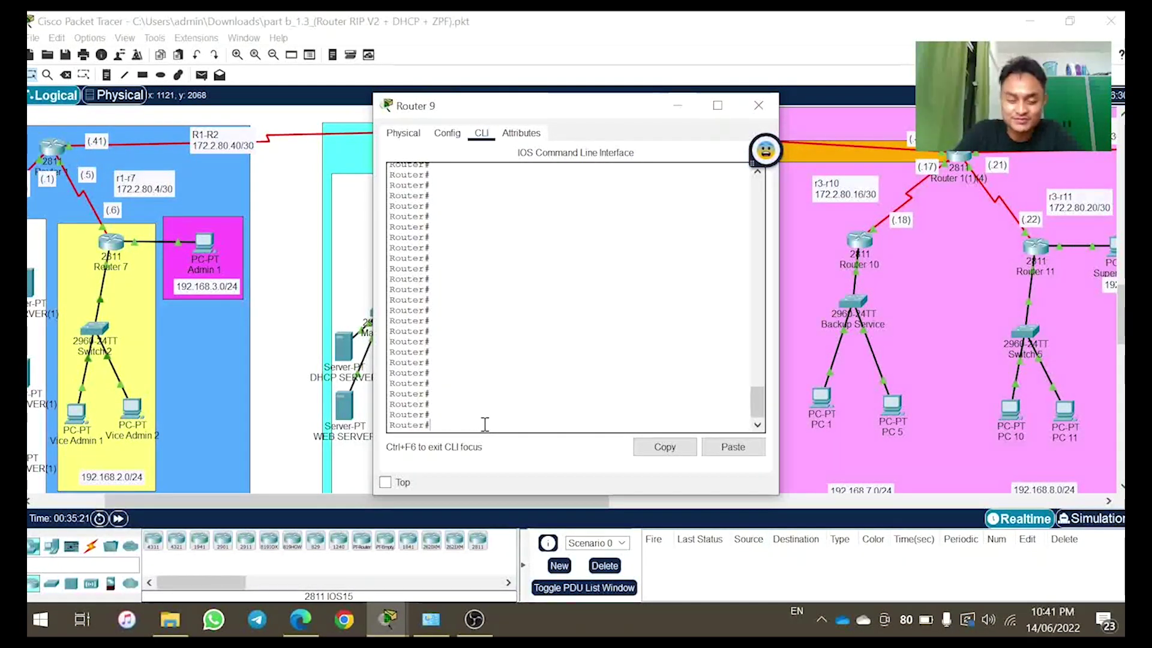
pyautogui.write('show ')
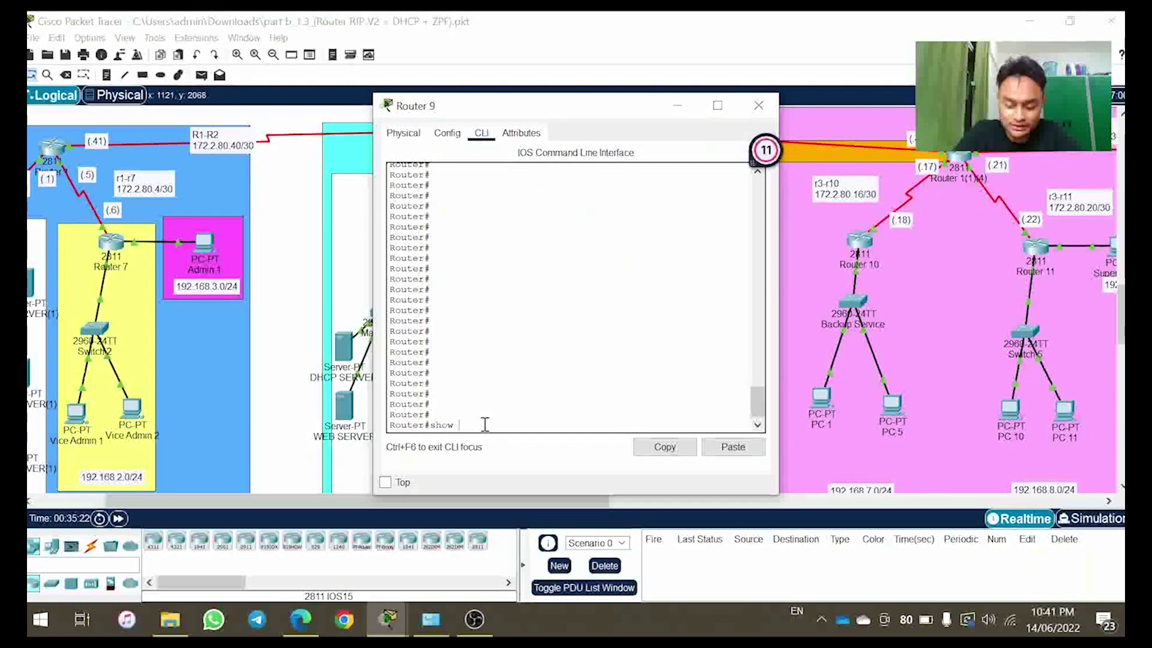
pyautogui.write('zone se')
pyautogui.press('Tab')
pyautogui.press('Return')
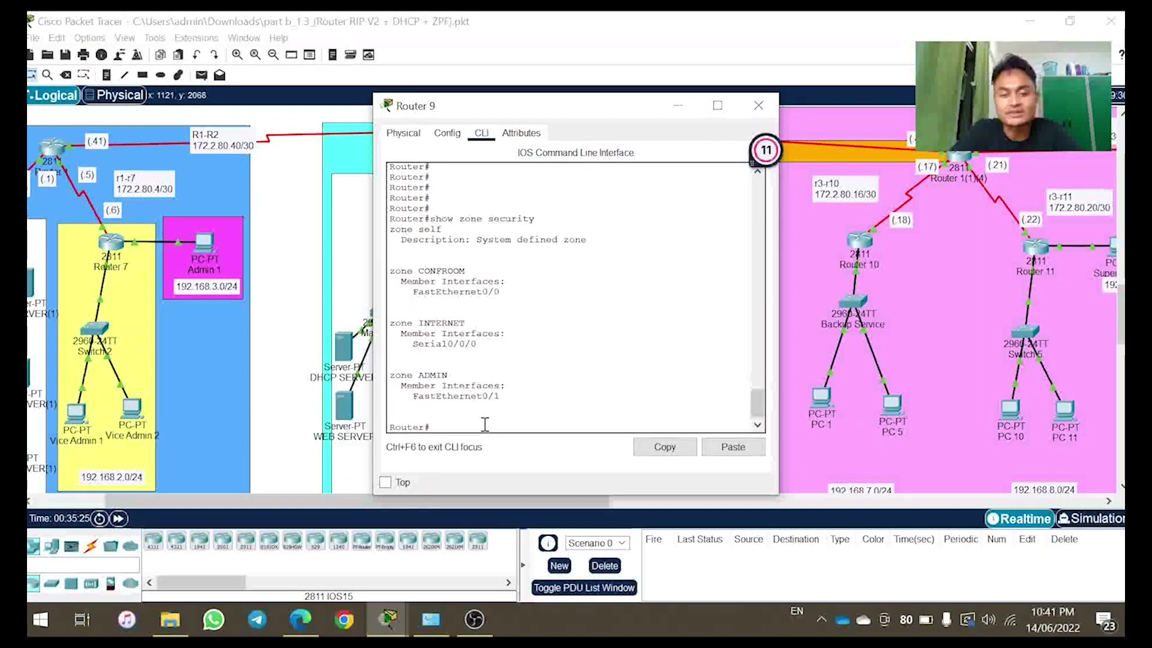
# Move Router 9's window clear of its devices and list the zone pairs with show zone-pair security
pyautogui.moveTo(571, 118); pyautogui.dragTo(871, 92)
pyautogui.hscroll(5, 463, 301)
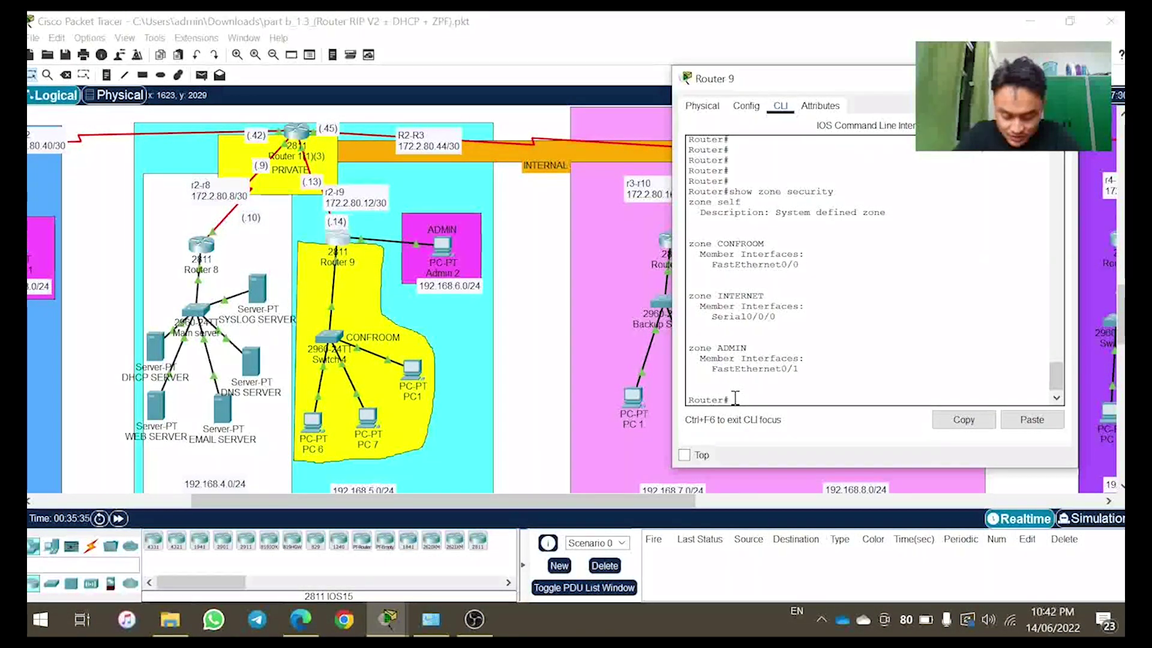
pyautogui.write('zone')
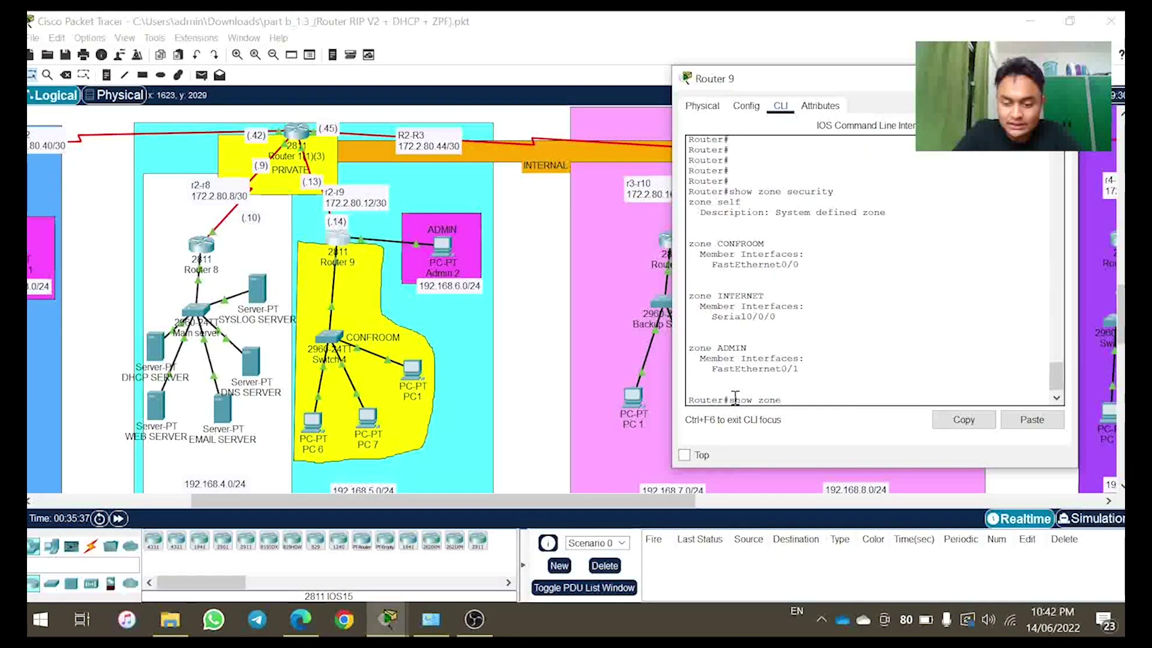
pyautogui.write('-pair z')
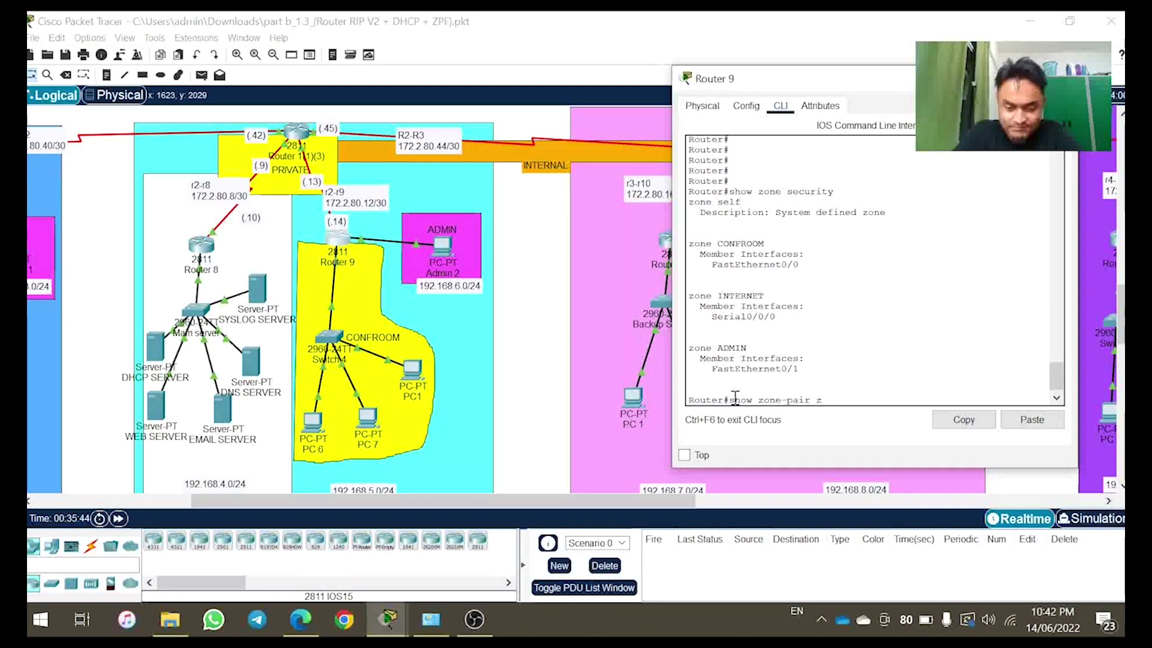
pyautogui.press('BackSpace')
pyautogui.write('securt')
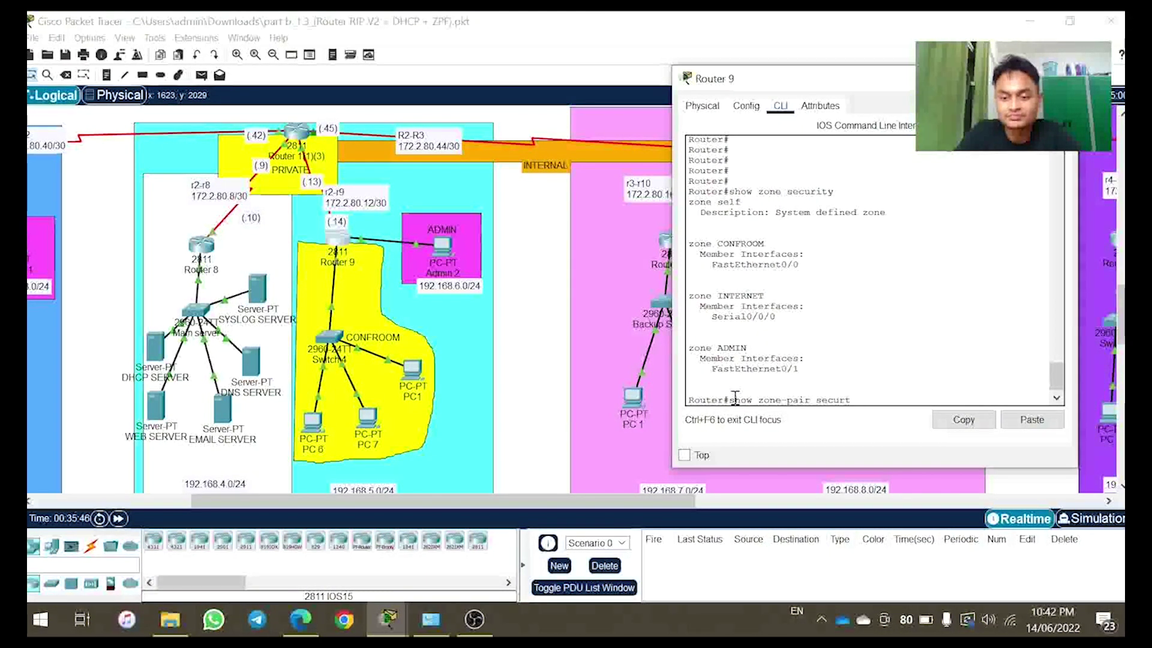
pyautogui.press('BackSpace')
pyautogui.write('ity')
pyautogui.press('Return')
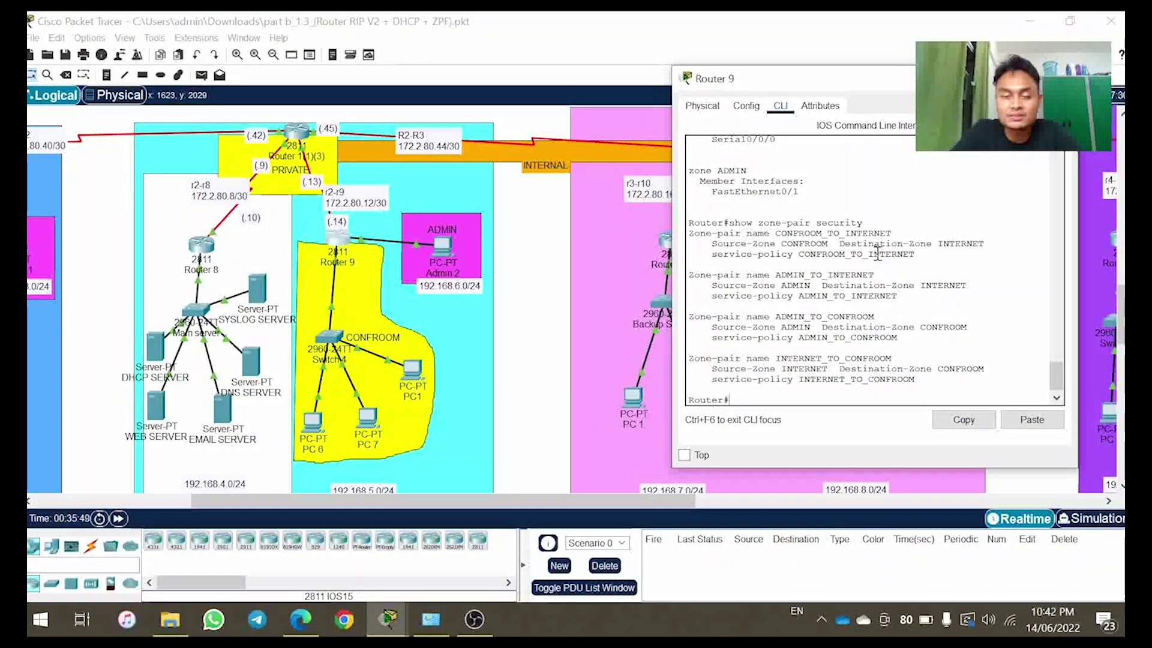
# Display Router 9's firewall policies with show policy-map type inspect zone-pair session
pyautogui.scroll(-1, 878, 254)
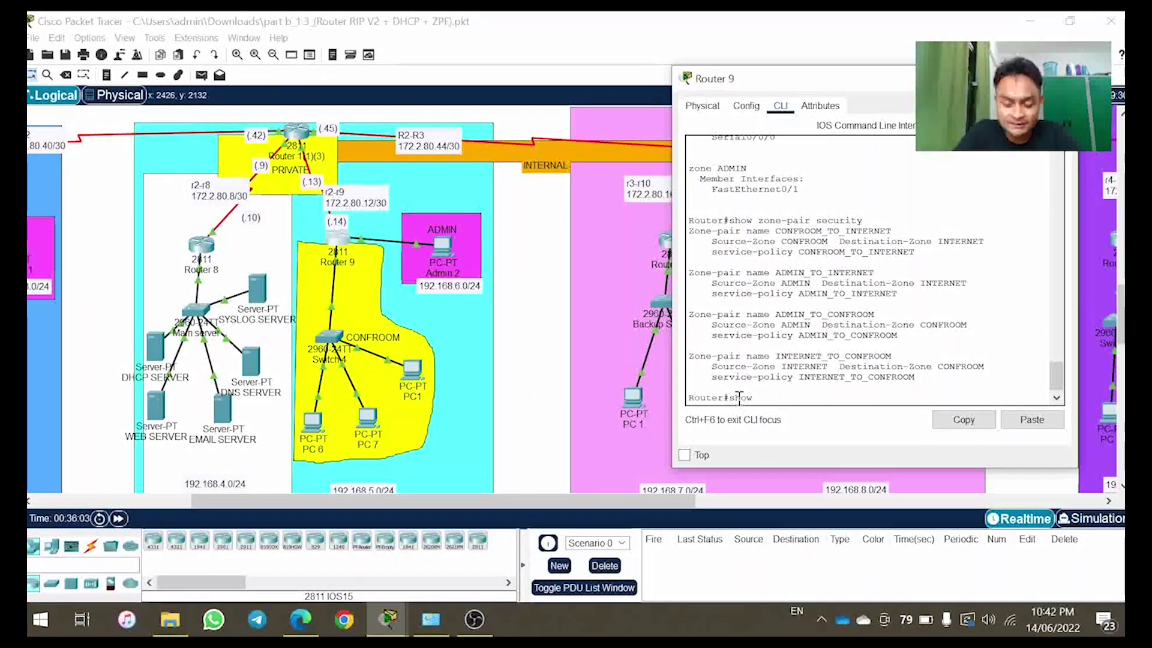
pyautogui.write('olicy-')
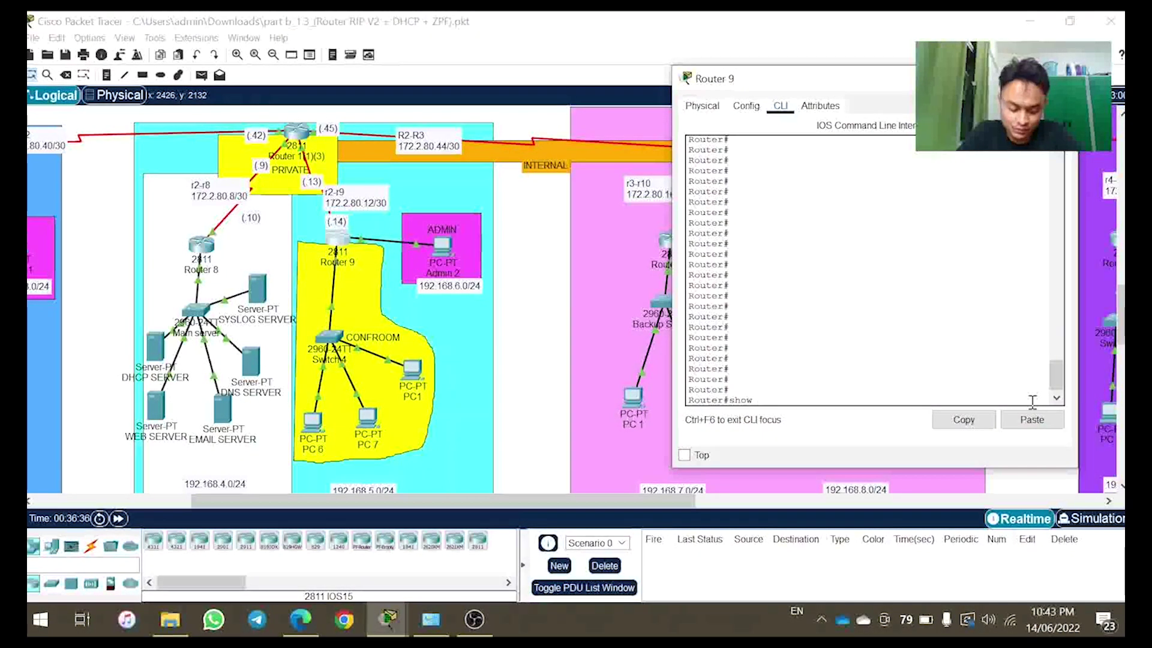
pyautogui.write('zooli')
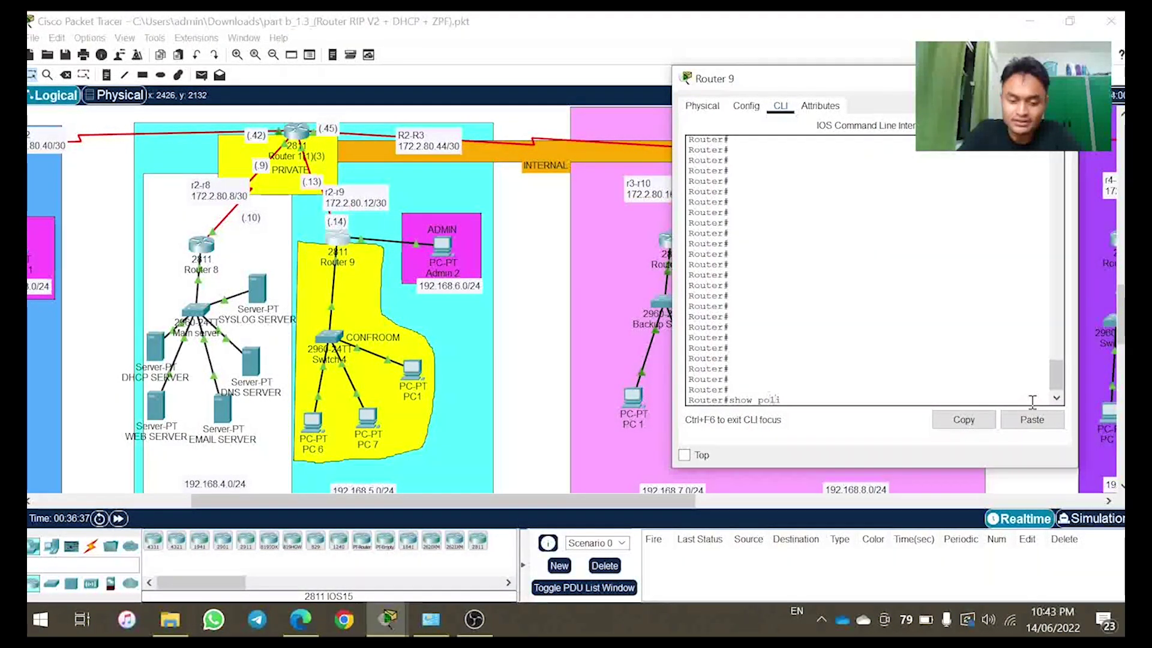
pyautogui.write('cy-map')
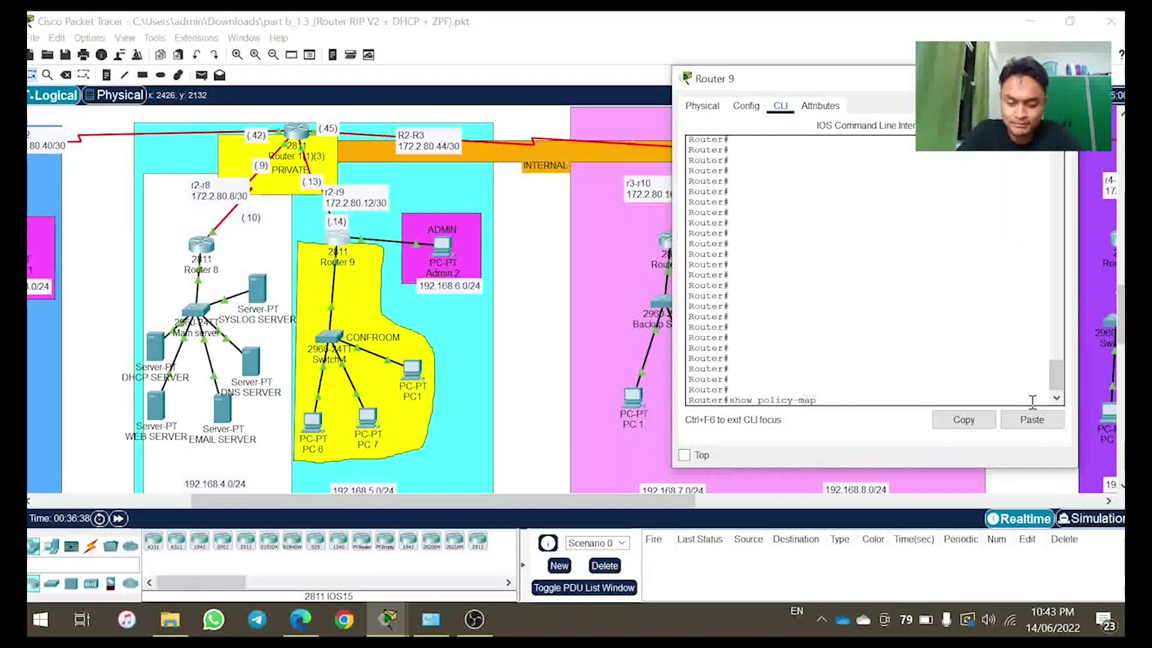
pyautogui.write(' type inspect')
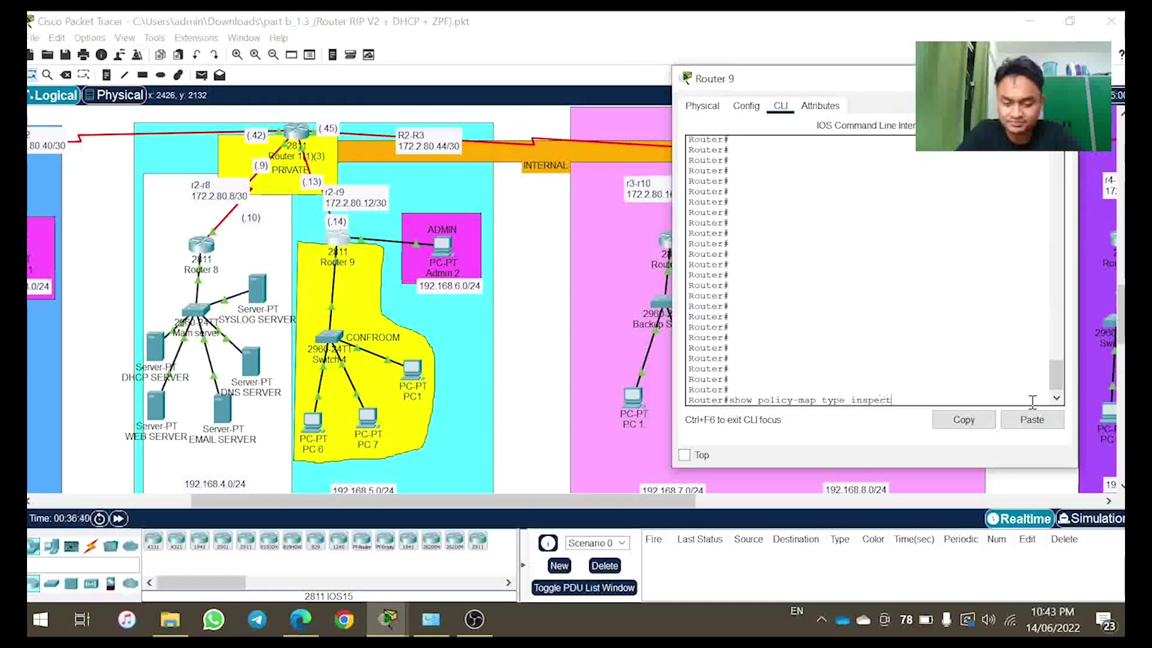
pyautogui.write(' z')
pyautogui.write('one-pair')
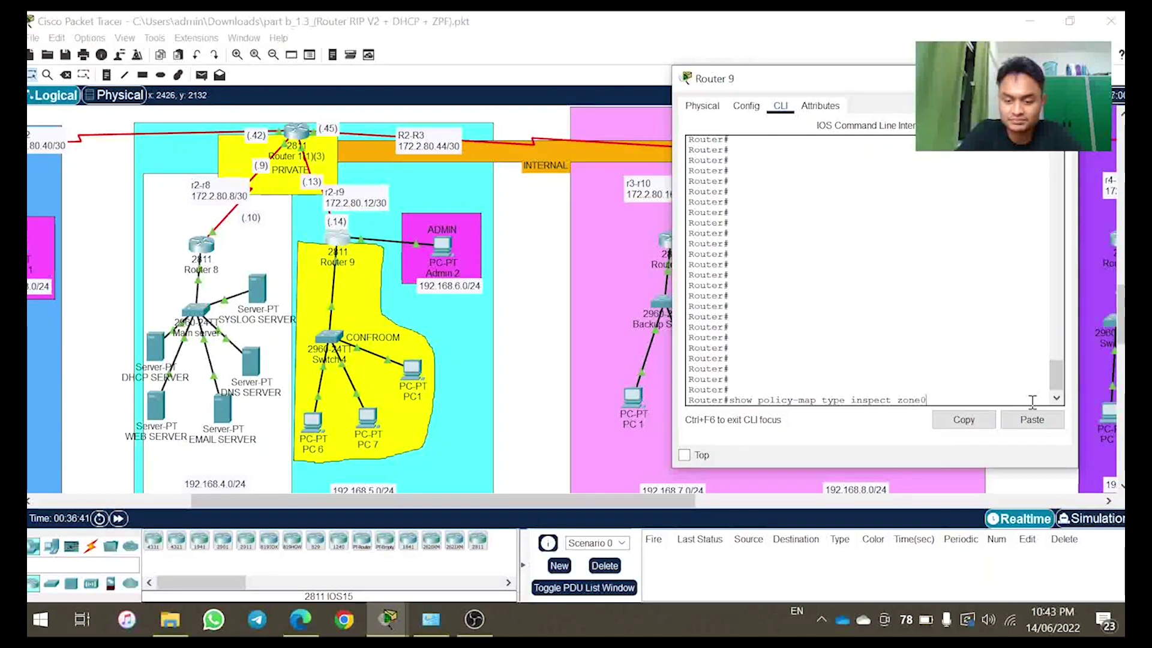
pyautogui.write(' session')
pyautogui.press('Return')
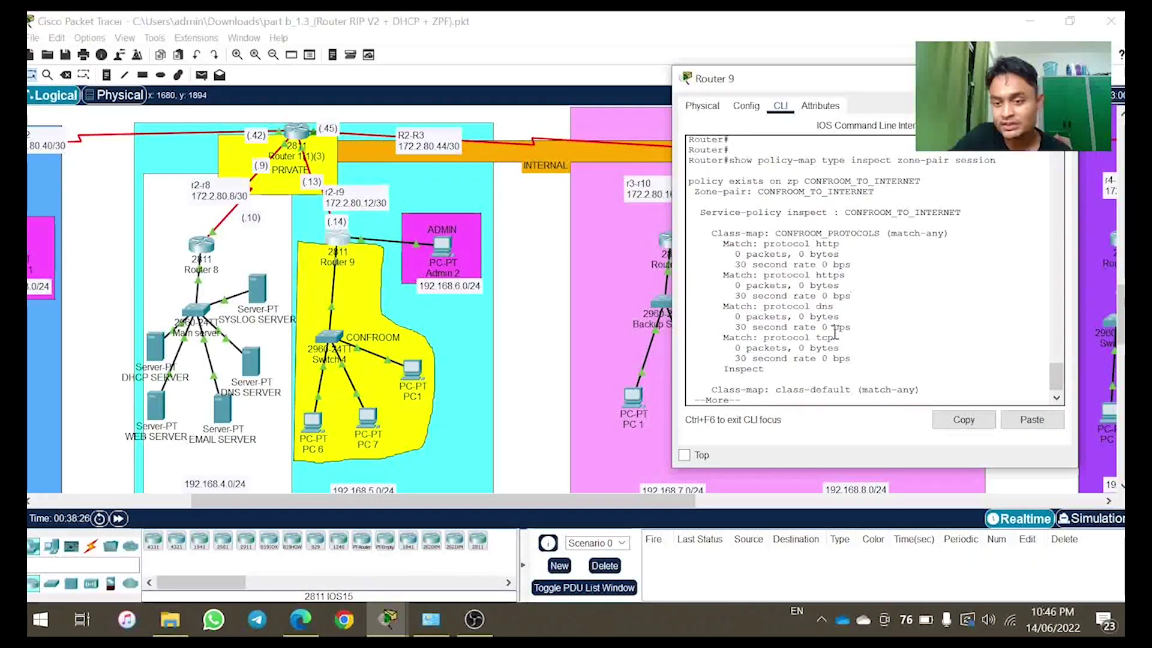
# Page through the policy output past CONFROOM_TO_INTERNET to the complete ADMIN_TO_INTERNET section
pyautogui.press('Return')
pyautogui.press('Return')
pyautogui.press('Return')
pyautogui.press('Return')
pyautogui.press('Return')
pyautogui.press('Return')
pyautogui.press('Return')
pyautogui.press('Return')
pyautogui.press('Return')
pyautogui.press('Return')
pyautogui.press('Return')
pyautogui.press('Return')
pyautogui.press('Return')
pyautogui.press('Return')
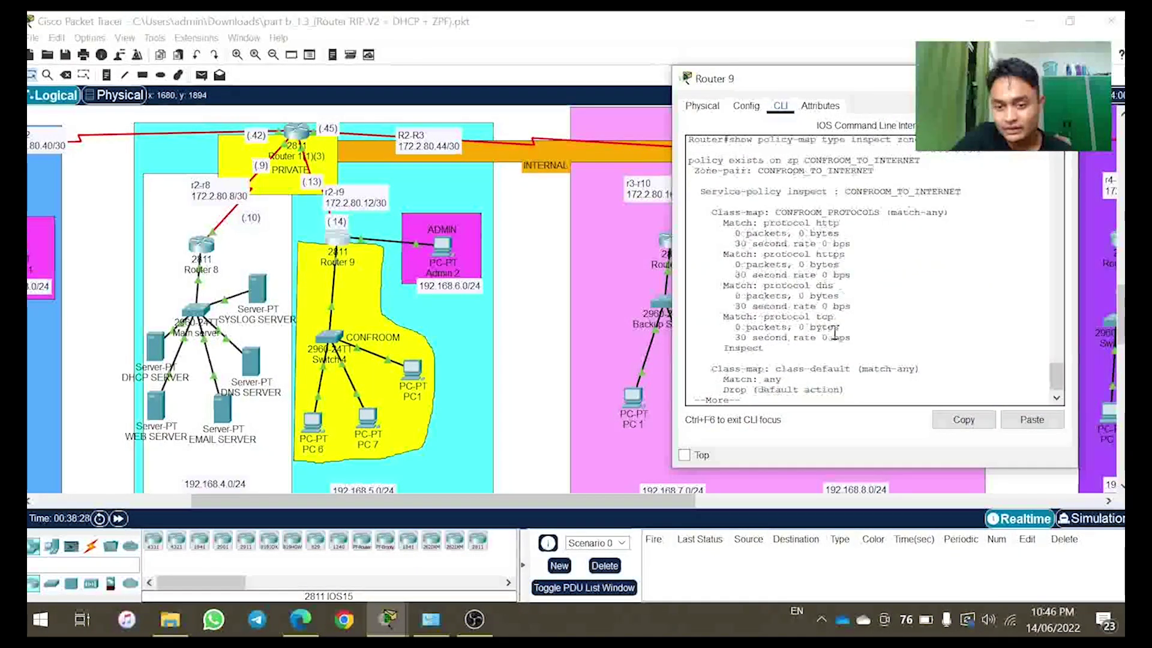
pyautogui.press('Return')
pyautogui.press('Return')
pyautogui.press('Return')
pyautogui.press('Return')
pyautogui.press('Return')
pyautogui.press('Return')
pyautogui.press('Return')
pyautogui.press('Return')
pyautogui.press('Return')
pyautogui.press('Return')
pyautogui.press('Return')
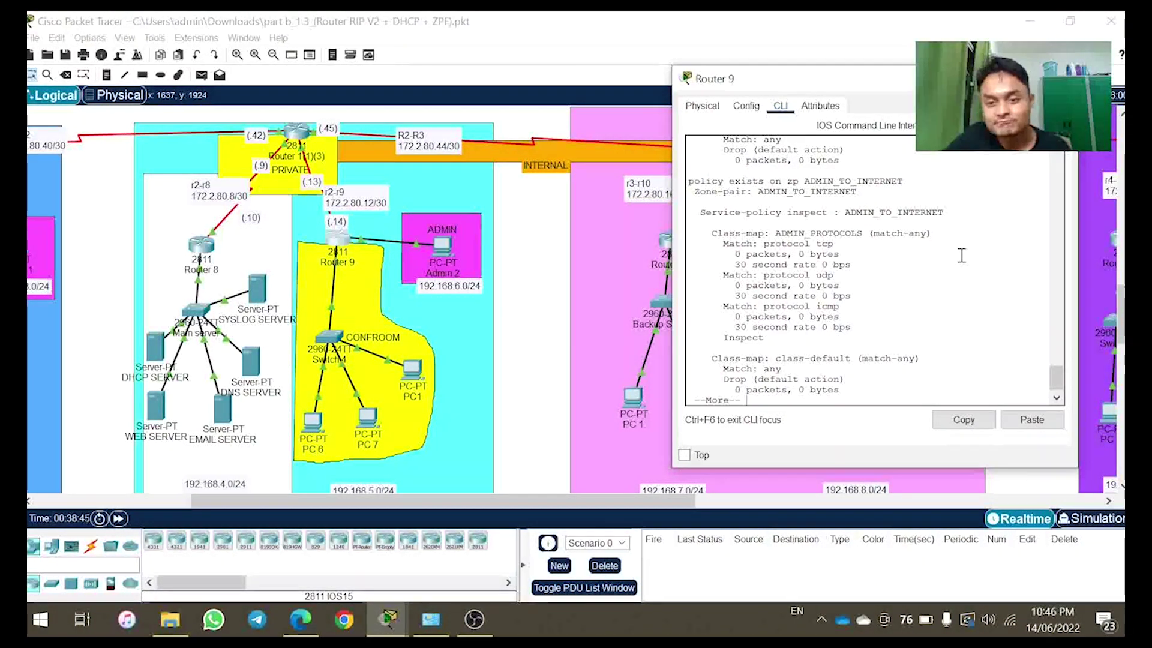
# Go back to the CONFROOM_PROTOCOLS class map under CONFROOM_TO_INTERNET and highlight its http protocol
pyautogui.scroll(10, 961, 255)
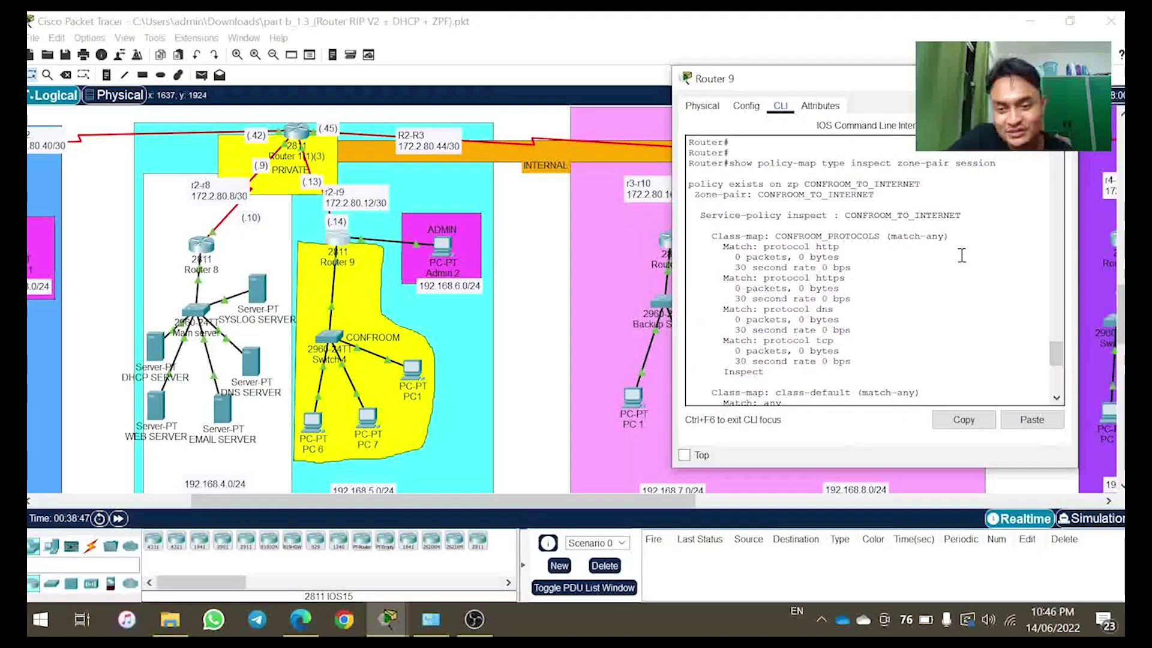
pyautogui.scroll(-2, 945, 226)
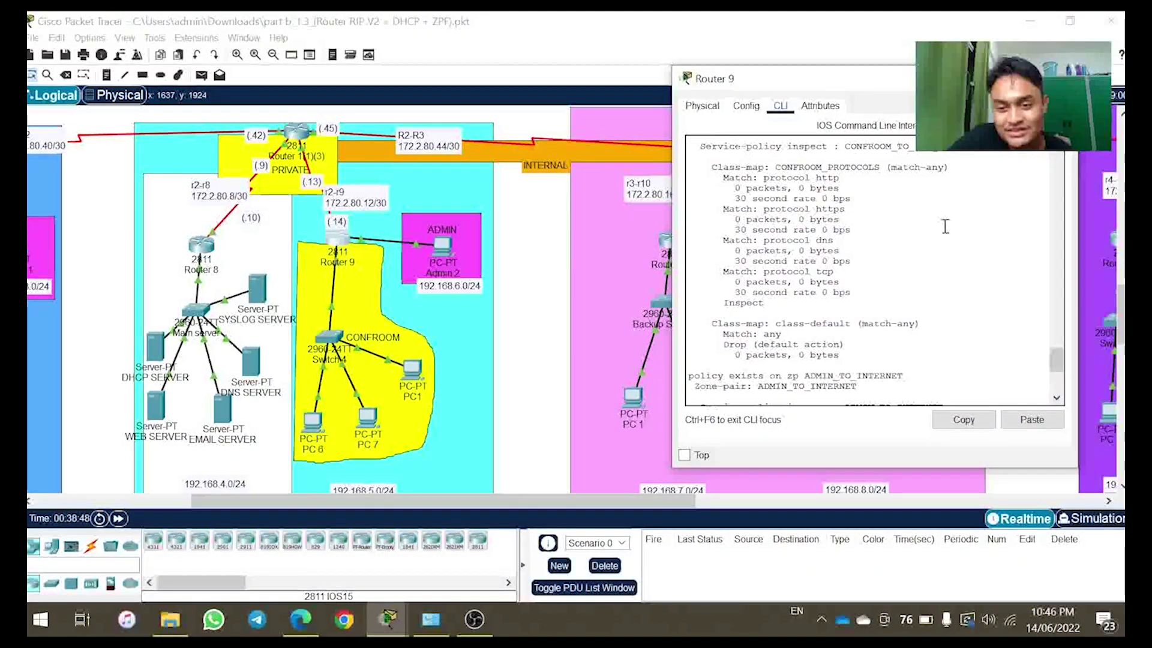
pyautogui.doubleClick(826, 178)
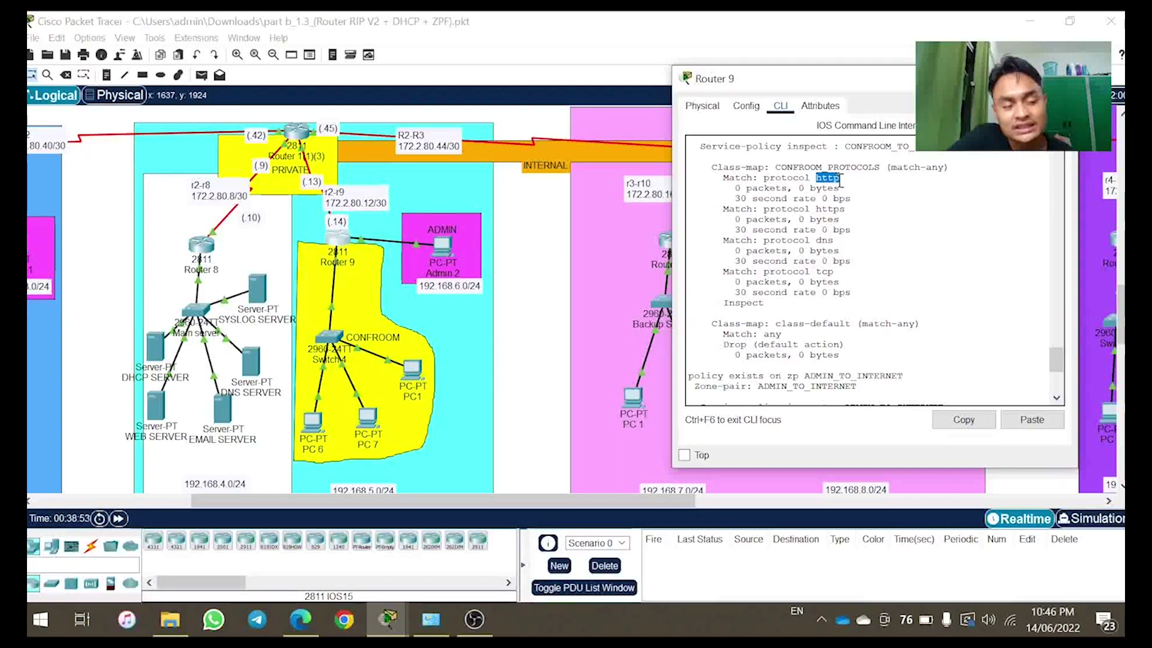
# Examine the ADMIN_TO_INTERNET protocols and page on to the ADMIN_TO_CONFROOM policy section
pyautogui.scroll(-6, 840, 179)
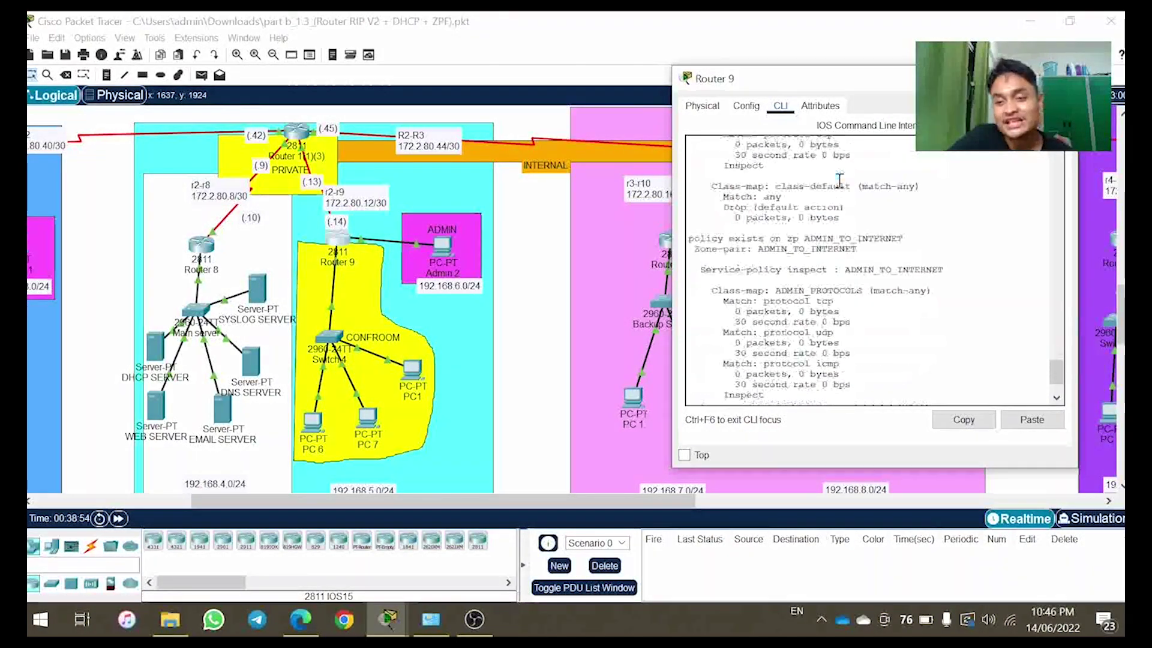
pyautogui.moveTo(834, 298); pyautogui.dragTo(689, 302)
pyautogui.click(848, 300)
pyautogui.click(826, 306)
pyautogui.press('Return')
pyautogui.press('Return')
pyautogui.press('Return')
pyautogui.press('Return')
pyautogui.press('Return')
pyautogui.press('Return')
pyautogui.press('Return')
pyautogui.press('Return')
pyautogui.press('Return')
pyautogui.press('Return')
pyautogui.press('Return')
pyautogui.press('Return')
pyautogui.press('Return')
pyautogui.press('Return')
pyautogui.press('Return')
pyautogui.press('Return')
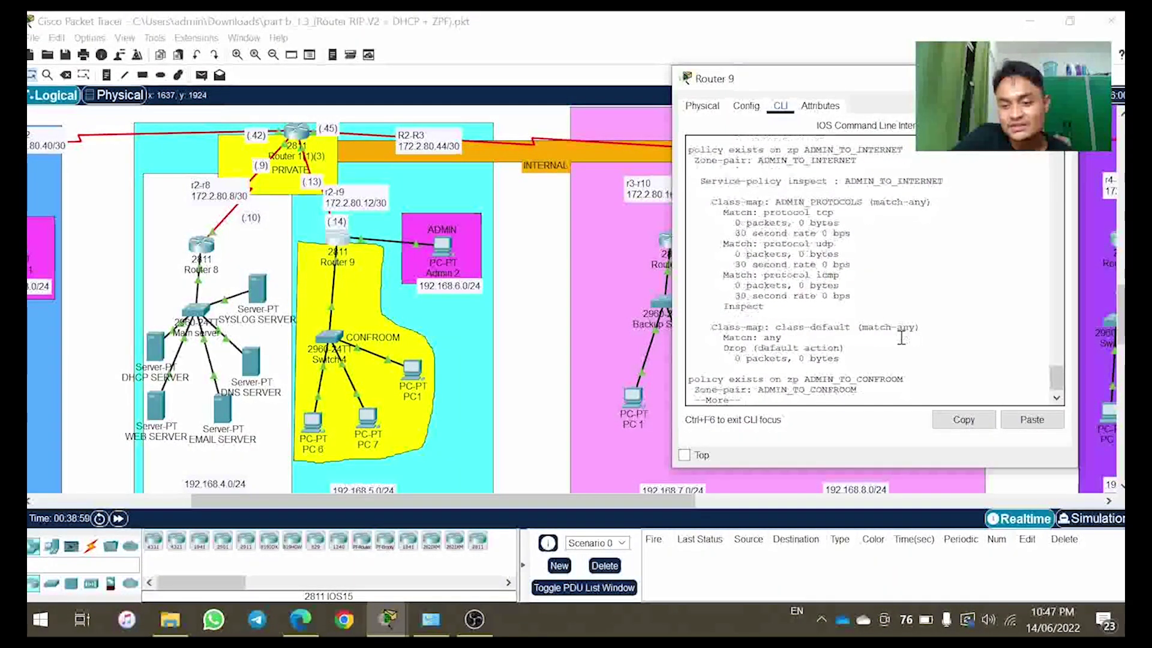
pyautogui.press('Return')
pyautogui.press('Return')
pyautogui.press('Return')
pyautogui.press('Return')
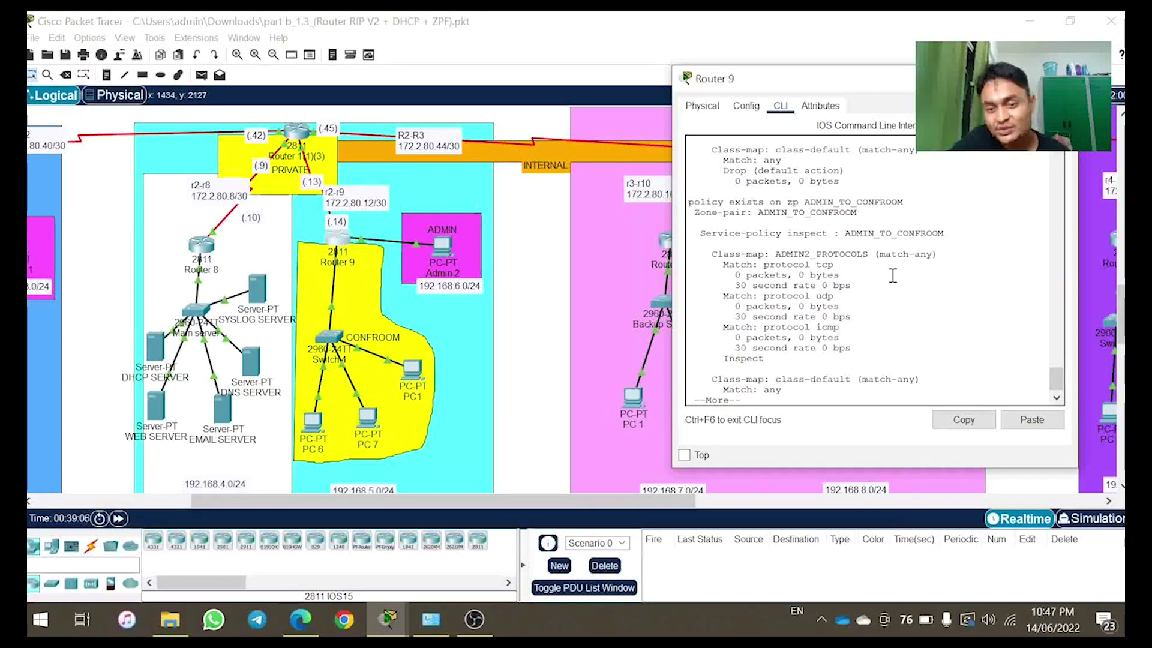
# Page on to the INTERNET_TO_CONFROOM policy and examine the protocols in its INTERNET2_PROTOCOLS class map
pyautogui.press('Return')
pyautogui.press('Return')
pyautogui.press('Return')
pyautogui.press('Return')
pyautogui.press('Return')
pyautogui.press('Return')
pyautogui.press('Return')
pyautogui.press('Return')
pyautogui.press('Return')
pyautogui.press('Return')
pyautogui.press('Return')
pyautogui.press('Return')
pyautogui.press('Return')
pyautogui.press('Return')
pyautogui.press('Return')
pyautogui.press('Return')
pyautogui.press('Return')
pyautogui.press('Return')
pyautogui.press('Return')
pyautogui.press('Return')
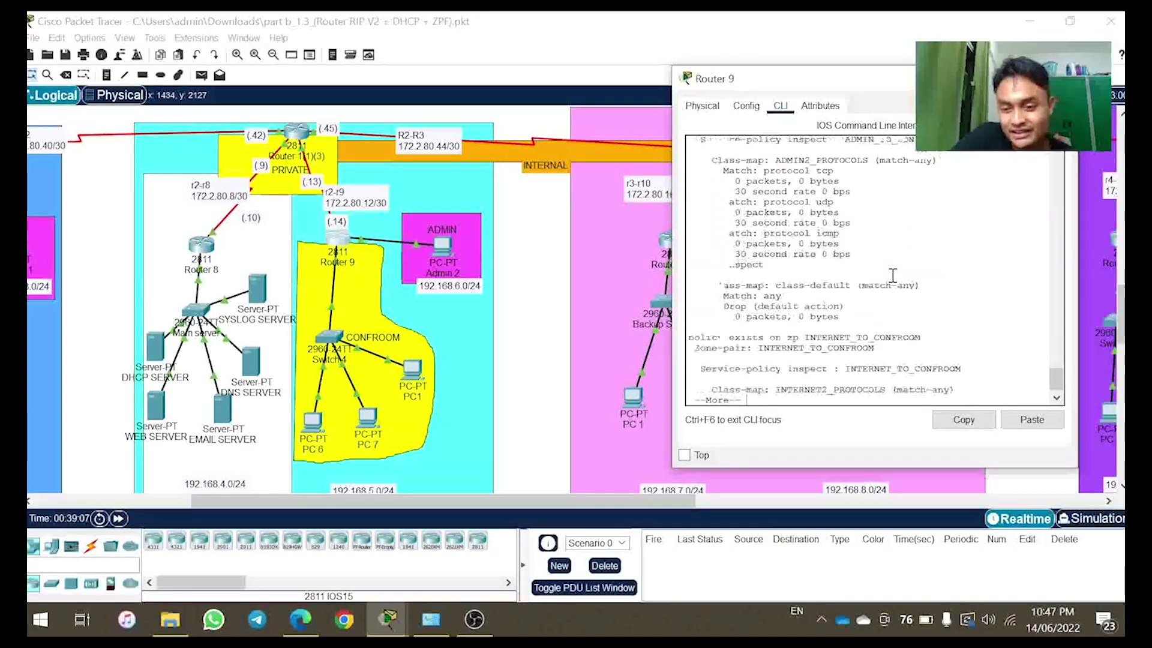
pyautogui.press('Return')
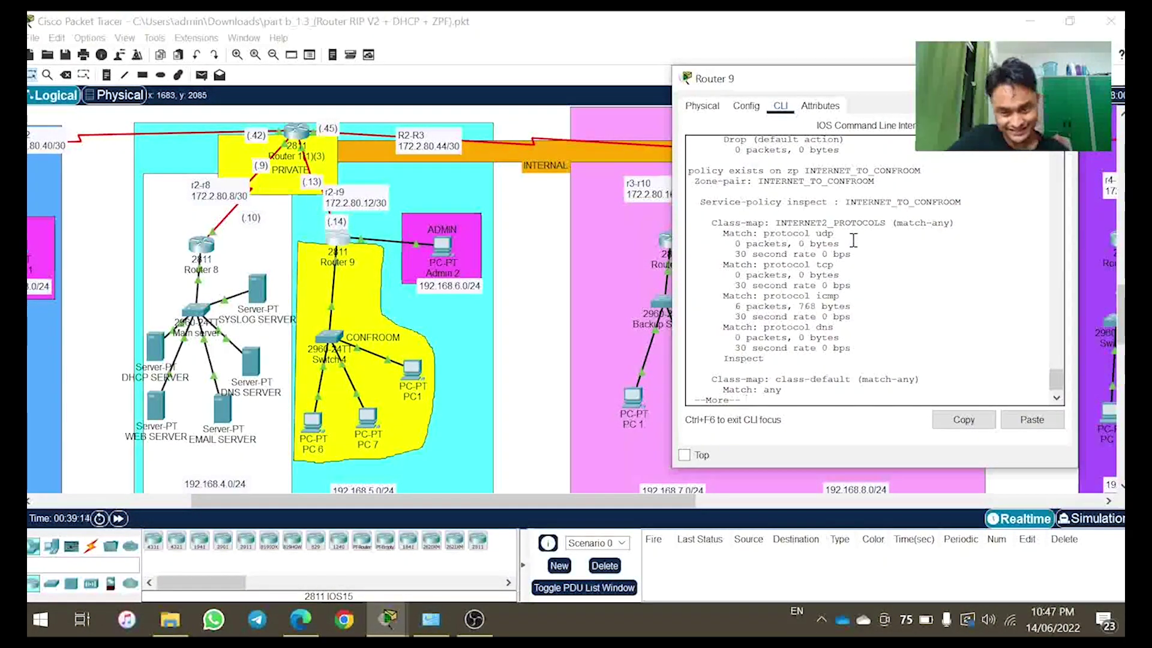
# Page to the end of the policy output, clear space below it with empty prompts, and minimise Router 9's window
pyautogui.moveTo(848, 78); pyautogui.dragTo(527, 102)
pyautogui.press('Return')
pyautogui.press('Return')
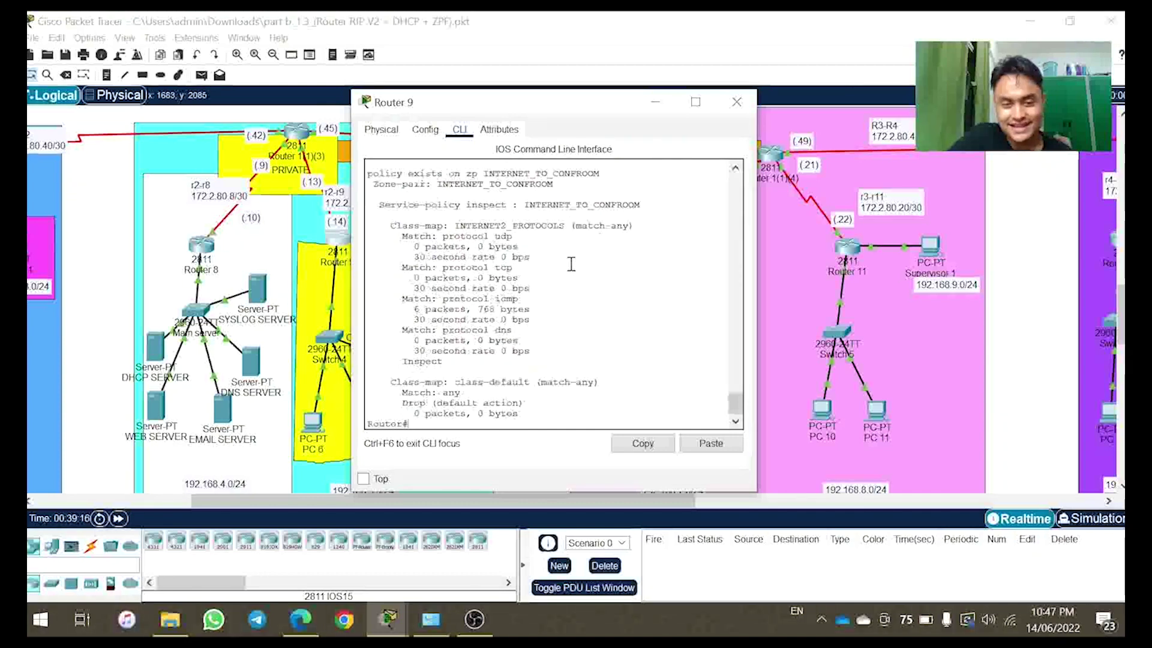
pyautogui.press('Return')
pyautogui.press('Return')
pyautogui.press('Return')
pyautogui.press('Return')
pyautogui.press('Return')
pyautogui.press('Return')
pyautogui.press('Return')
pyautogui.press('Return')
pyautogui.press('Return')
pyautogui.press('Return')
pyautogui.press('Return')
pyautogui.press('Return')
pyautogui.press('Return')
pyautogui.press('Return')
pyautogui.press('Return')
pyautogui.press('Return')
pyautogui.press('Return')
pyautogui.press('Return')
pyautogui.press('Return')
pyautogui.press('Return')
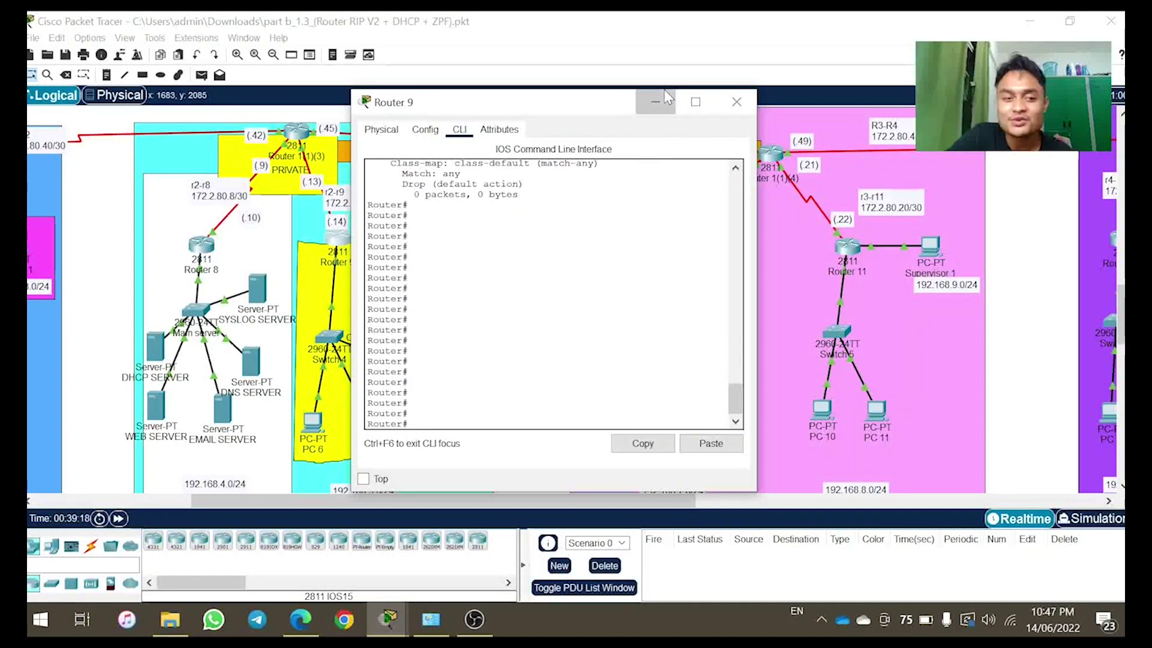
pyautogui.click(664, 91)
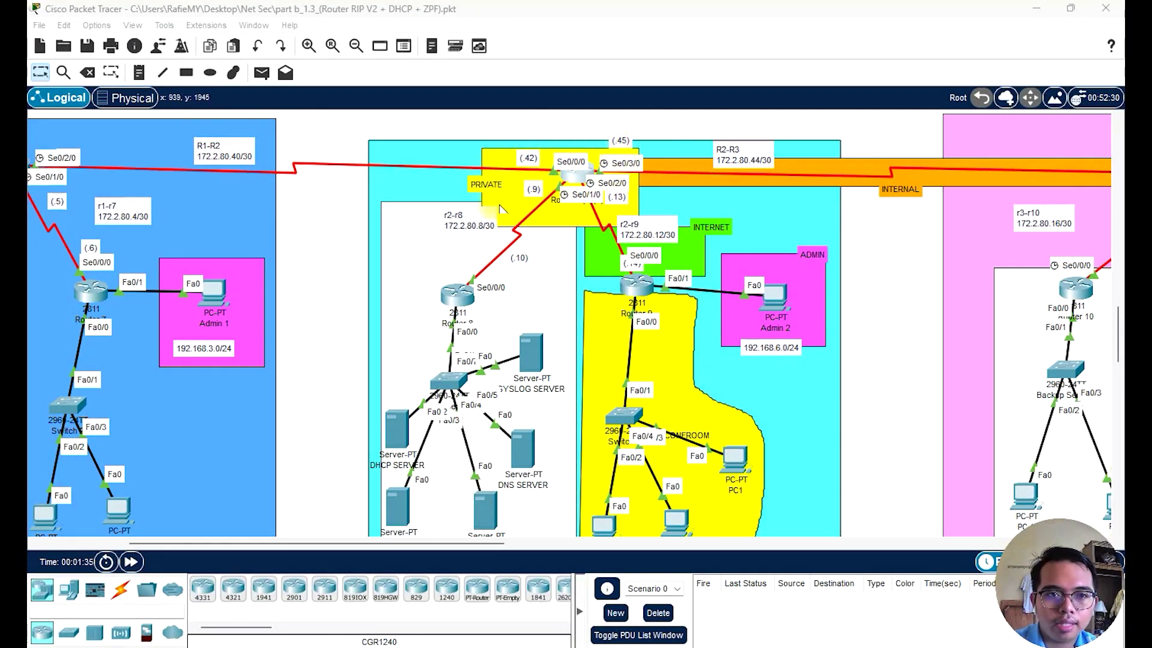
# Open the command line of Router 1(1)(3) in the PRIVATE zone, move its window beside the servers, and enter privileged mode with en
pyautogui.click(570, 179)
pyautogui.moveTo(423, 64); pyautogui.dragTo(688, 124)
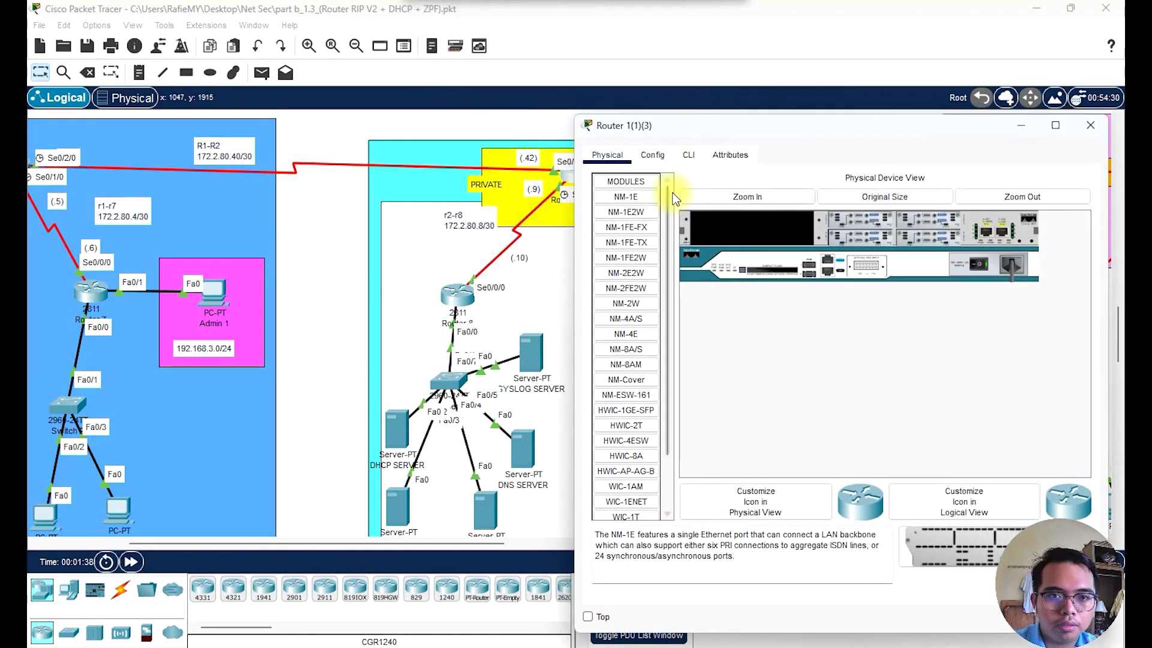
pyautogui.click(689, 155)
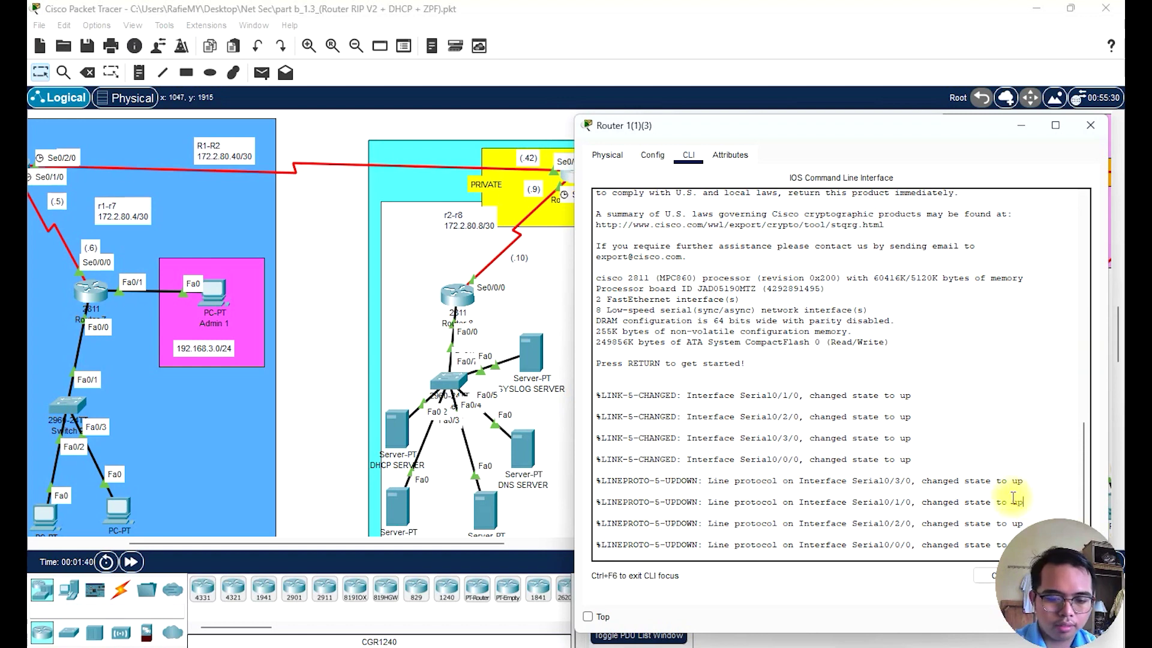
pyautogui.press('Return')
pyautogui.write('en')
pyautogui.press('Return')
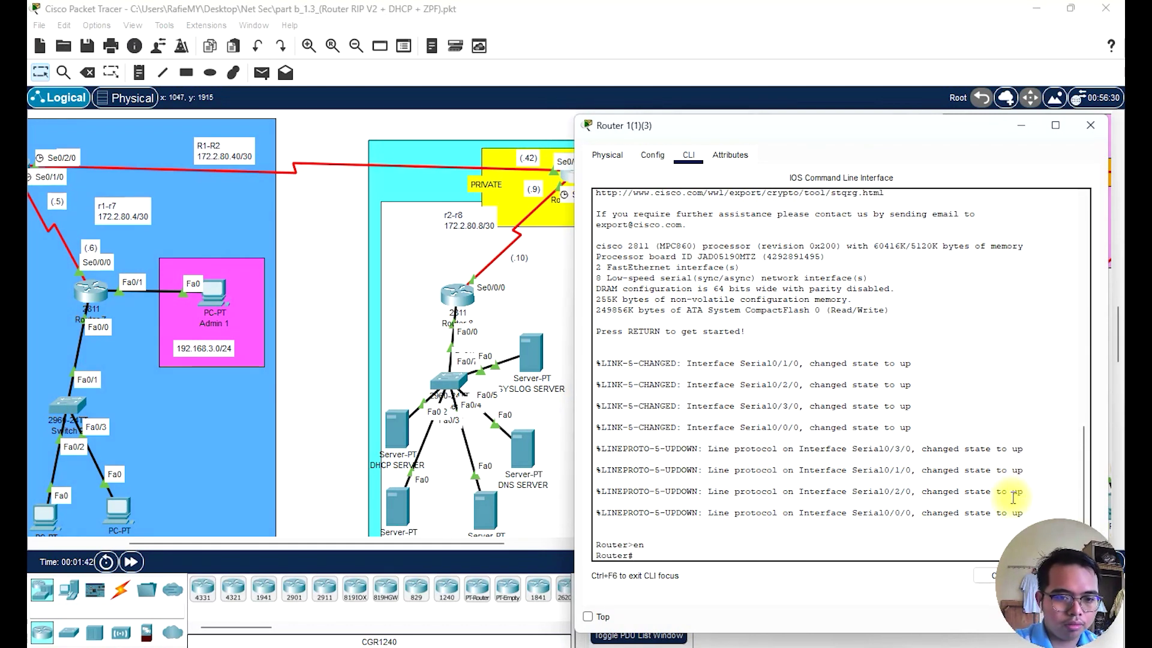
# Enter global configuration mode with conf t and list the router's security zones with do sh zone security
pyautogui.write('conf t')
pyautogui.press('Return')
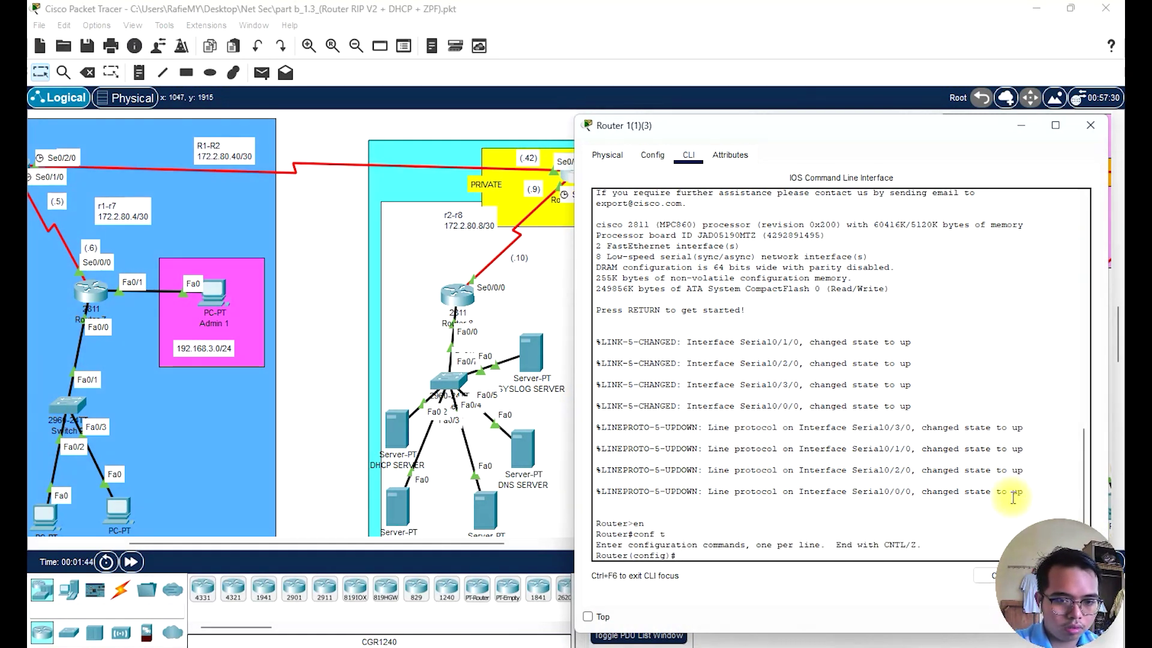
pyautogui.write('do sh zone se')
pyautogui.press('Tab')
pyautogui.write('curity')
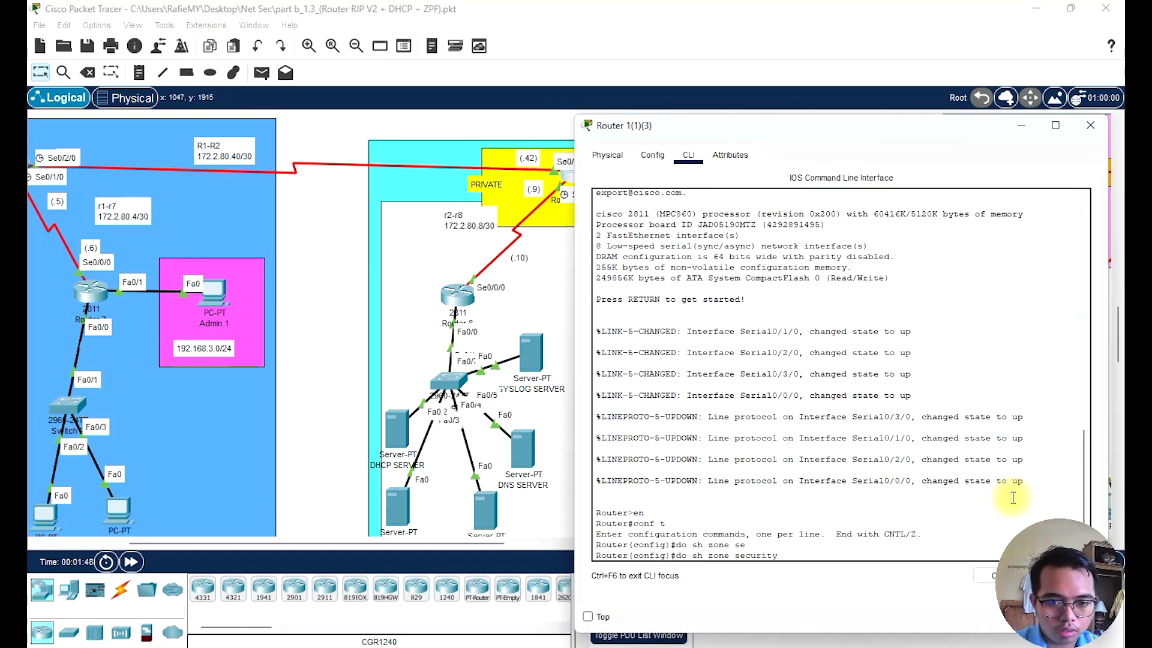
pyautogui.press('Return')
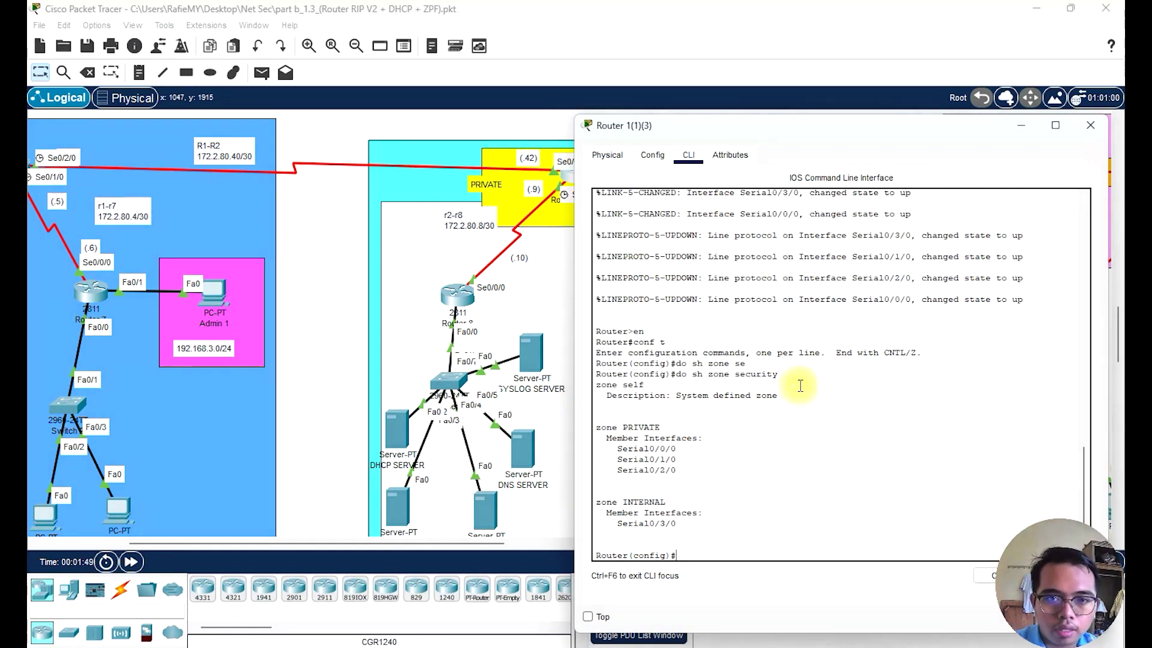
# Compare the PRIVATE and INTERNAL zone member interfaces with the serial links on the topology, and minimise the router's window
pyautogui.moveTo(730, 133); pyautogui.dragTo(203, 95)
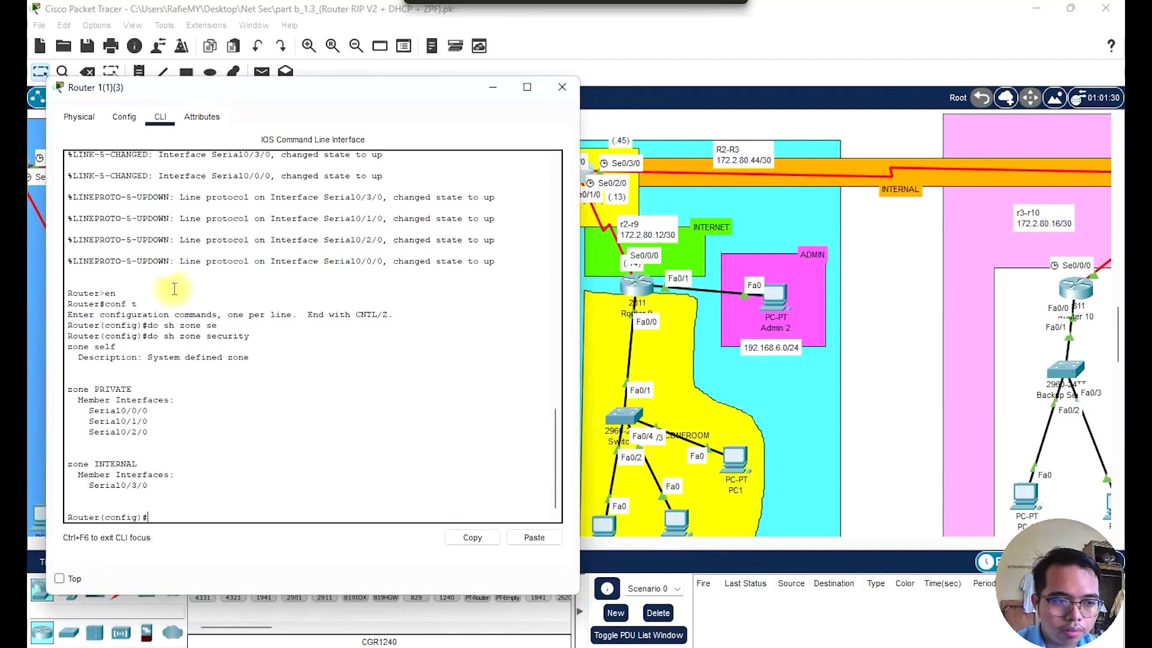
pyautogui.moveTo(307, 96); pyautogui.dragTo(861, 219)
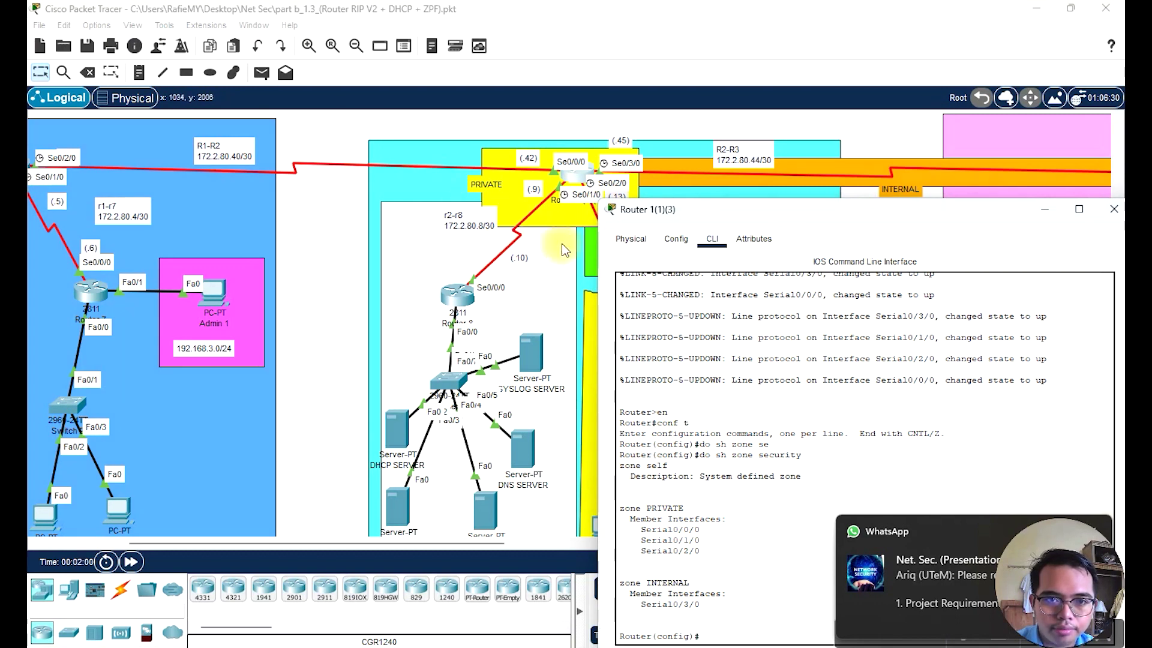
pyautogui.moveTo(729, 209); pyautogui.dragTo(348, 213)
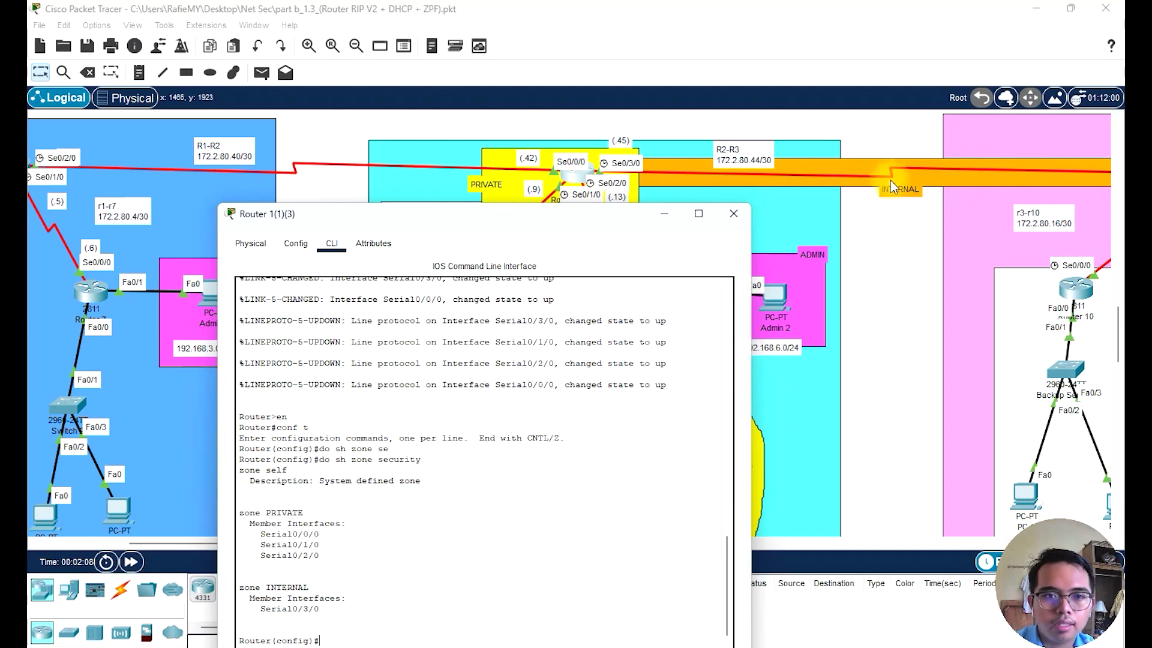
pyautogui.click(664, 214)
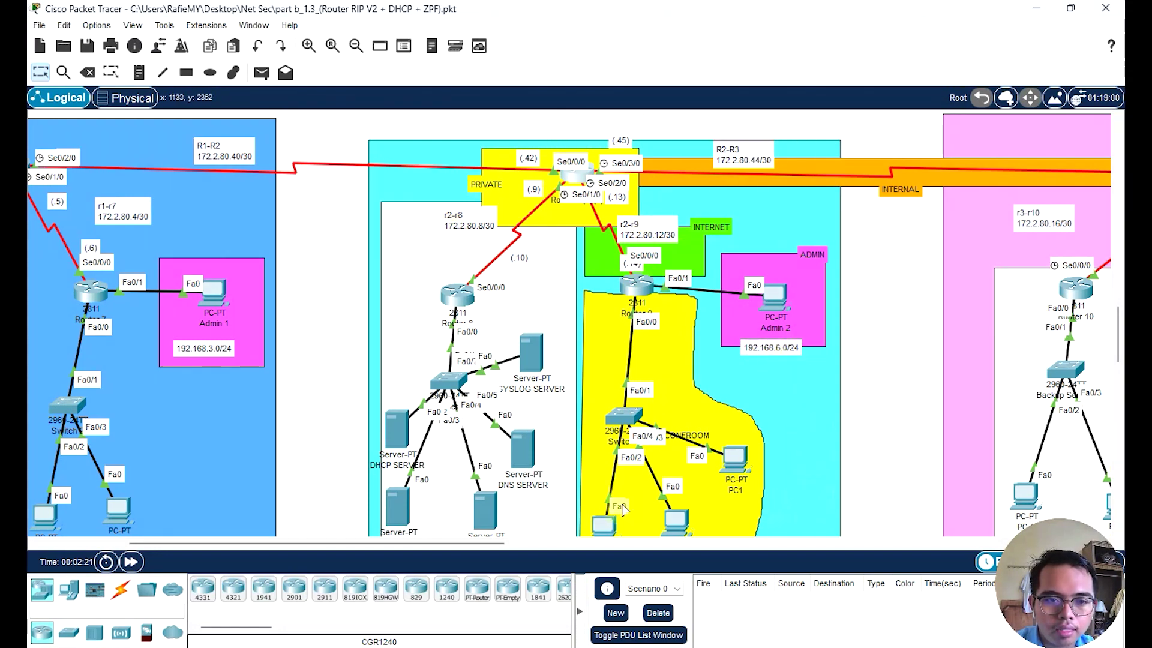
pyautogui.scroll(-4, 513, 397)
pyautogui.scroll(3, 507, 387)
pyautogui.scroll(1, 502, 375)
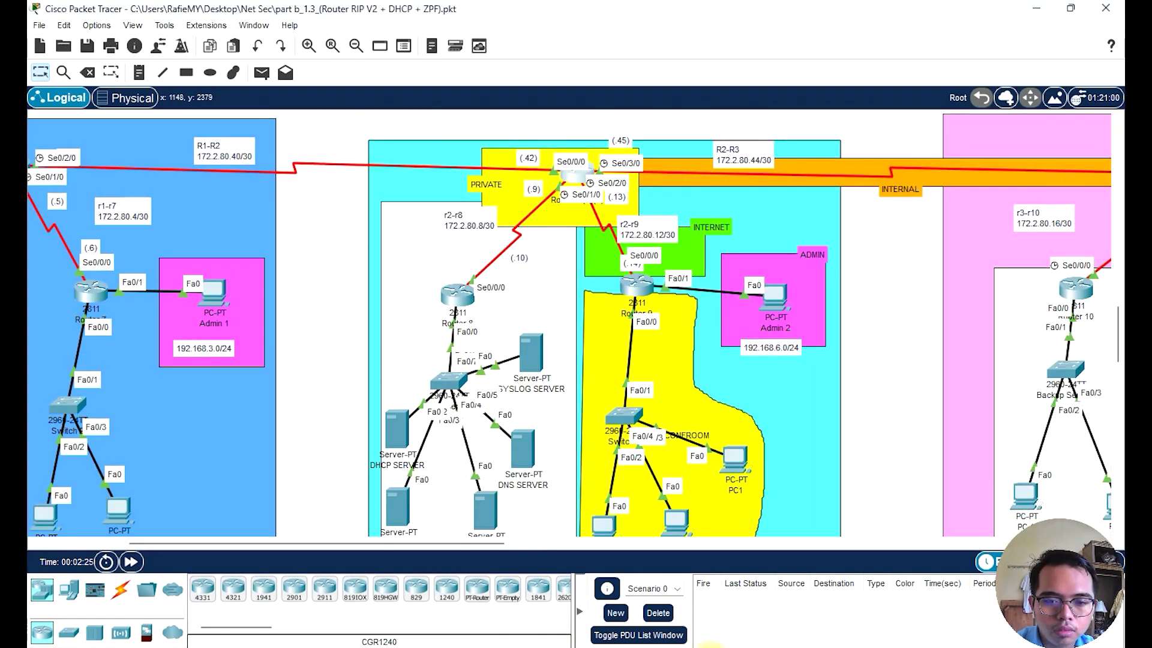
# Reopen Router 1(1)(3)'s command line, add an empty prompt, and move the window clear of the PRIVATE zone
pyautogui.click(567, 177)
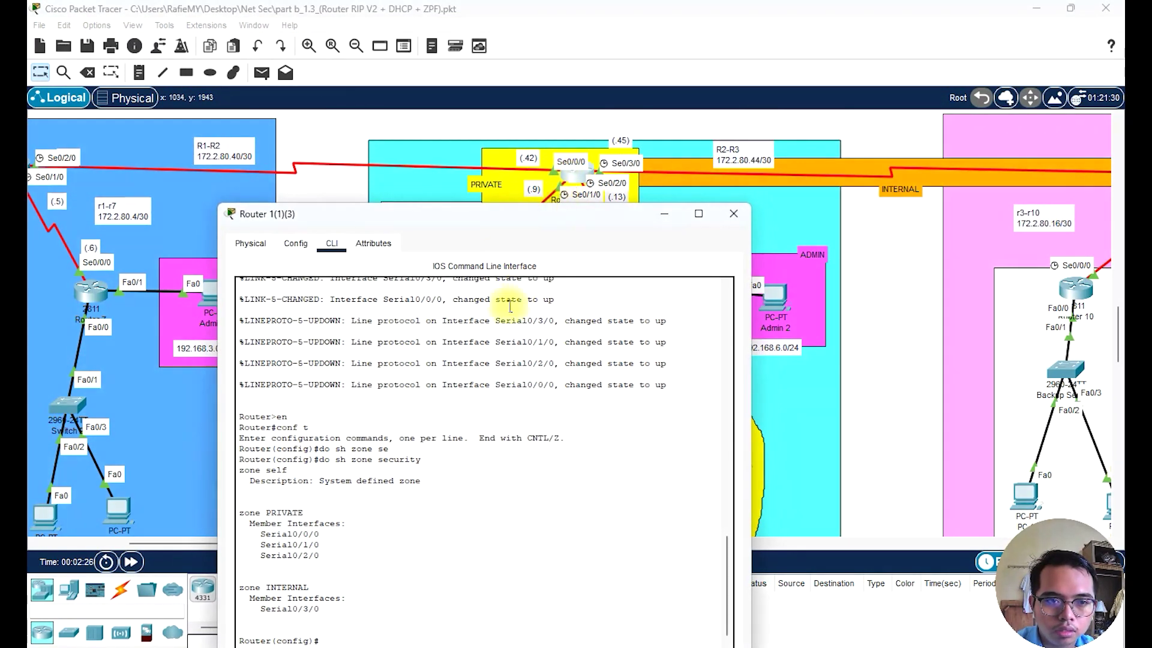
pyautogui.moveTo(497, 223); pyautogui.dragTo(769, 158)
pyautogui.click(613, 574)
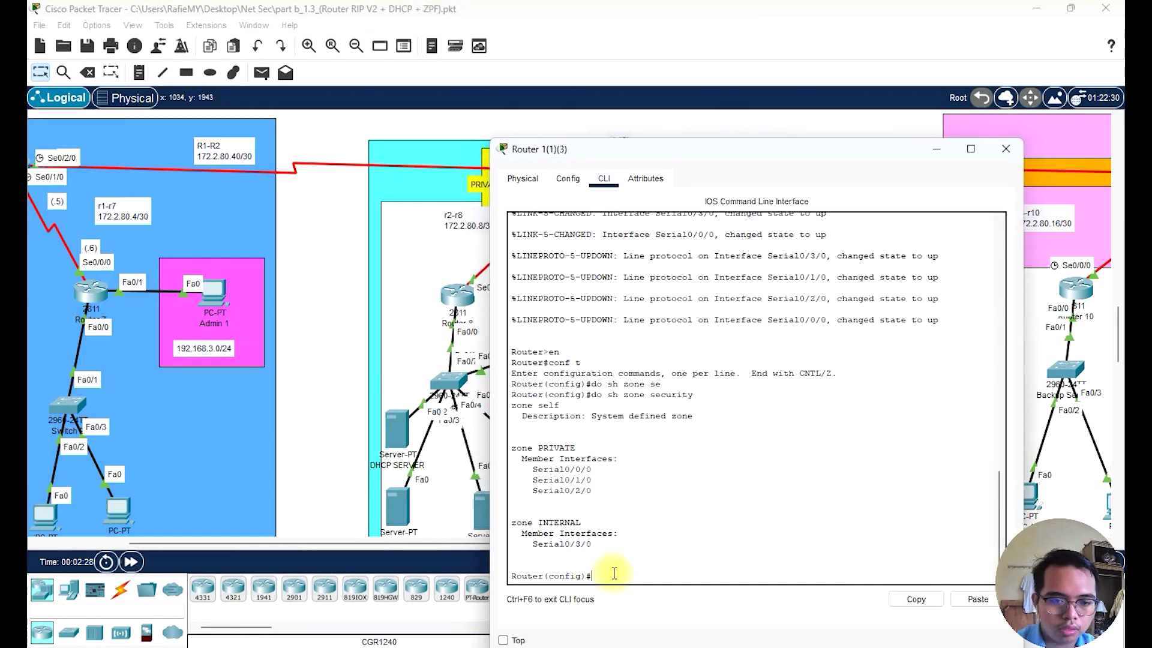
pyautogui.press('Return')
pyautogui.moveTo(603, 155); pyautogui.dragTo(856, 126)
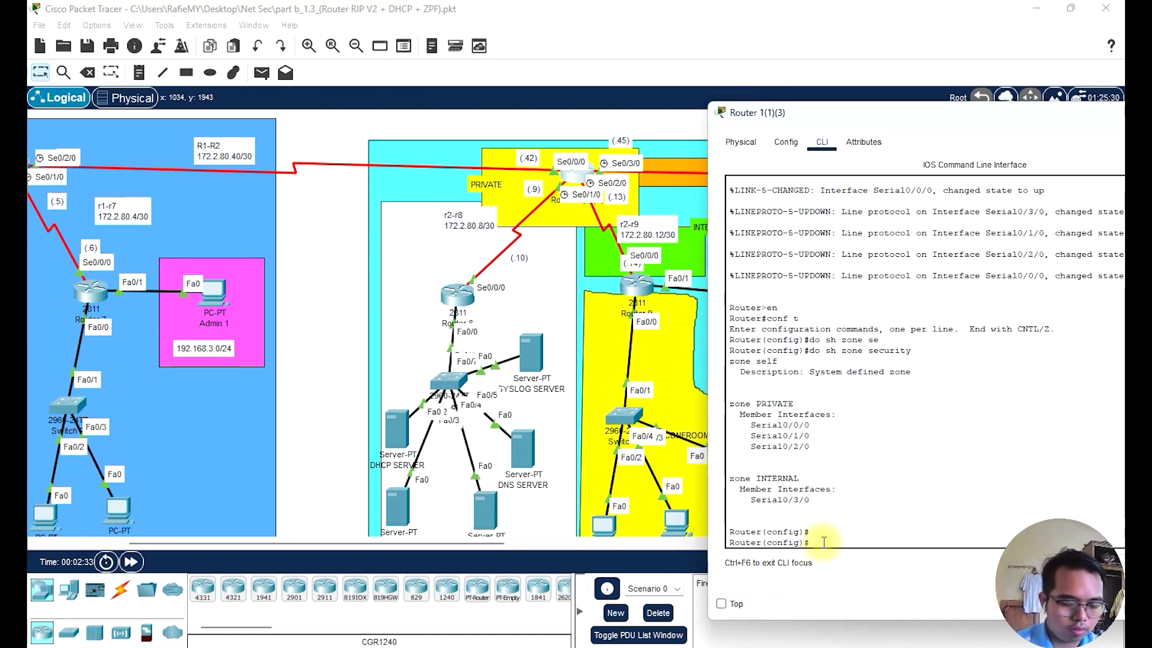
# List the router's zone pairs with do sh zone-pair security
pyautogui.write('do s')
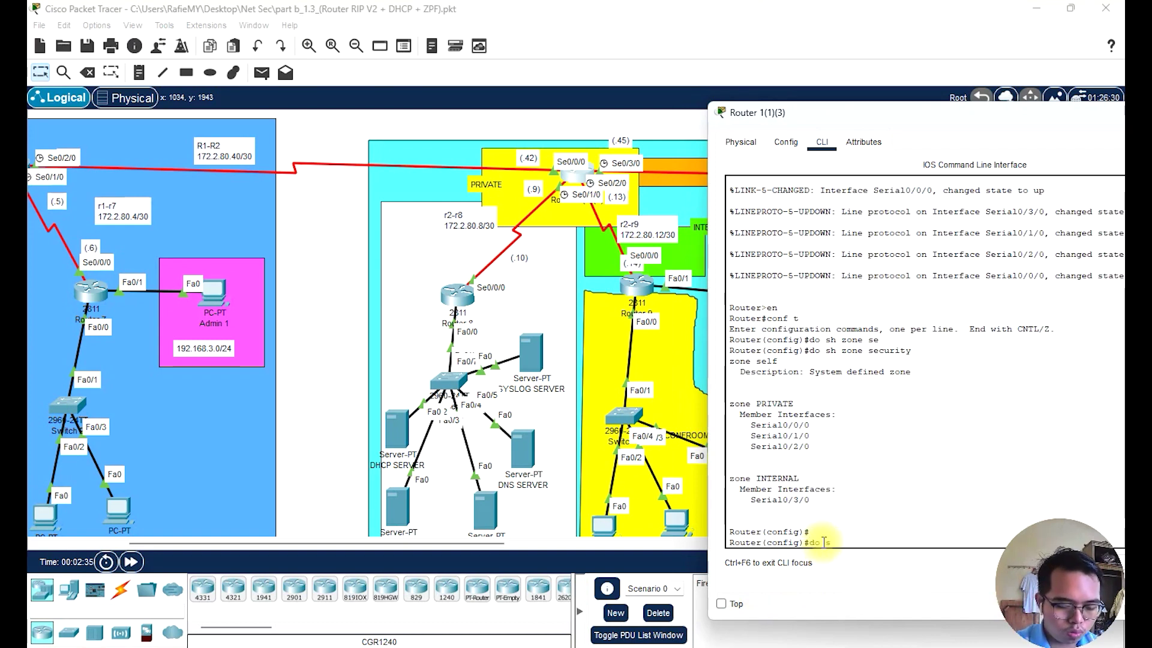
pyautogui.write('h zone')
pyautogui.press('Tab')
pyautogui.write('-pair securi')
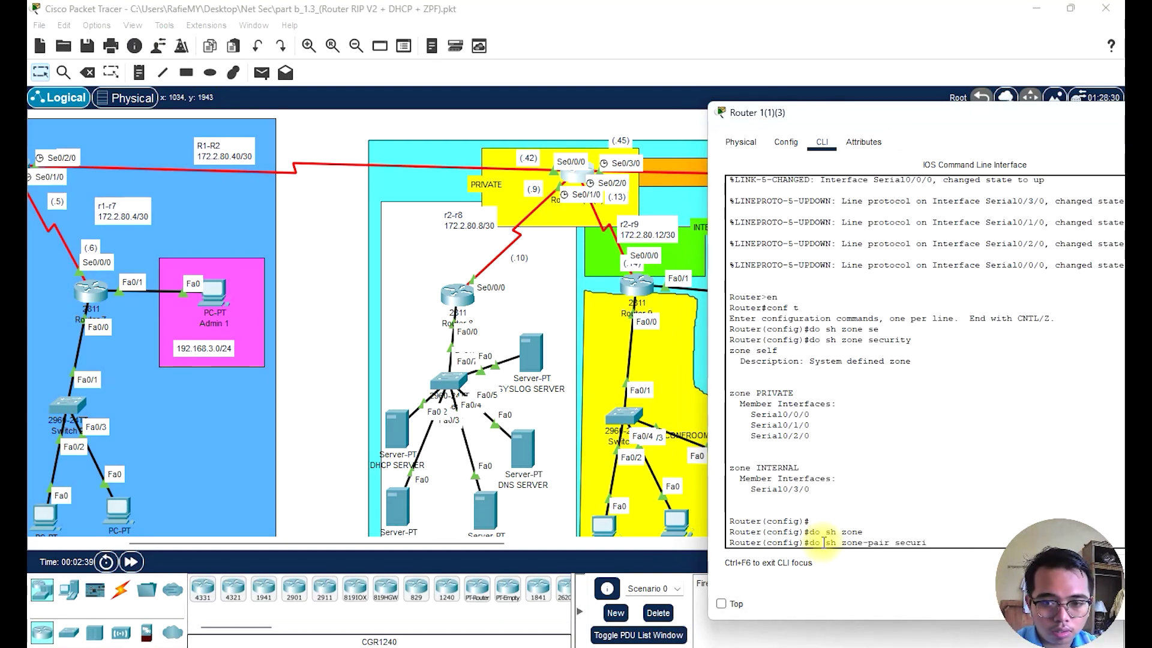
pyautogui.write('ty')
pyautogui.press('Return')
# Compare the PRIVATE_TO_INTERNAL and INTERNAL_TO_PRIVATE zone pairs with the labelled zones on the topology
pyautogui.moveTo(834, 133); pyautogui.dragTo(803, 152)
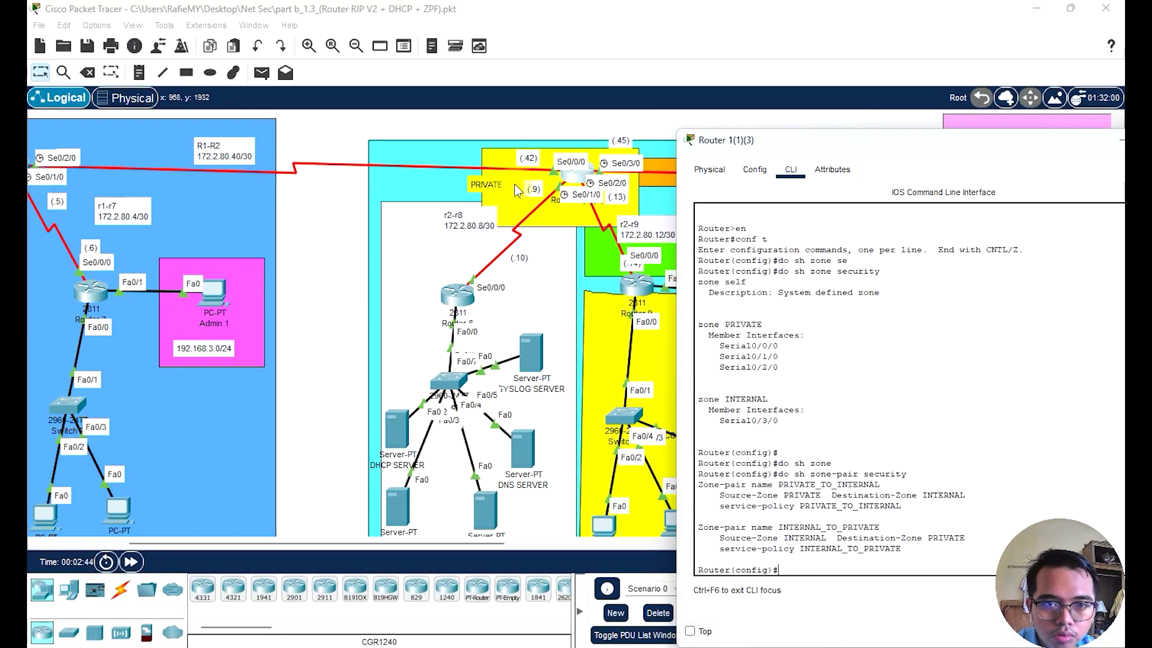
pyautogui.moveTo(720, 140); pyautogui.dragTo(692, 222)
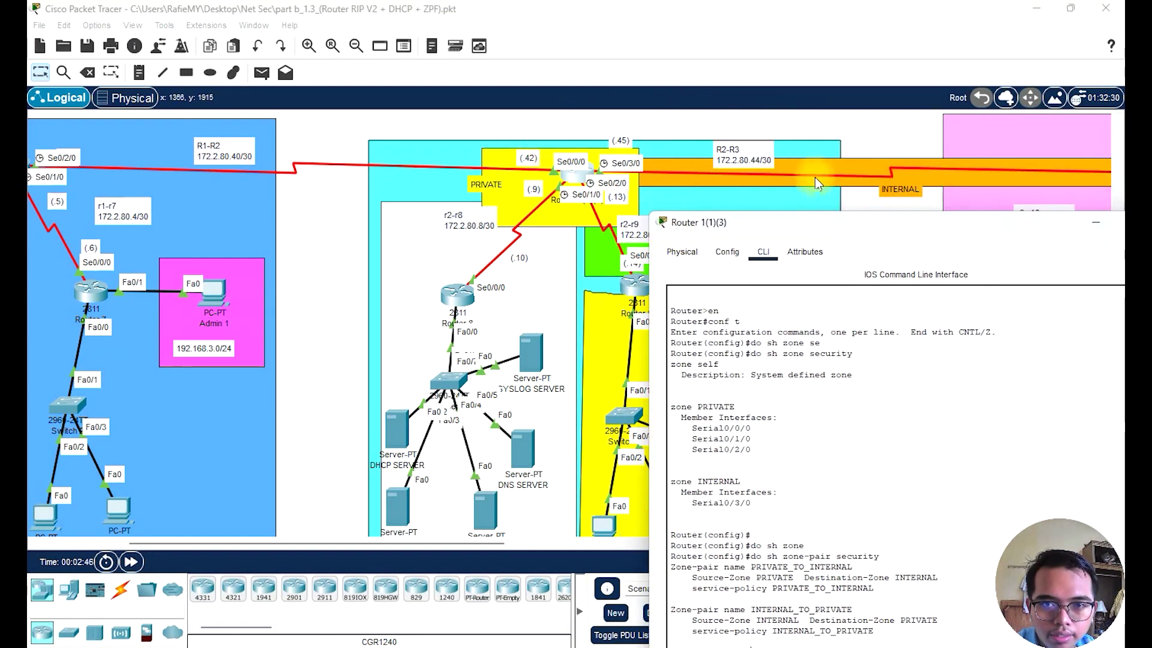
pyautogui.moveTo(806, 222); pyautogui.dragTo(805, 154)
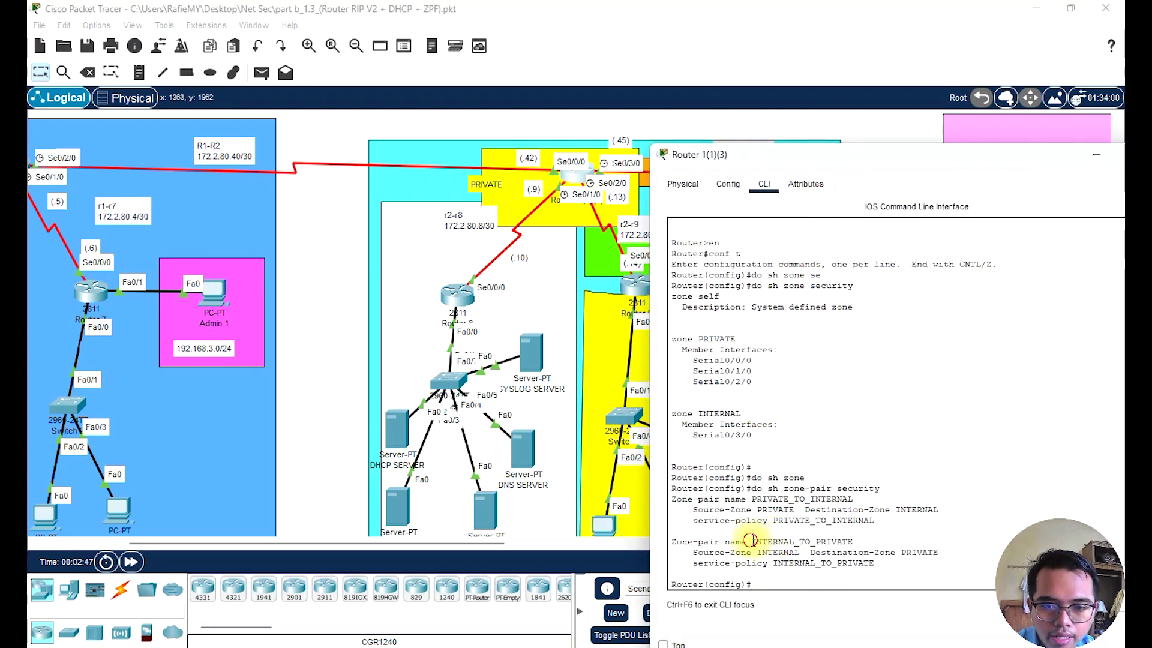
pyautogui.doubleClick(752, 541)
pyautogui.moveTo(817, 154); pyautogui.dragTo(548, 125)
pyautogui.click(527, 543)
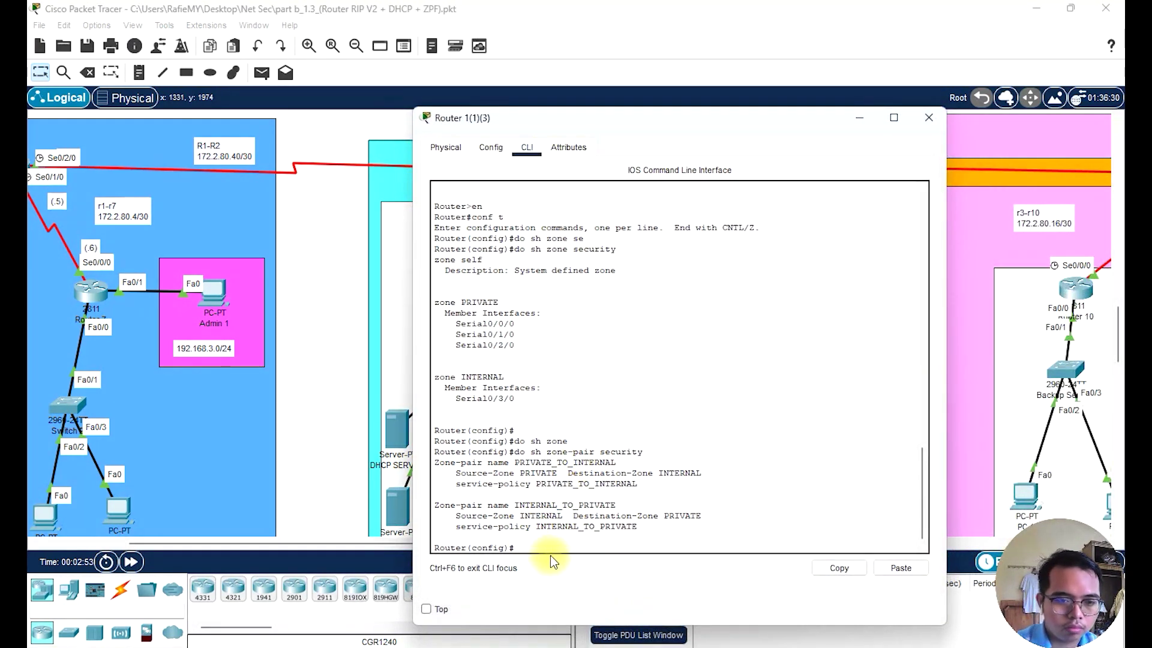
# Display the inspection policies of the zone pairs with do sh policy-map type inspect zone-pair sessions
pyautogui.press('Return')
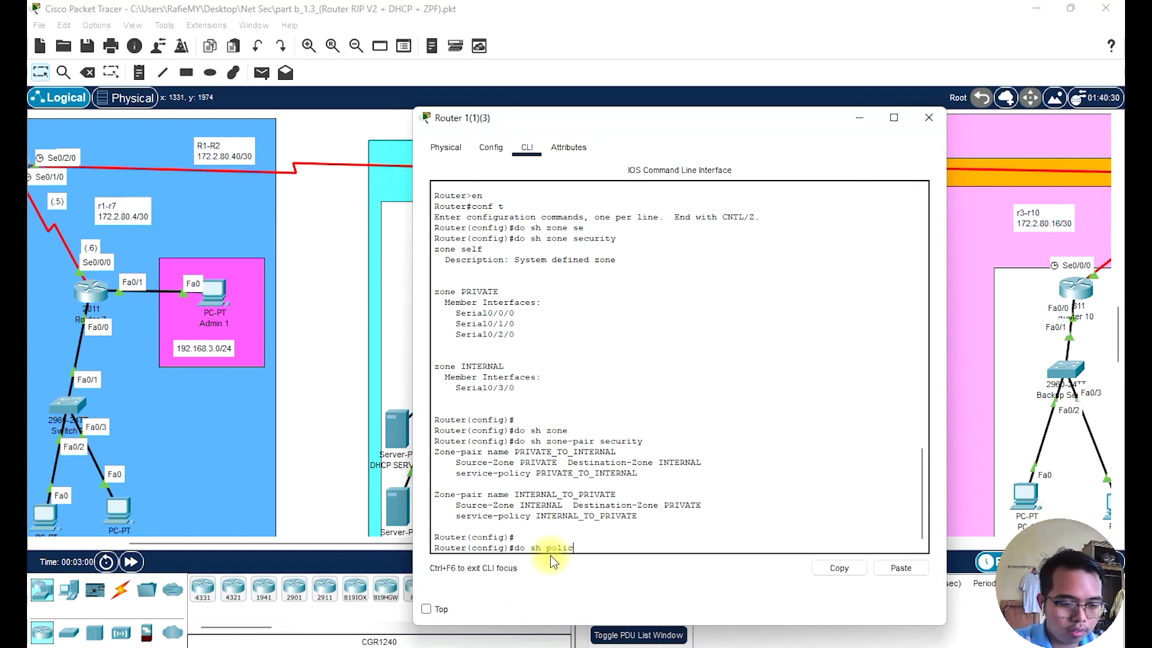
pyautogui.write('map type in')
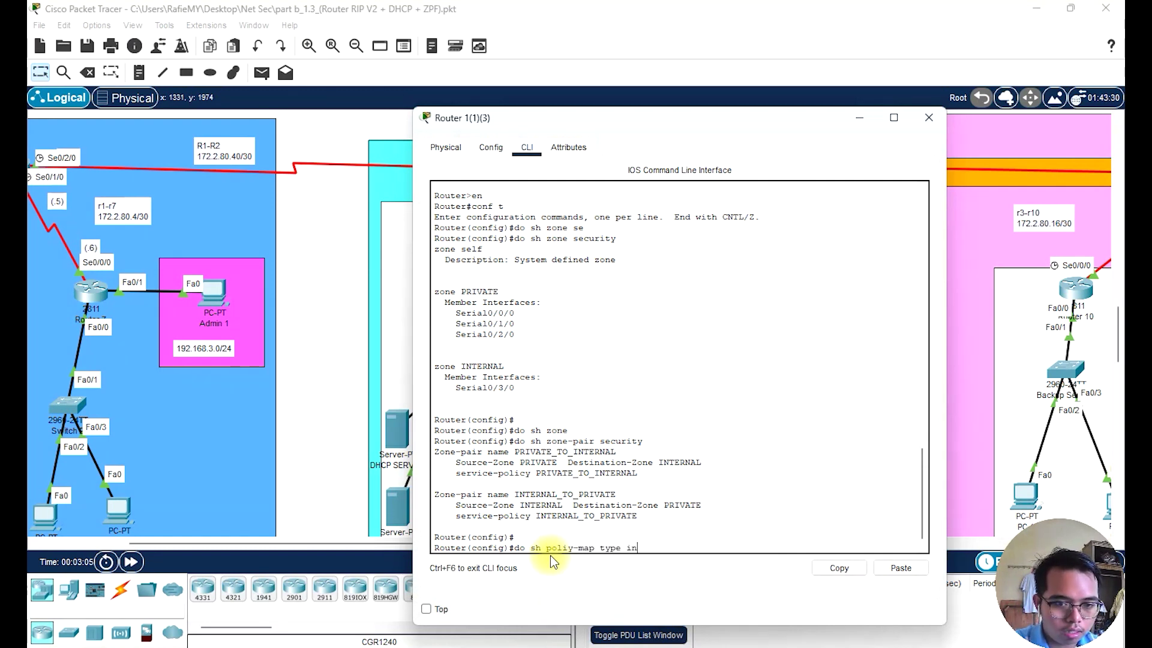
pyautogui.press('Tab')
pyautogui.write('spect zon')
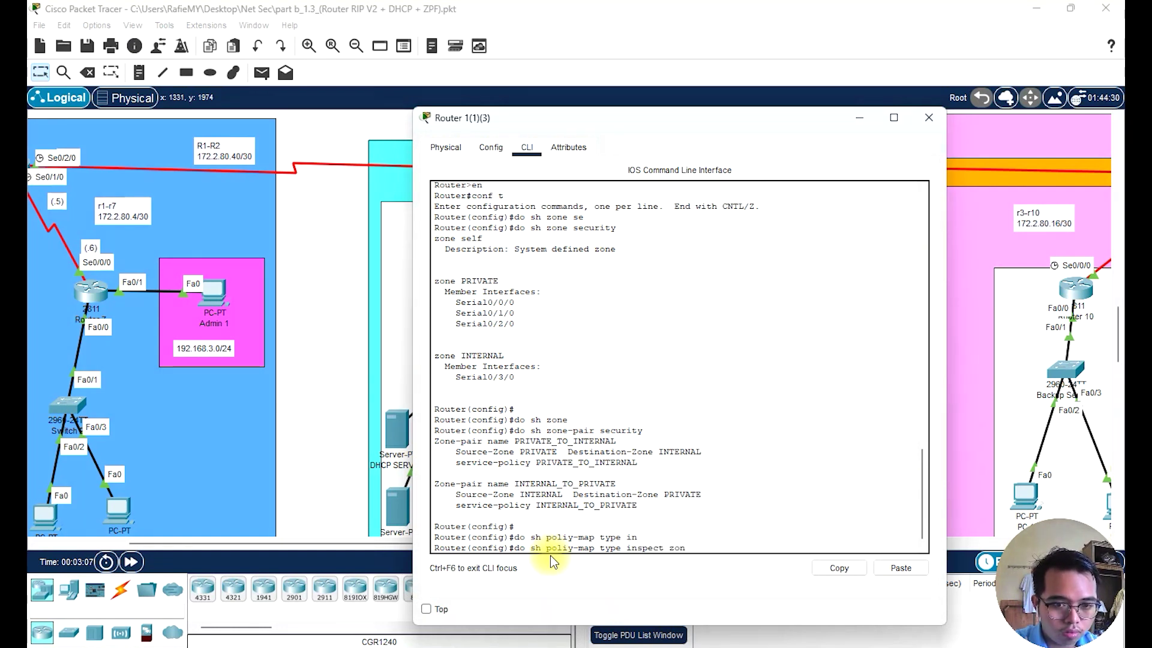
pyautogui.write('e-p')
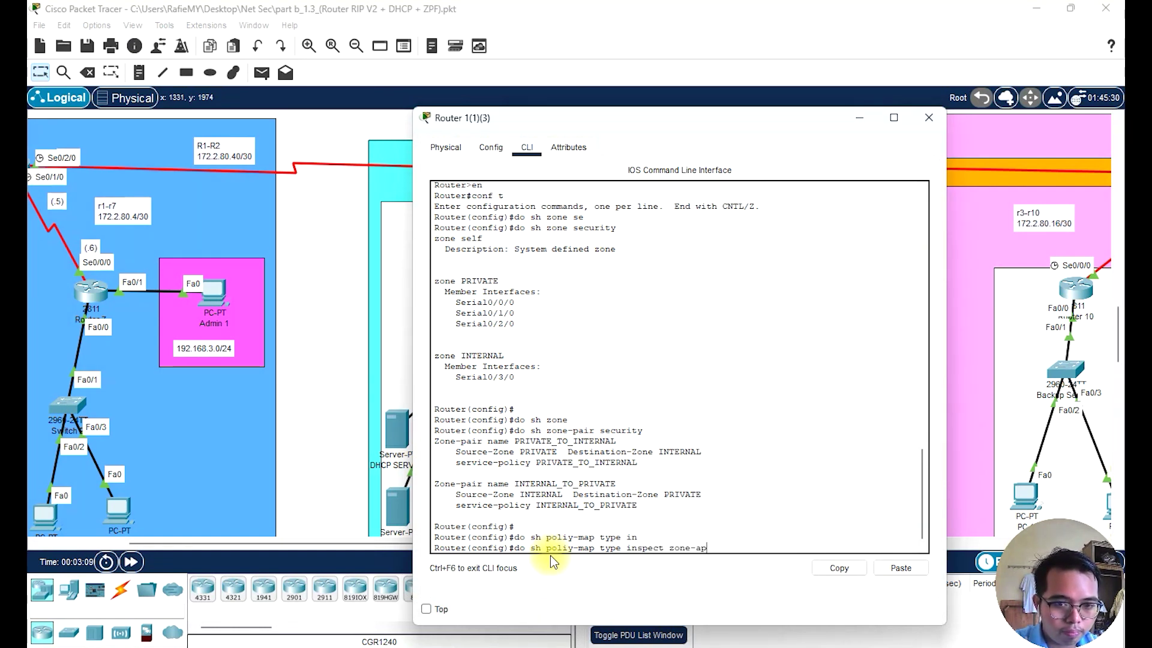
pyautogui.write('air sessio')
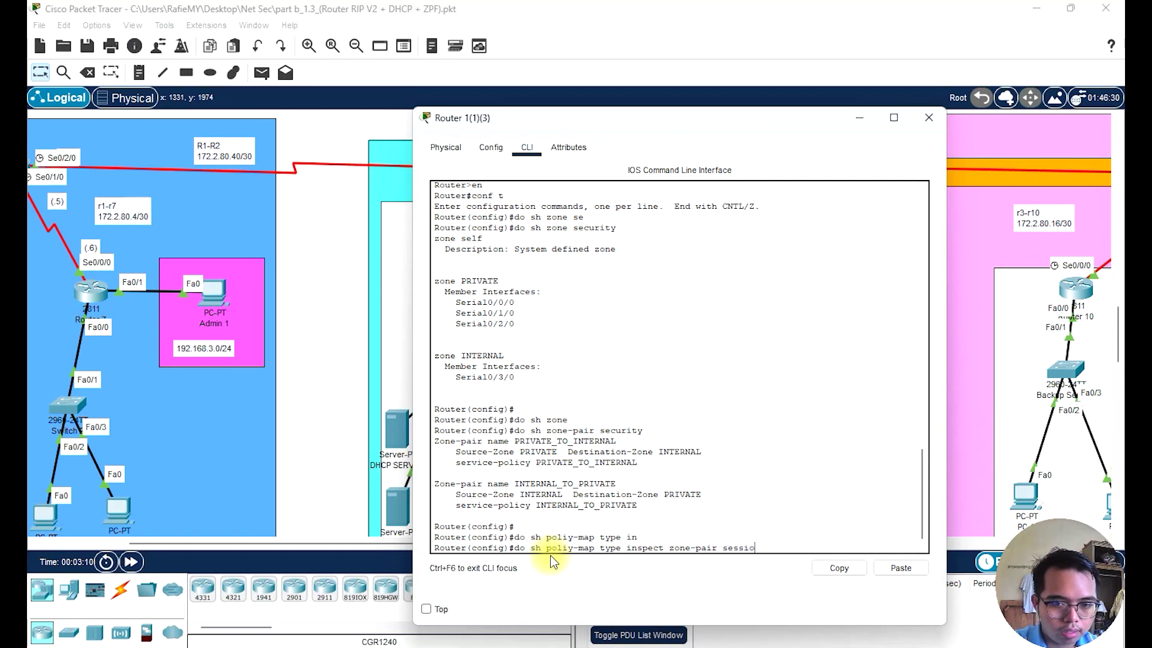
pyautogui.write('ns')
pyautogui.press('Return')
pyautogui.press('Up')
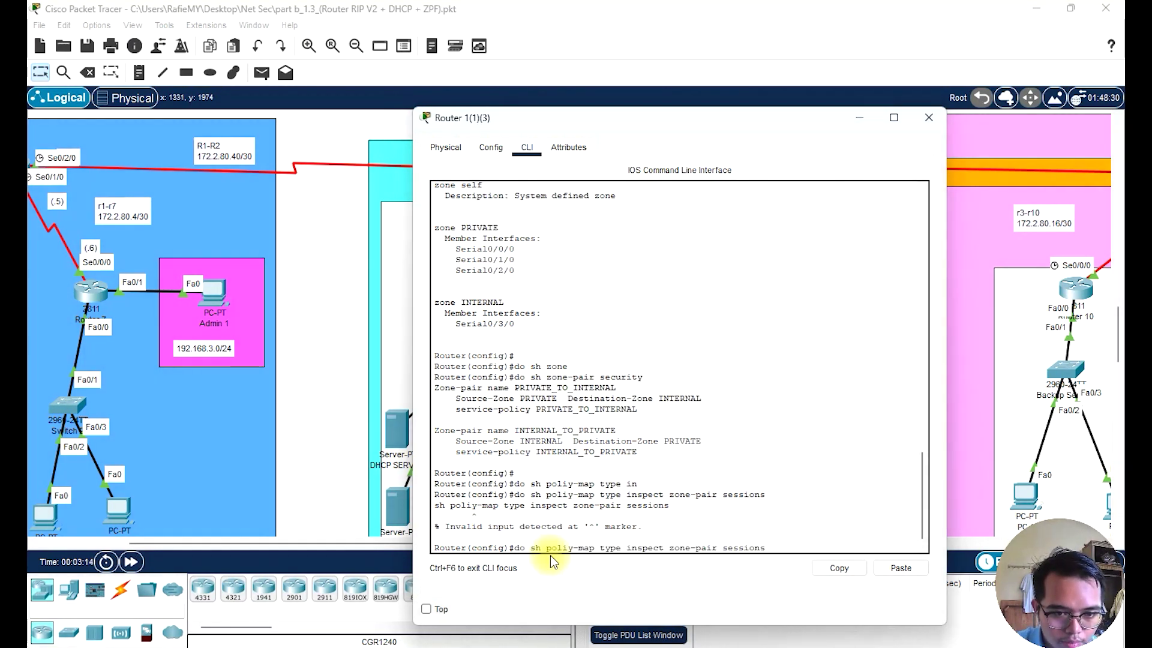
pyautogui.write('c')
pyautogui.press('Return')
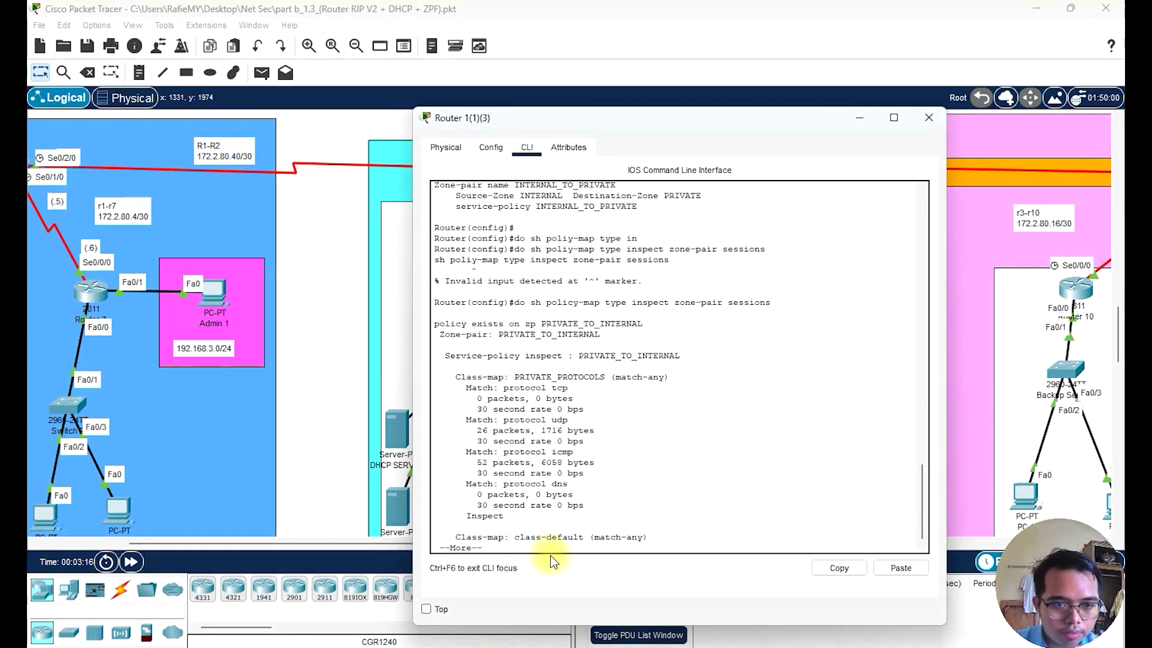
# Examine the protocols matched by the PRIVATE_PROTOCOLS class map in the PRIVATE_TO_INTERNAL policy, with the router visible beside the output
pyautogui.moveTo(551, 123); pyautogui.dragTo(826, 144)
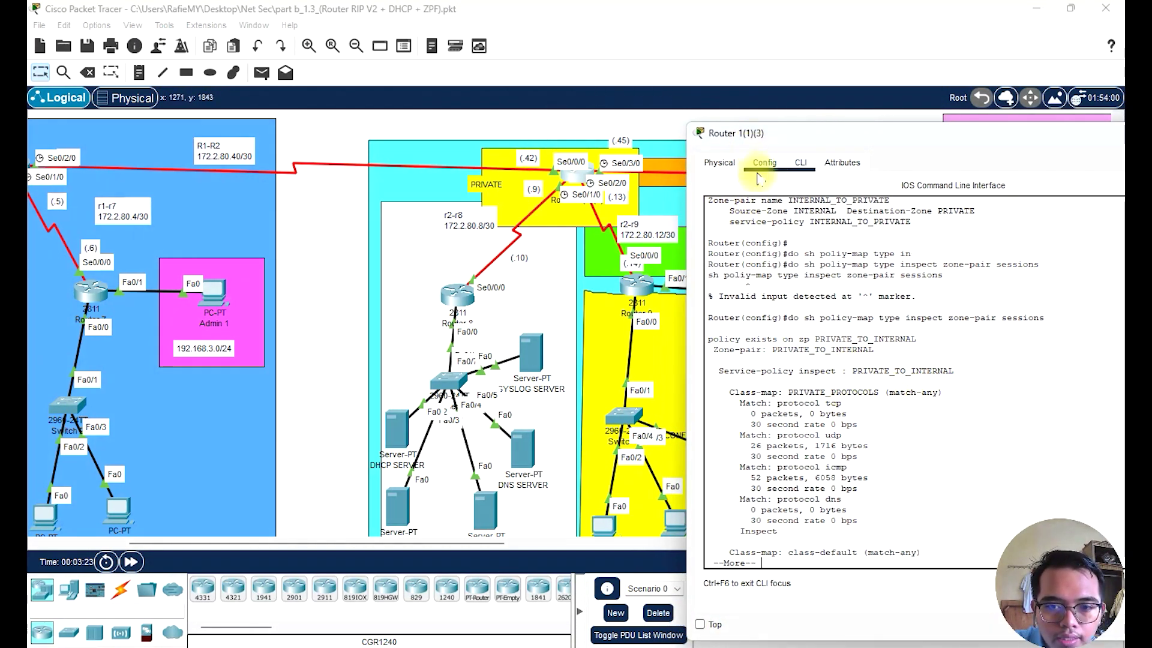
pyautogui.moveTo(742, 406); pyautogui.dragTo(792, 534)
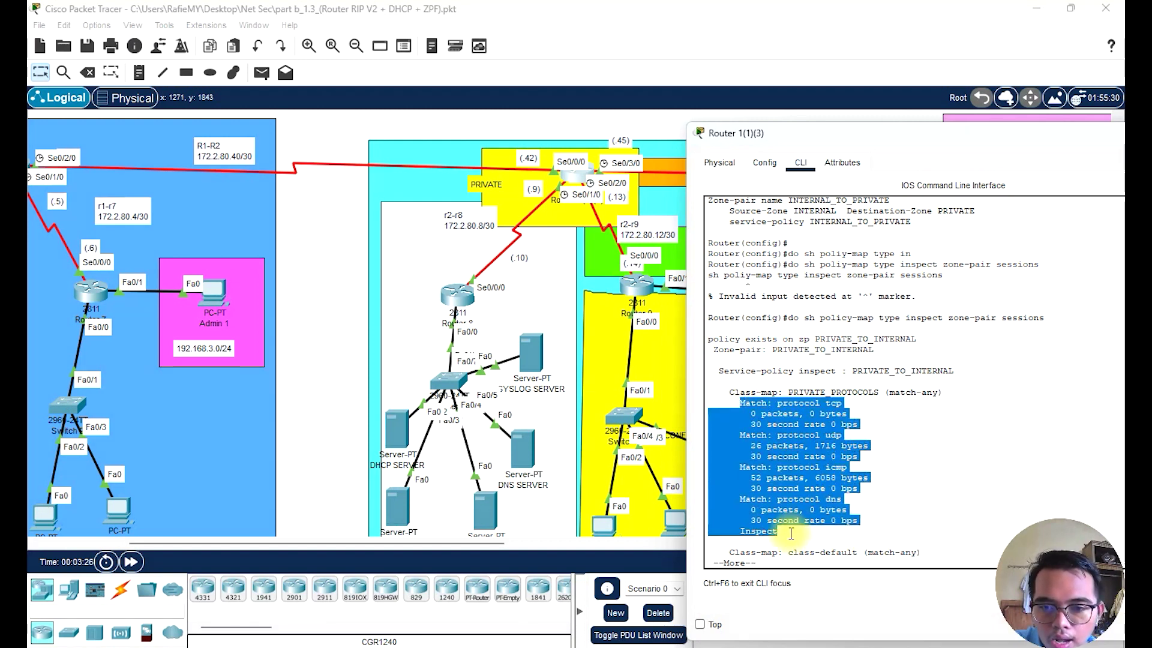
pyautogui.click(867, 414)
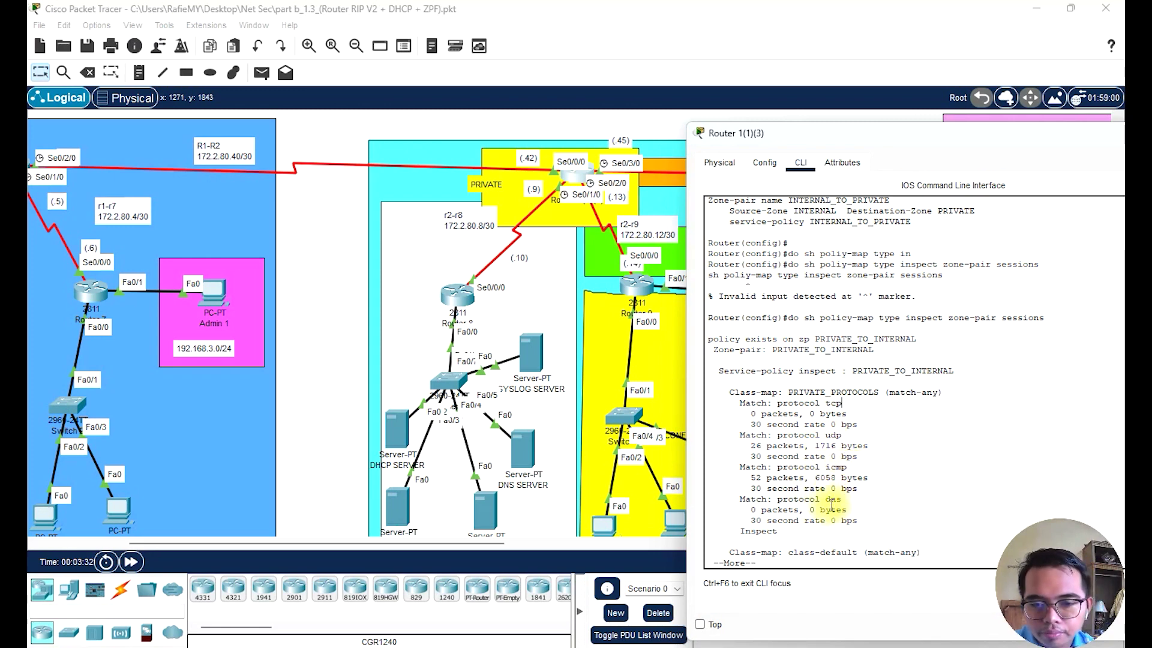
pyautogui.moveTo(861, 522); pyautogui.dragTo(709, 403)
pyautogui.click(861, 482)
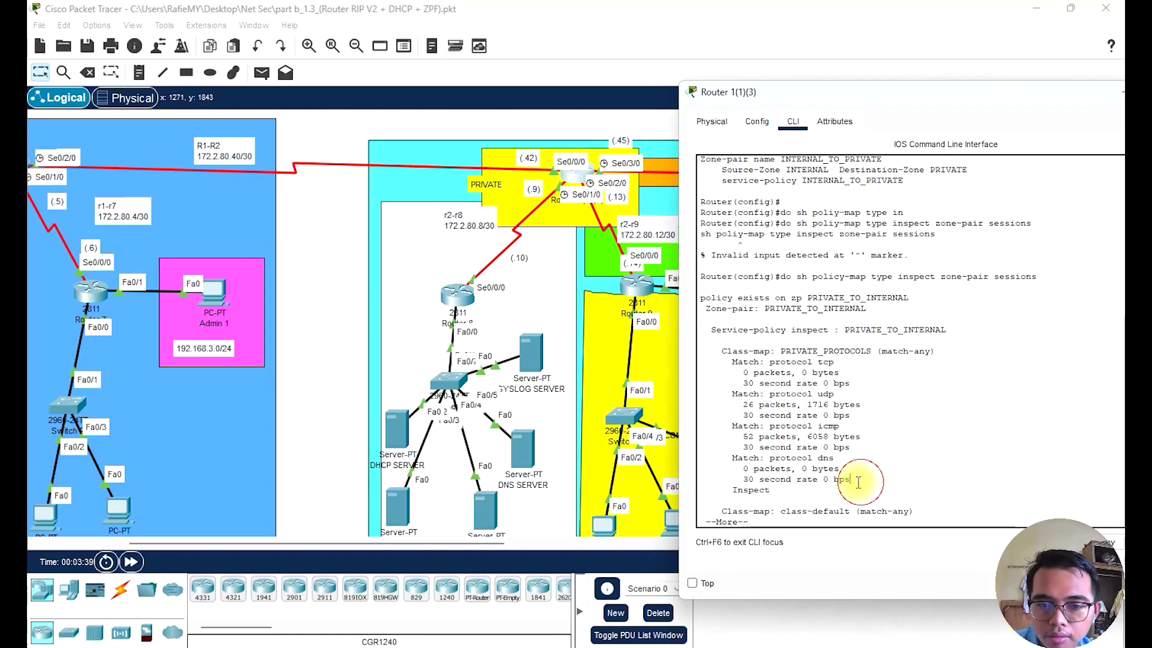
pyautogui.moveTo(770, 491); pyautogui.dragTo(709, 363)
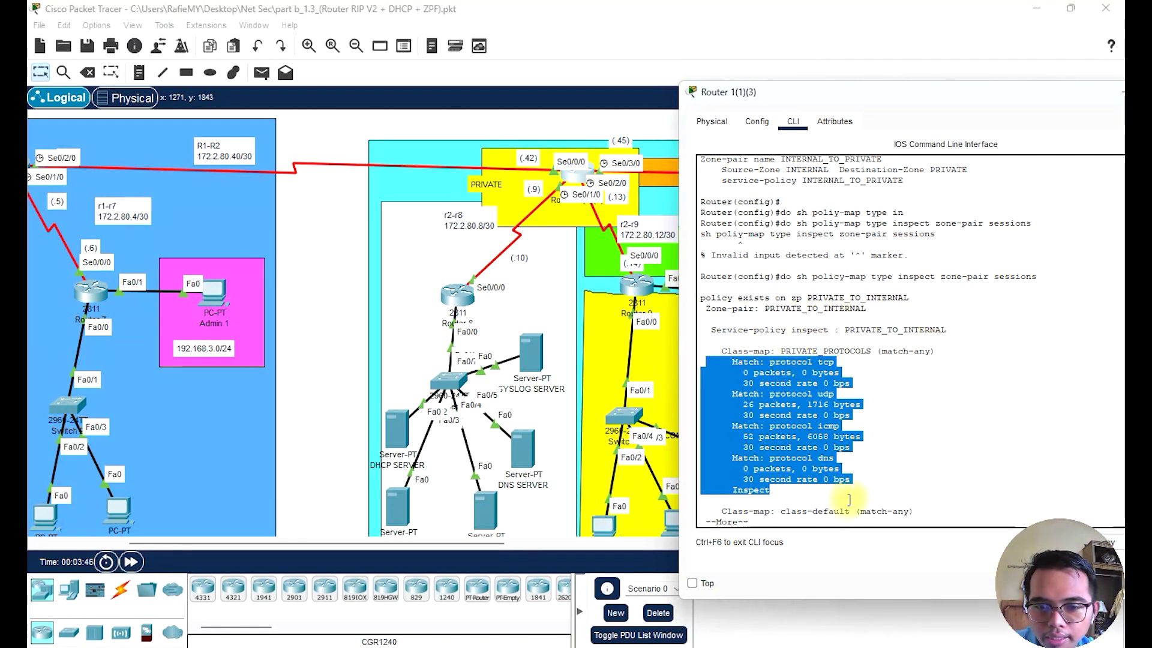
# Page through the INTERNAL_TO_PRIVATE policy section to the end of the output
pyautogui.click(773, 515)
pyautogui.press('space')
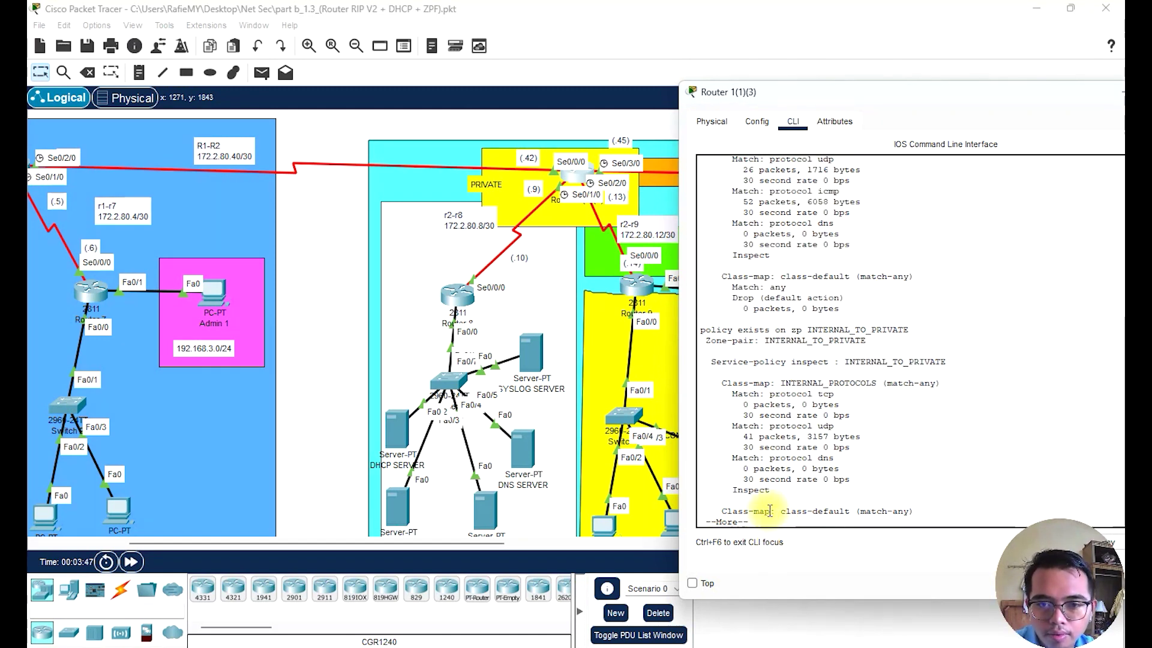
pyautogui.press('space')
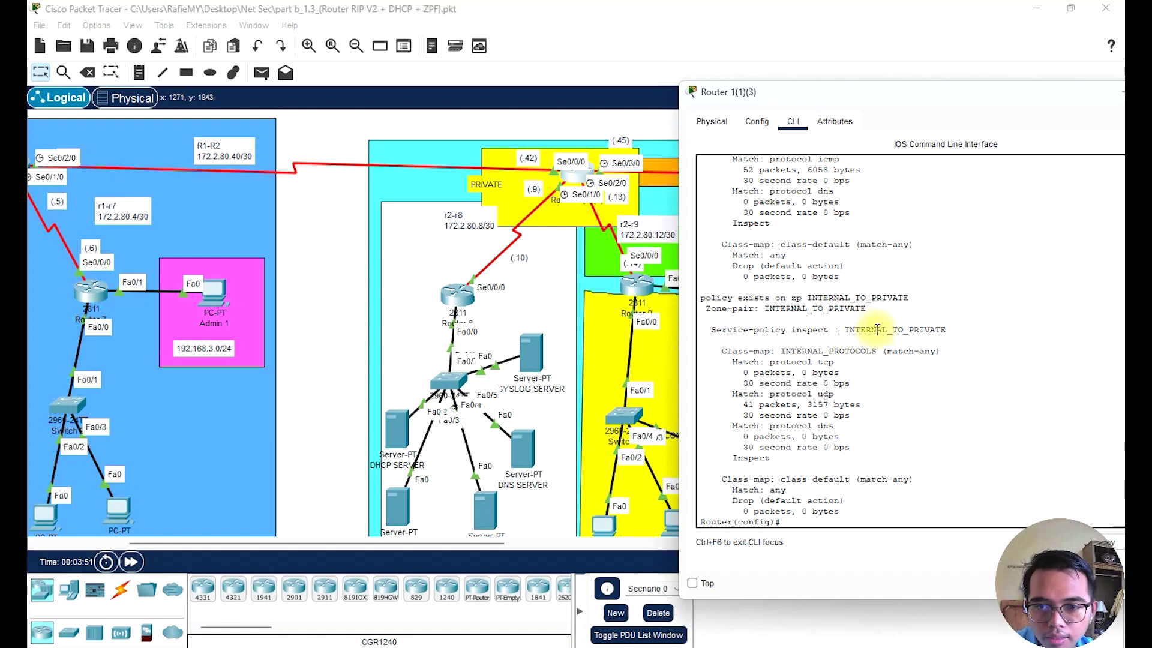
# Relate the INTERNAL_TO_PRIVATE policy to the INTERNAL link on the topology and examine the protocols in its INTERNAL_PROTOCOLS class map
pyautogui.moveTo(875, 97); pyautogui.dragTo(863, 283)
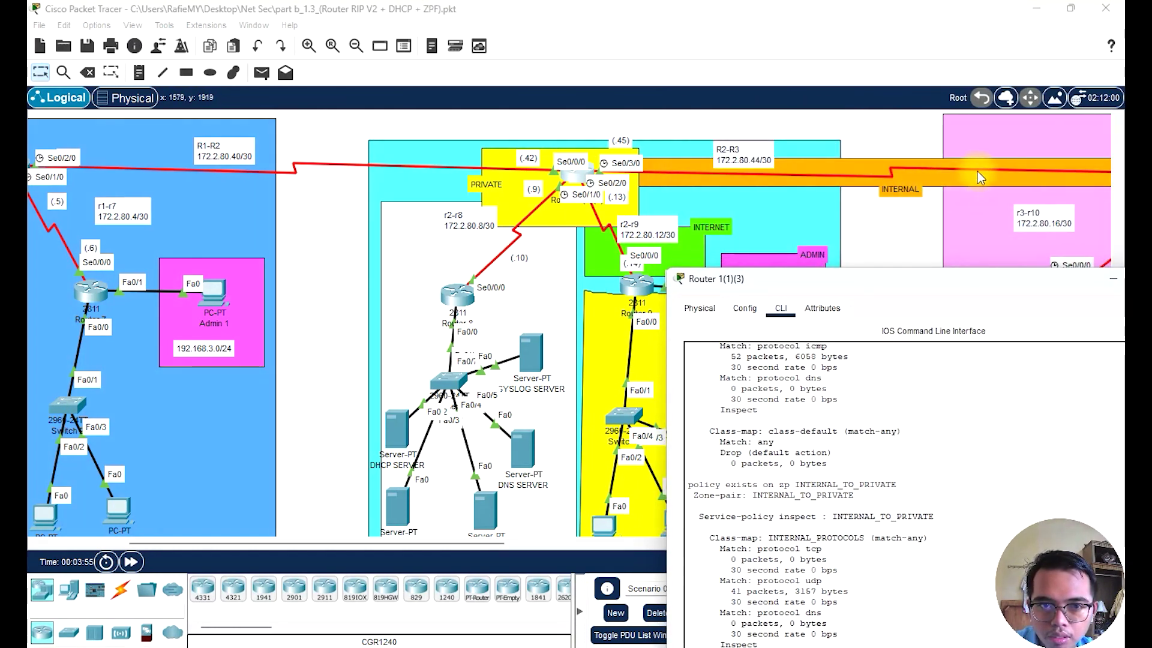
pyautogui.moveTo(807, 279); pyautogui.dragTo(809, 121)
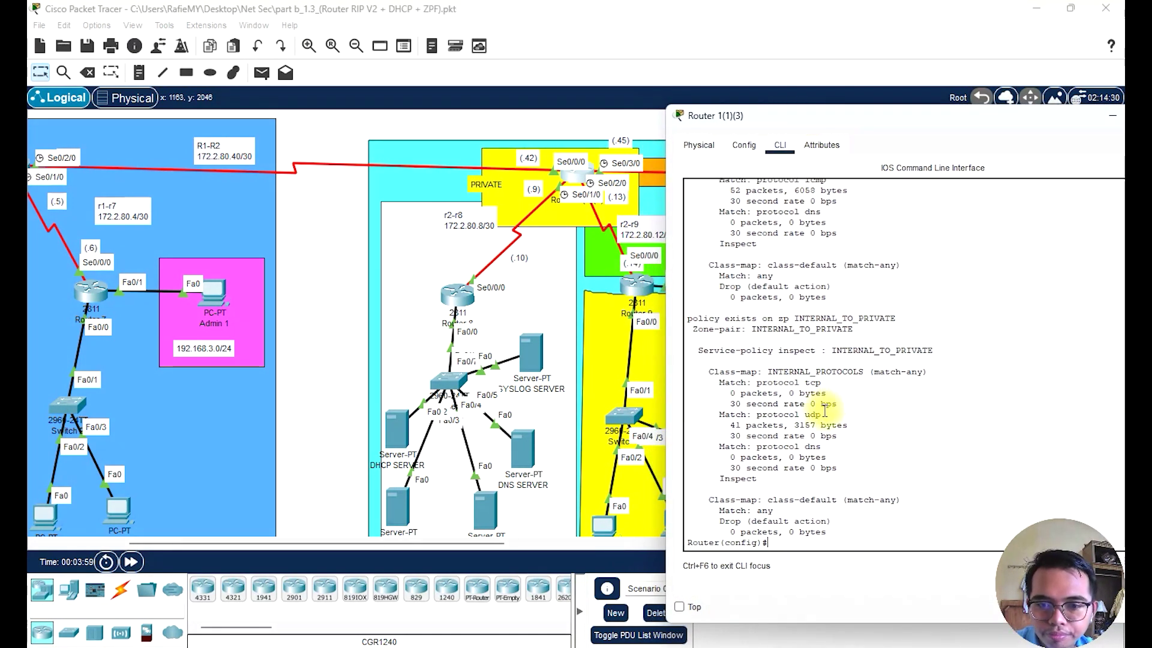
pyautogui.doubleClick(812, 382)
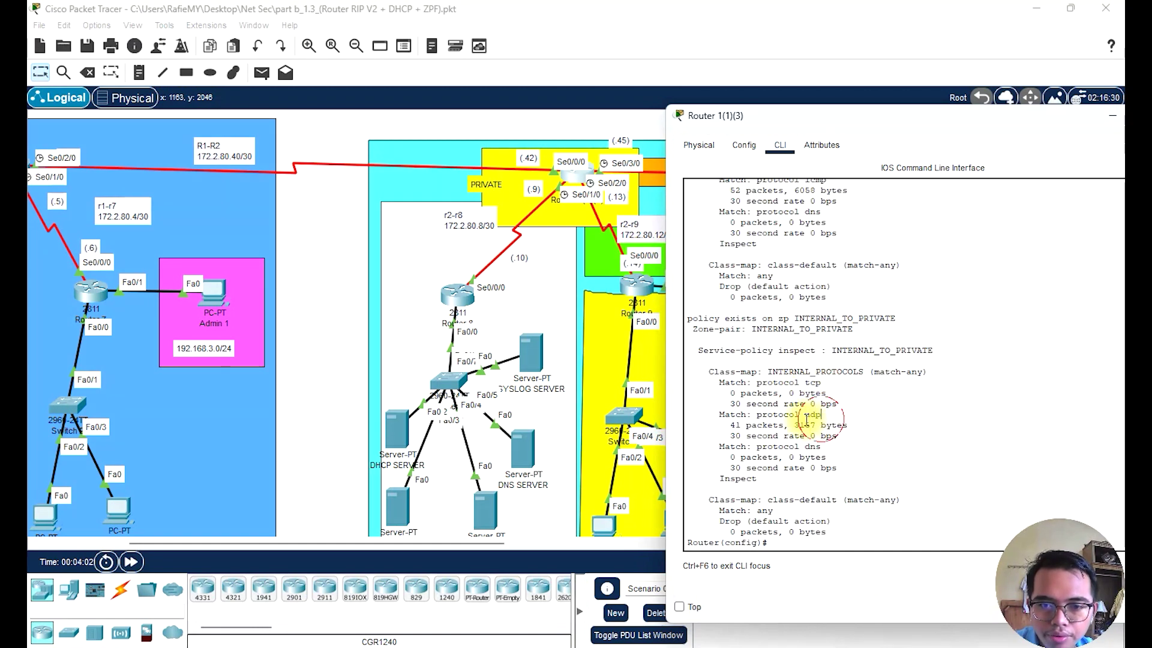
pyautogui.doubleClick(812, 446)
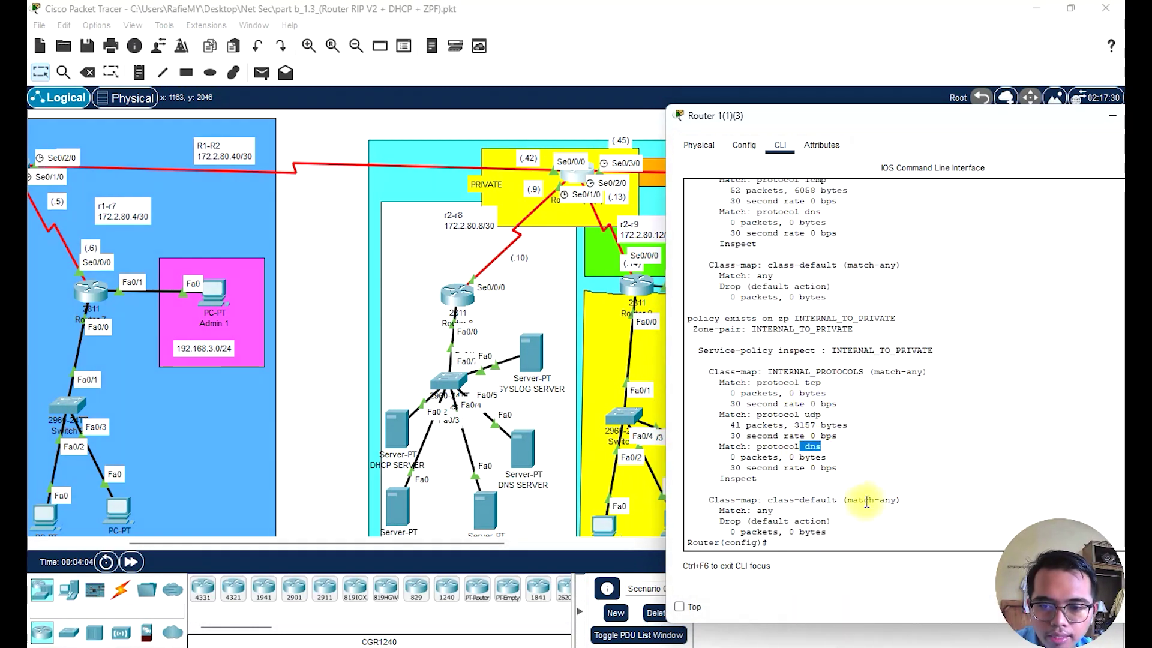
# Examine the Inspect action of the INTERNAL_PROTOCOLS class map and minimize the router window to uncover the topology
pyautogui.moveTo(838, 468); pyautogui.dragTo(769, 474)
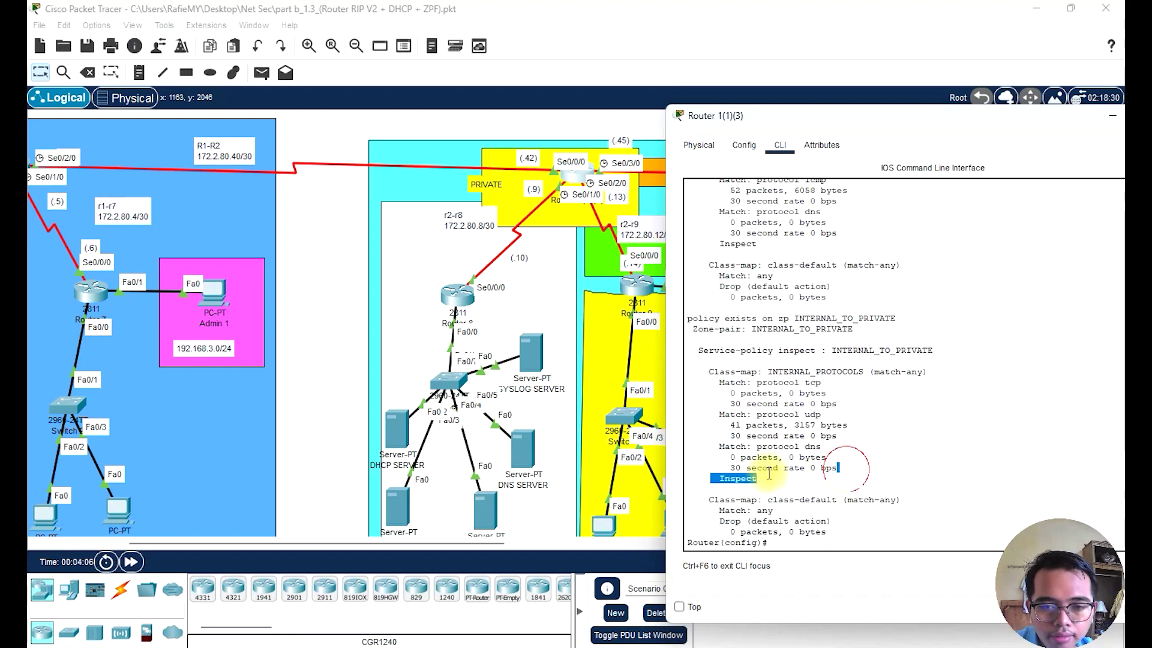
pyautogui.click(751, 474)
pyautogui.moveTo(853, 119); pyautogui.dragTo(658, 445)
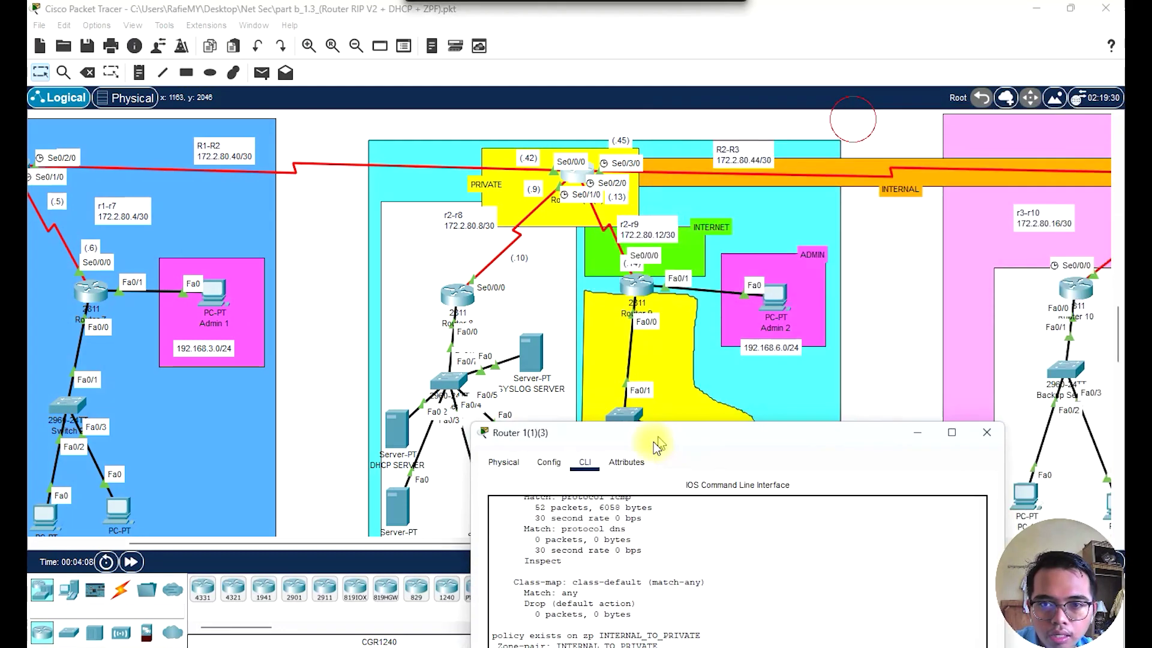
pyautogui.click(917, 432)
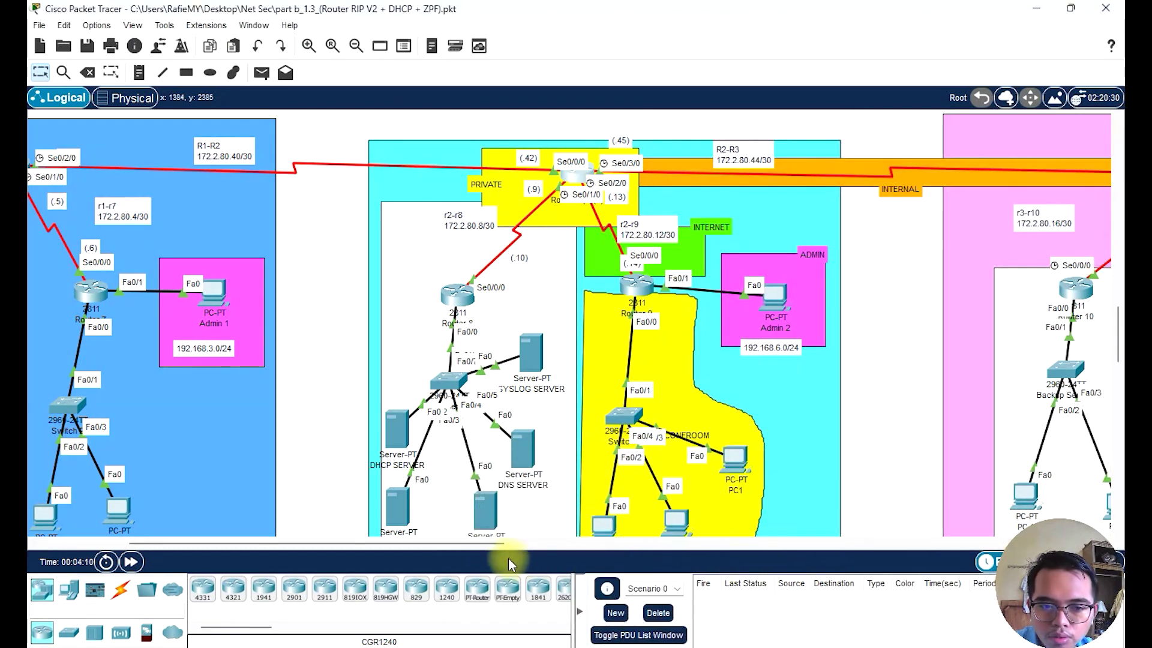
# Send a simple PDU from PC 1 in the 192.168.7.0/24 network to the DHCP server on the MAIN SERVER floor
pyautogui.scroll(-5, 420, 474)
pyautogui.scroll(3, 417, 440)
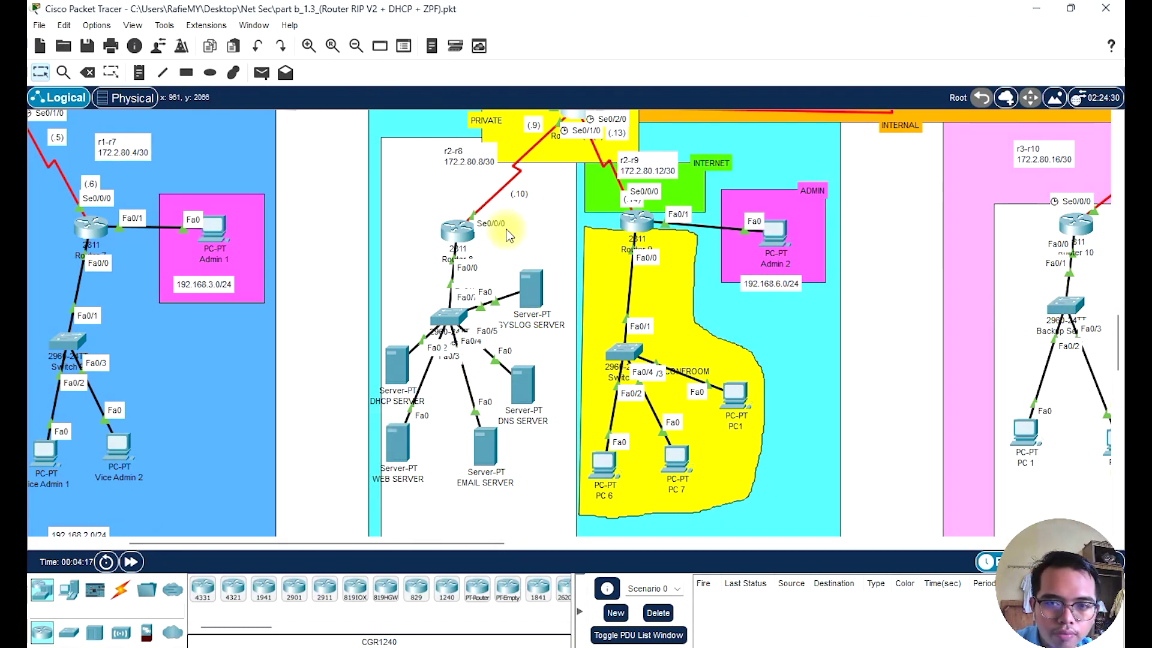
pyautogui.moveTo(409, 541); pyautogui.dragTo(503, 543)
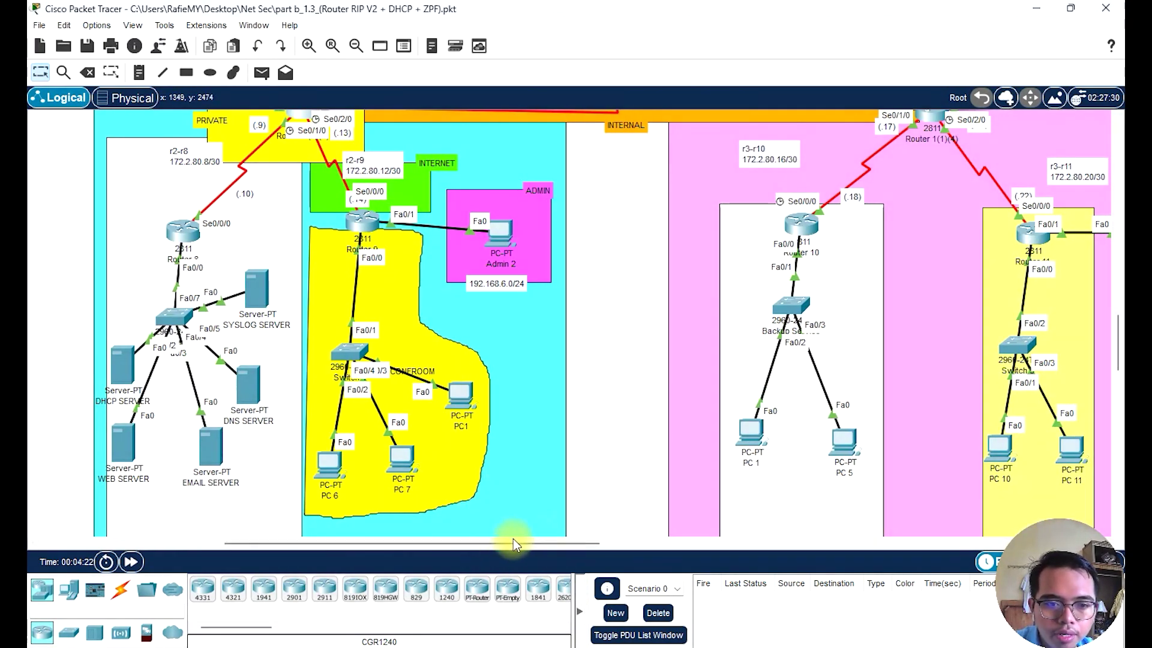
pyautogui.scroll(2, 570, 294)
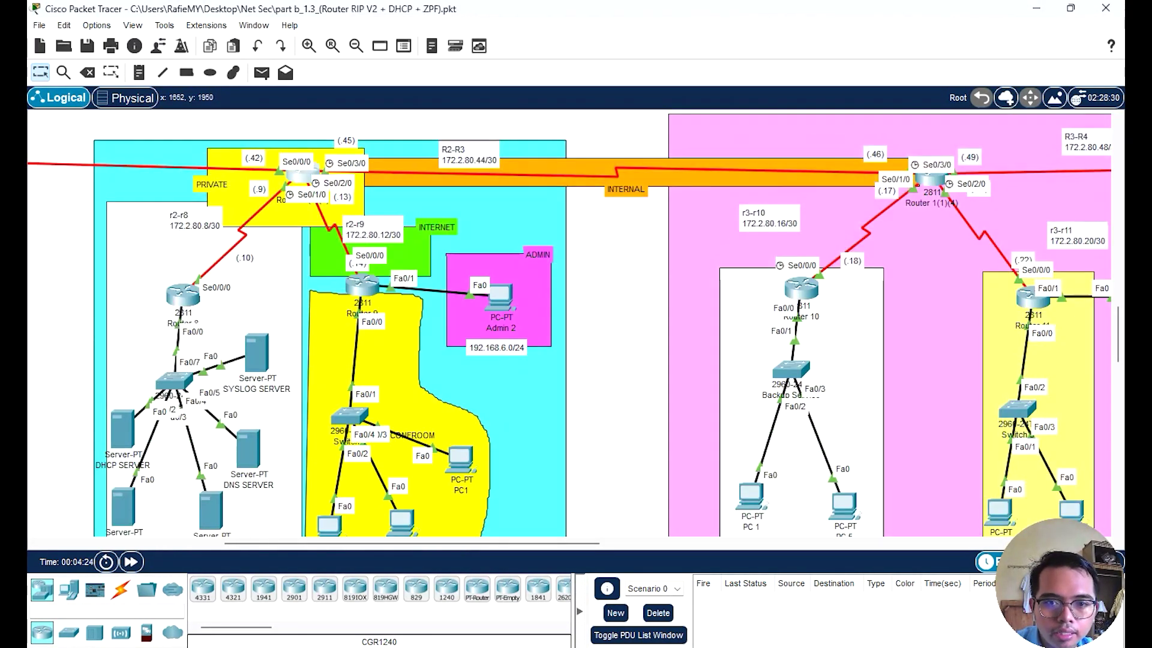
pyautogui.scroll(-2, 708, 453)
pyautogui.click(261, 73)
pyautogui.click(751, 433)
pyautogui.click(123, 372)
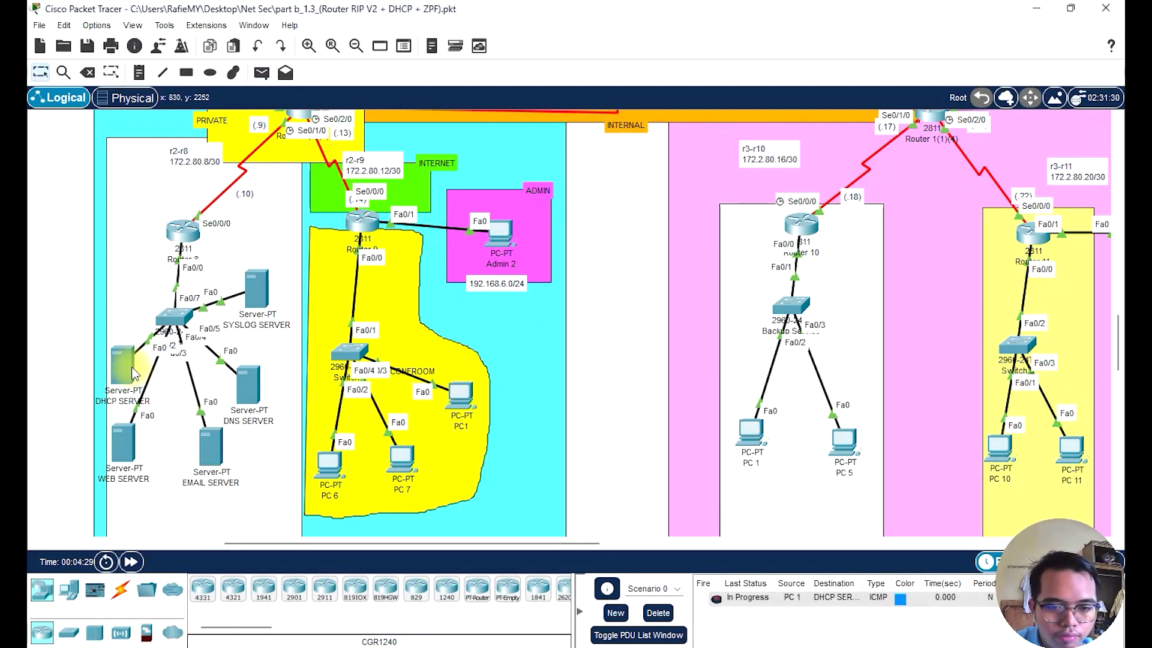
# Repeat the simple PDU test from PC 1 to the DHCP server
pyautogui.click(234, 72)
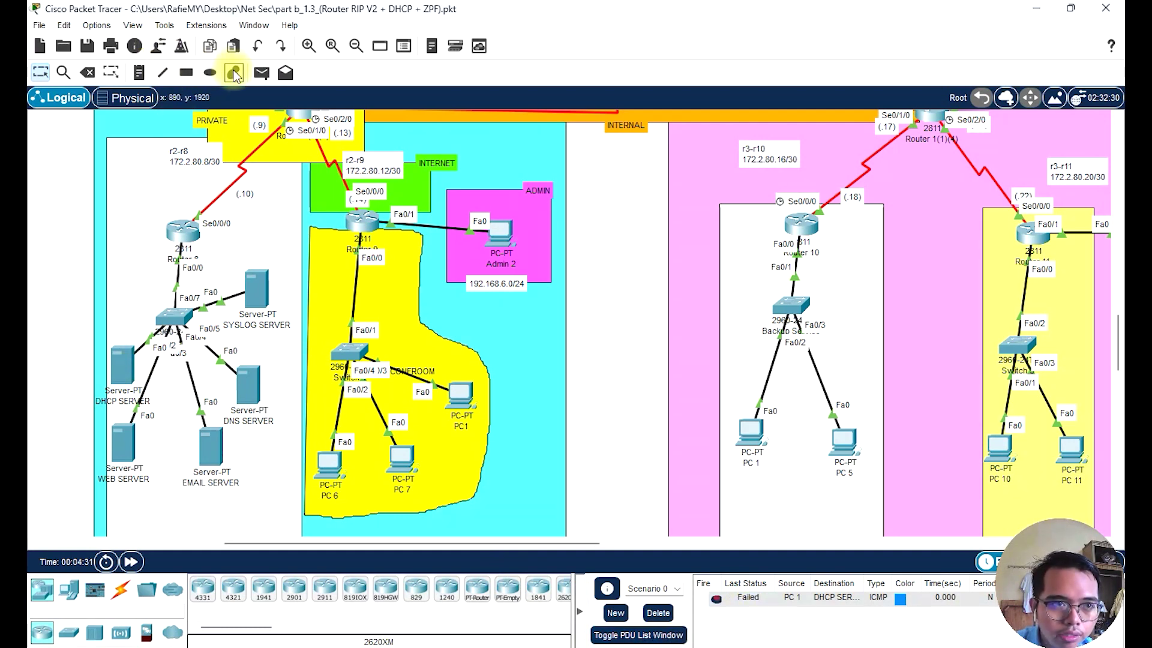
pyautogui.click(750, 433)
pyautogui.click(133, 378)
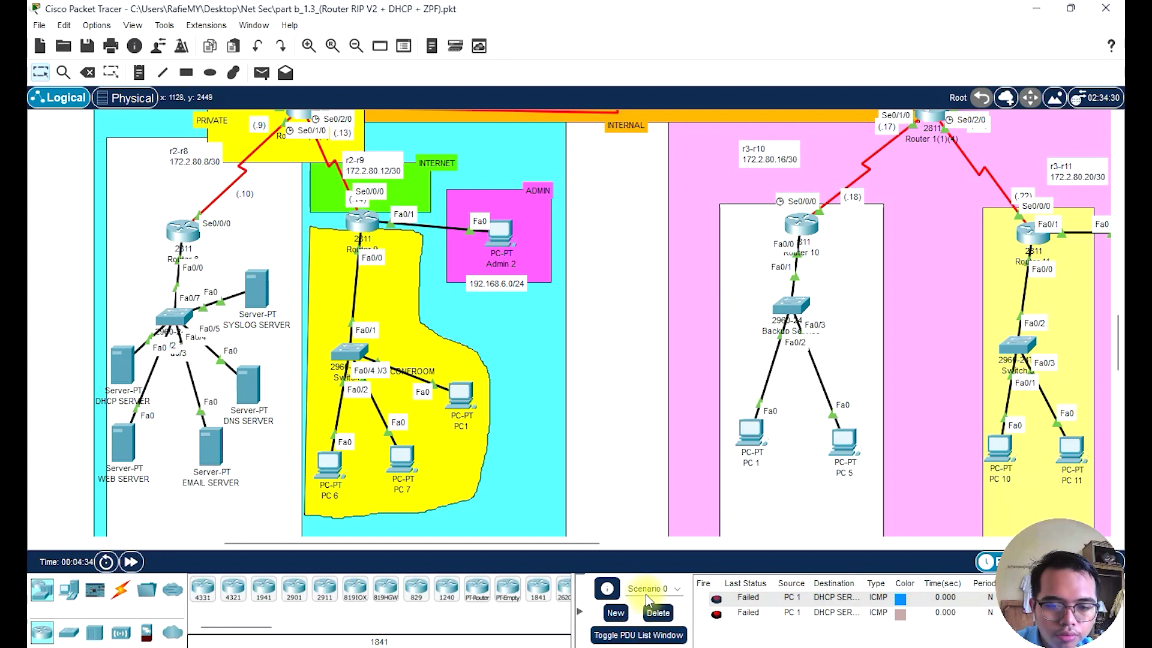
# Examine the route from the PRIVATE zone router through the r2-r8 link down to the servers in the 192.168.4.0/24 network
pyautogui.scroll(1, 243, 258)
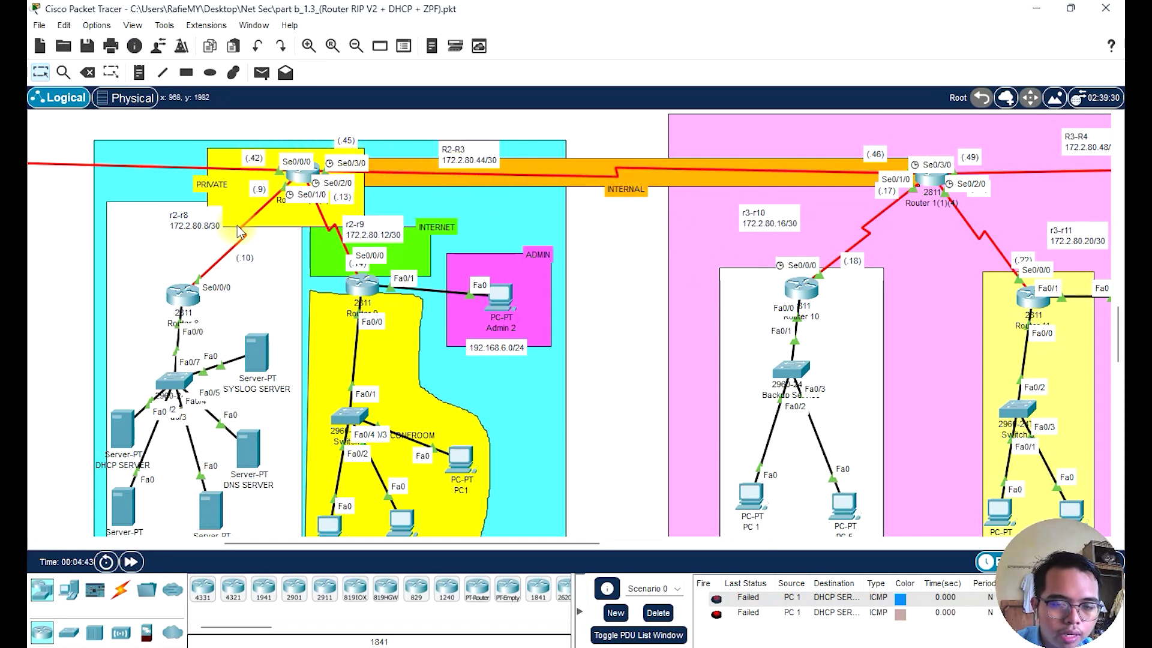
pyautogui.scroll(-1, 254, 282)
pyautogui.scroll(1, 257, 280)
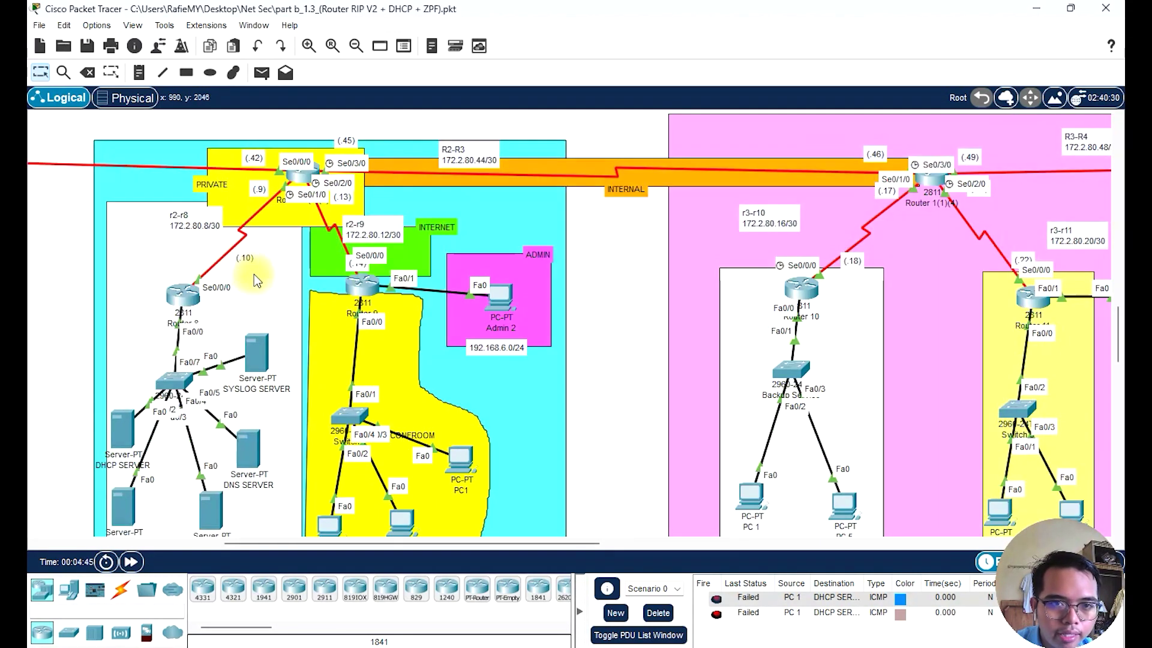
pyautogui.scroll(-3, 257, 272)
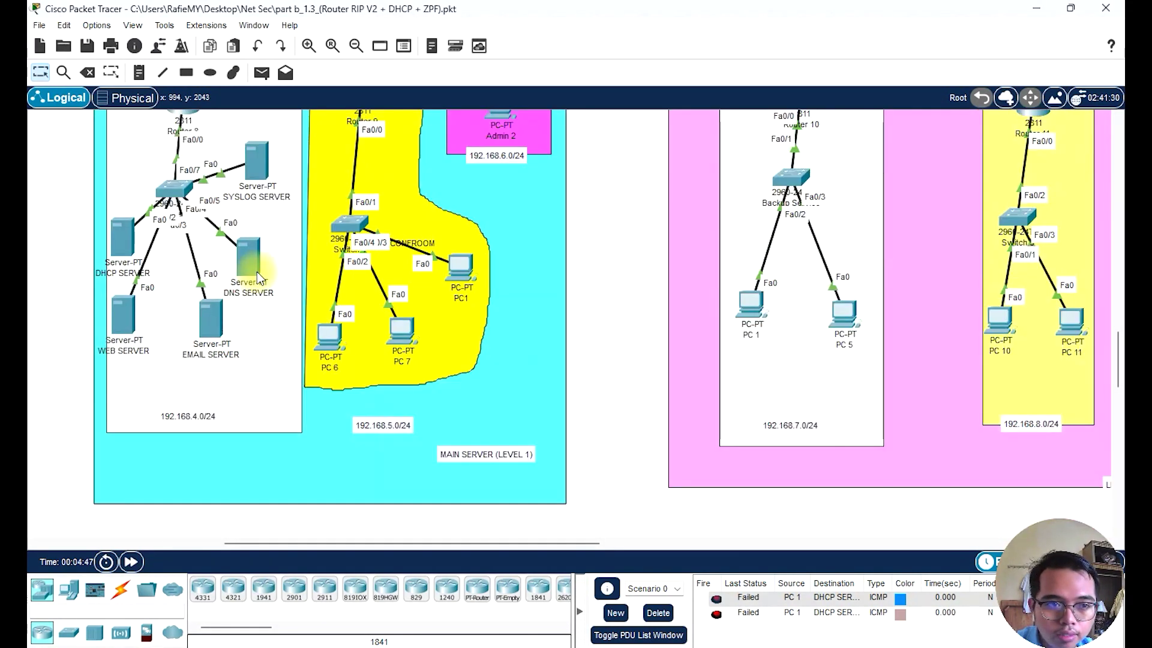
pyautogui.scroll(1, 257, 272)
pyautogui.scroll(-1, 256, 271)
pyautogui.scroll(1, 264, 270)
pyautogui.scroll(1, 265, 268)
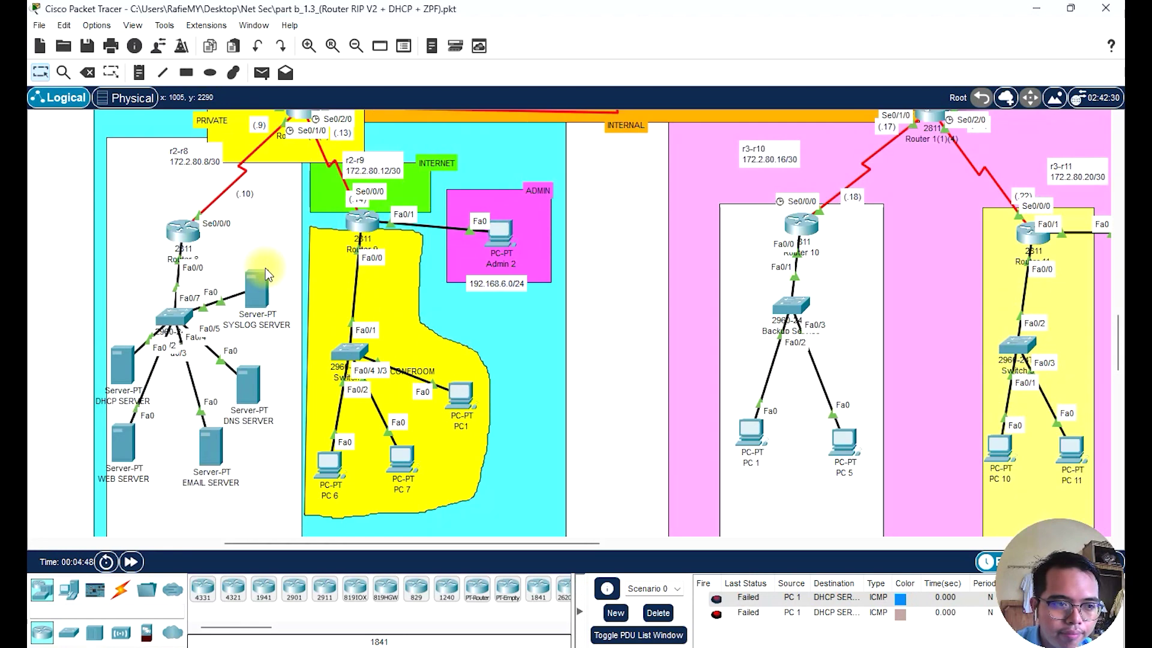
pyautogui.scroll(1, 251, 351)
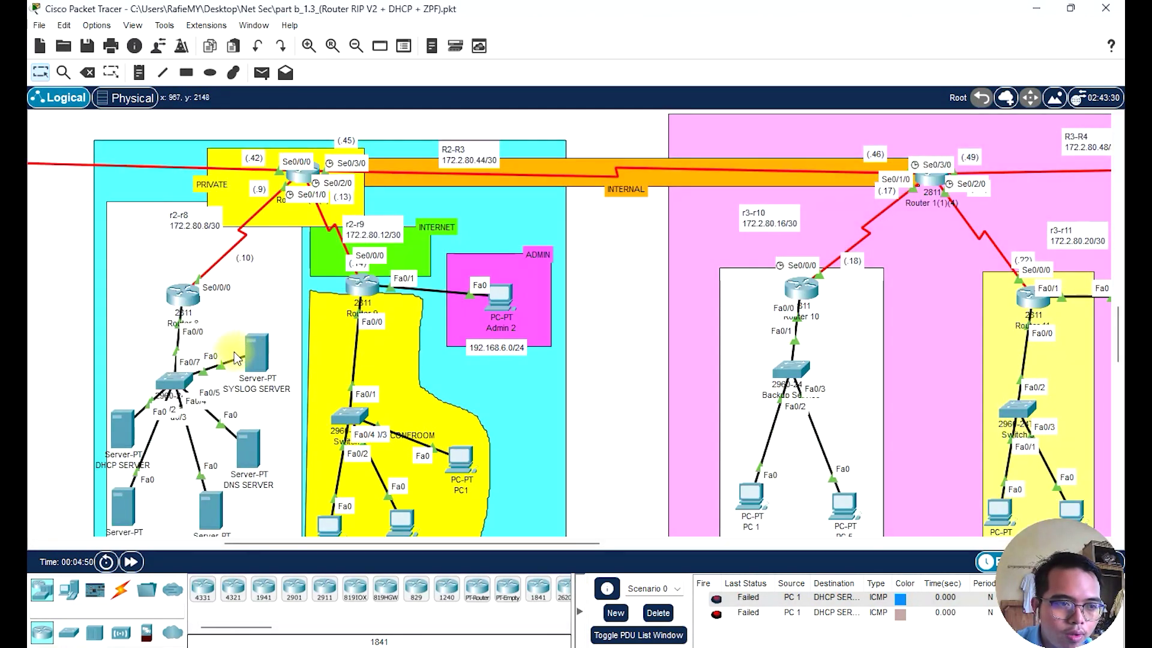
# Send a simple PDU in the opposite direction, from the DHCP server to PC 1
pyautogui.click(262, 73)
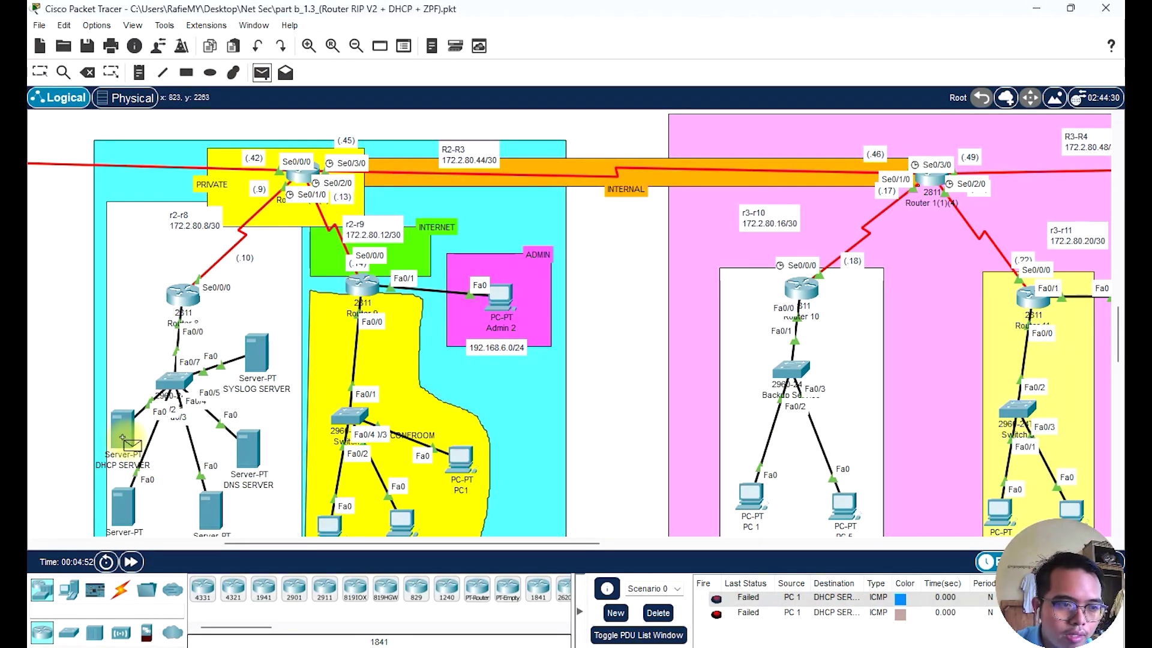
pyautogui.click(122, 437)
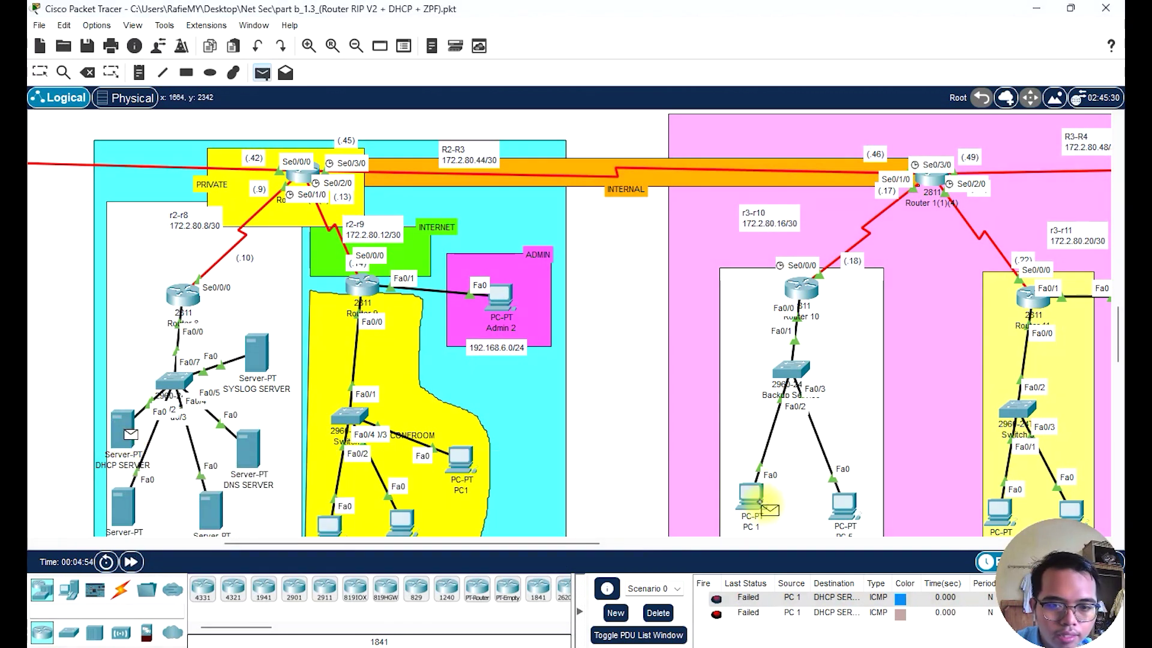
pyautogui.click(755, 504)
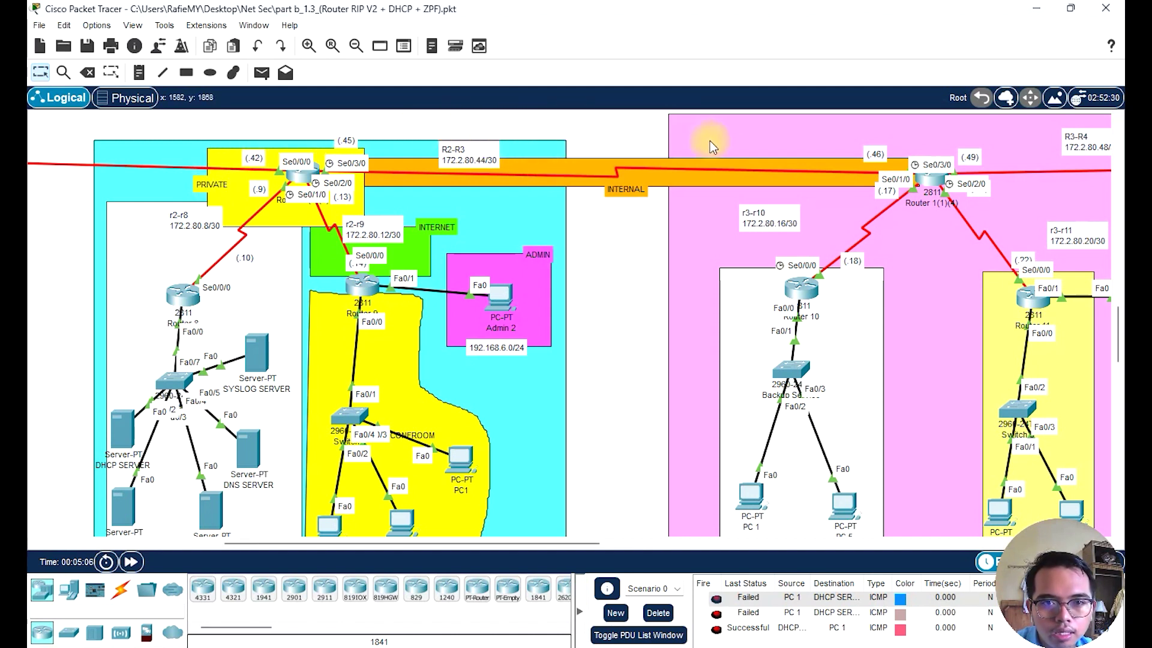
# Delete the simple PDU entries of Scenario 0
pyautogui.scroll(-3, 665, 327)
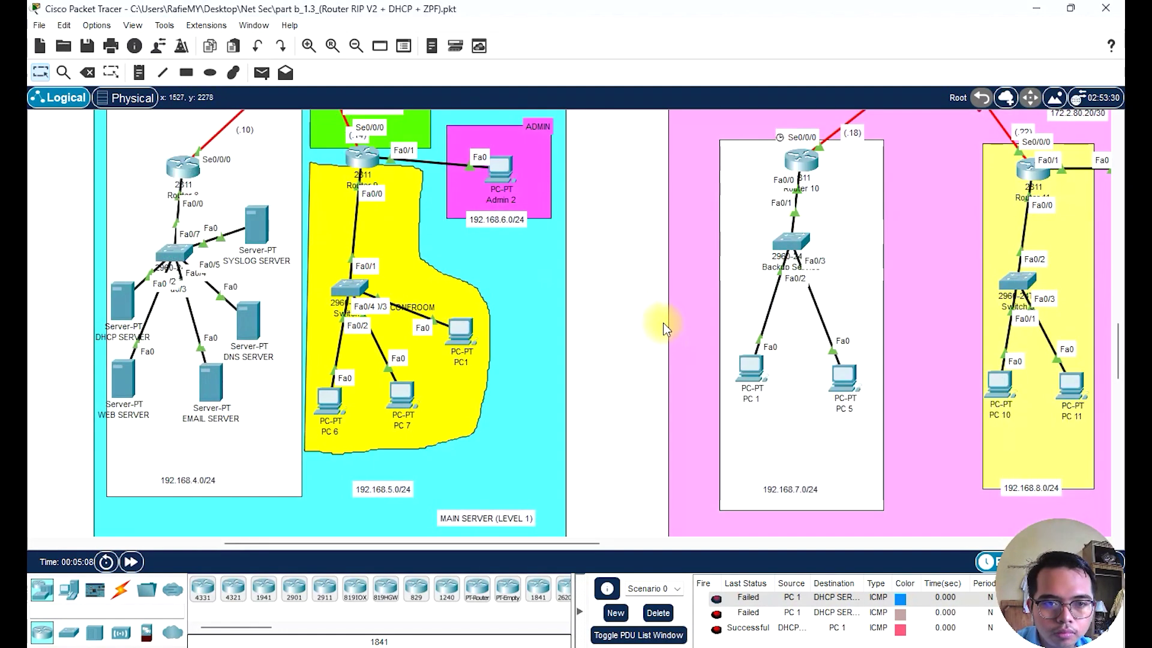
pyautogui.scroll(2, 594, 432)
pyautogui.scroll(3, 612, 475)
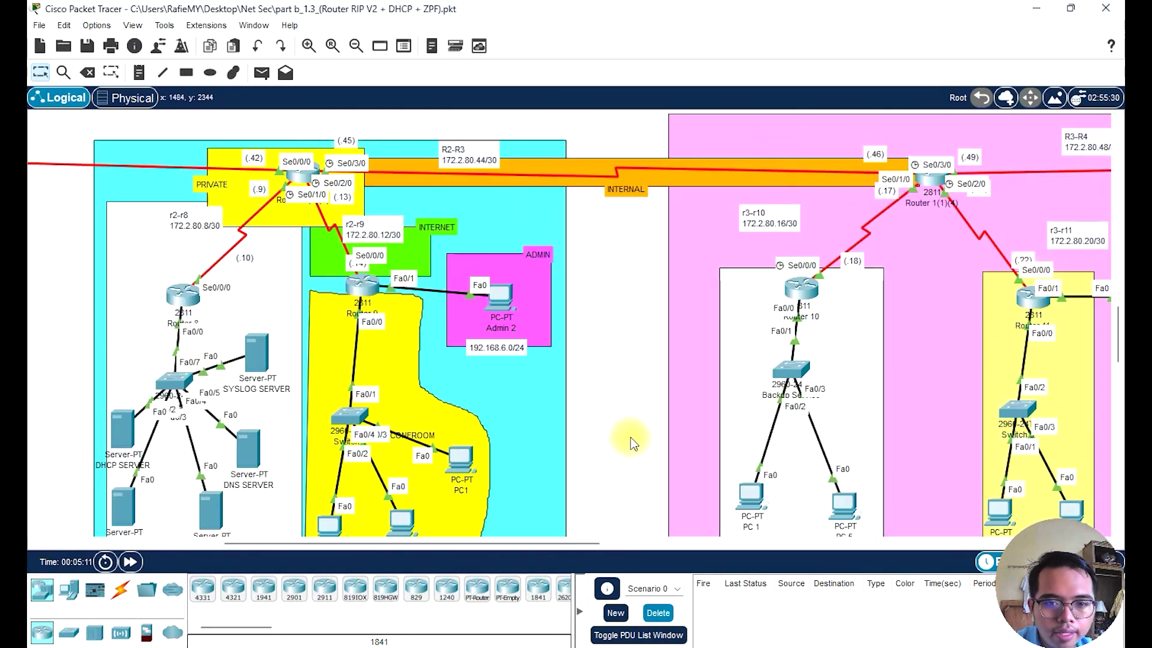
pyautogui.scroll(-2, 523, 437)
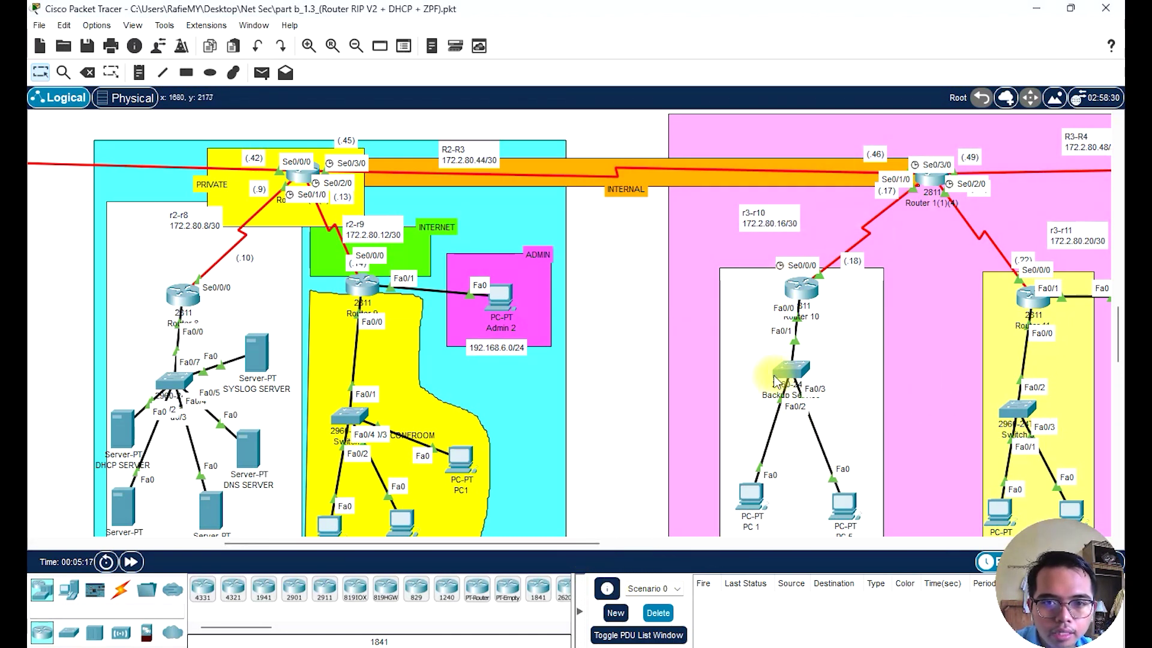
# Renew PC 1's address by switching its IPv4 configuration to Static and back to DHCP, and close its window
pyautogui.scroll(-1, 657, 352)
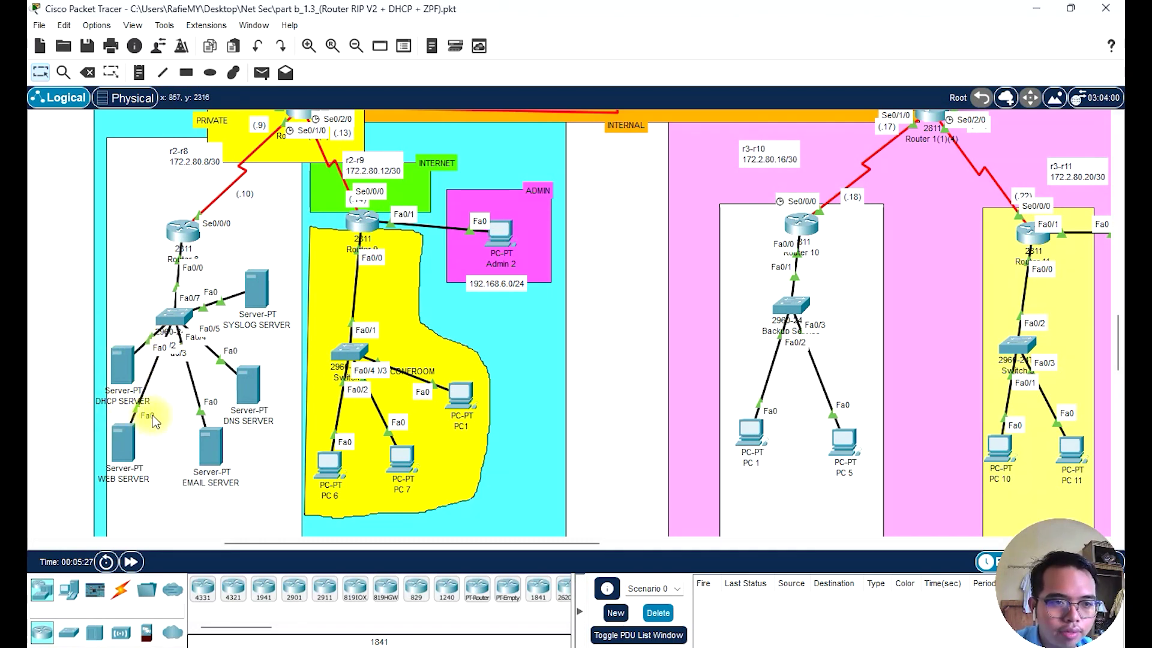
pyautogui.click(750, 432)
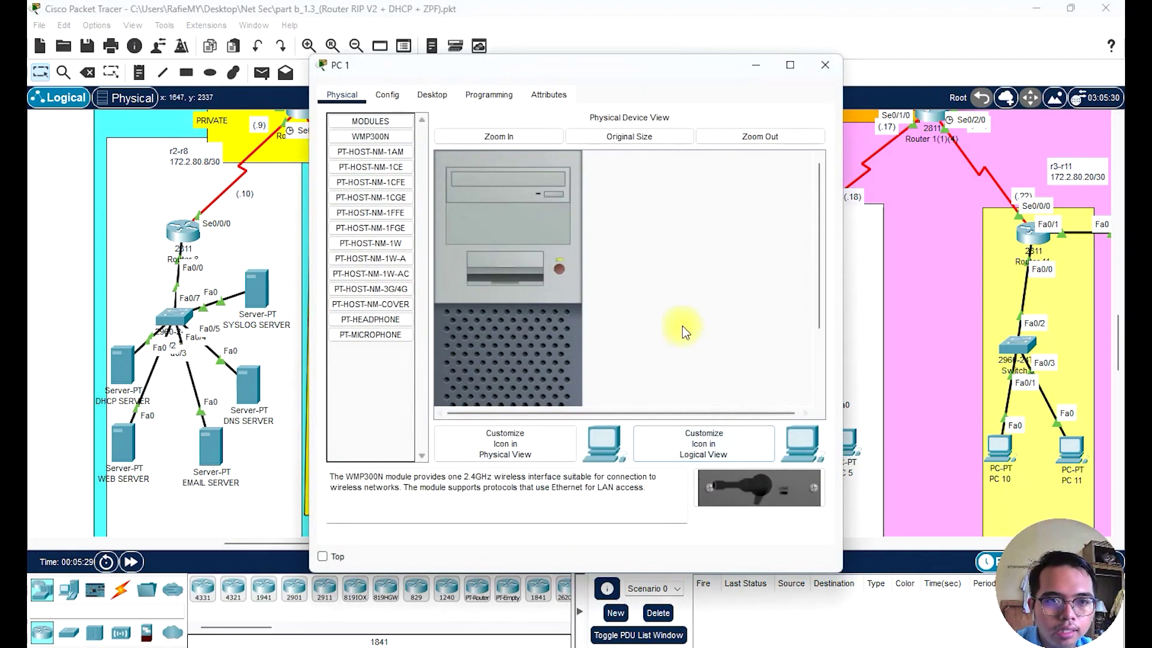
pyautogui.click(432, 94)
pyautogui.click(385, 159)
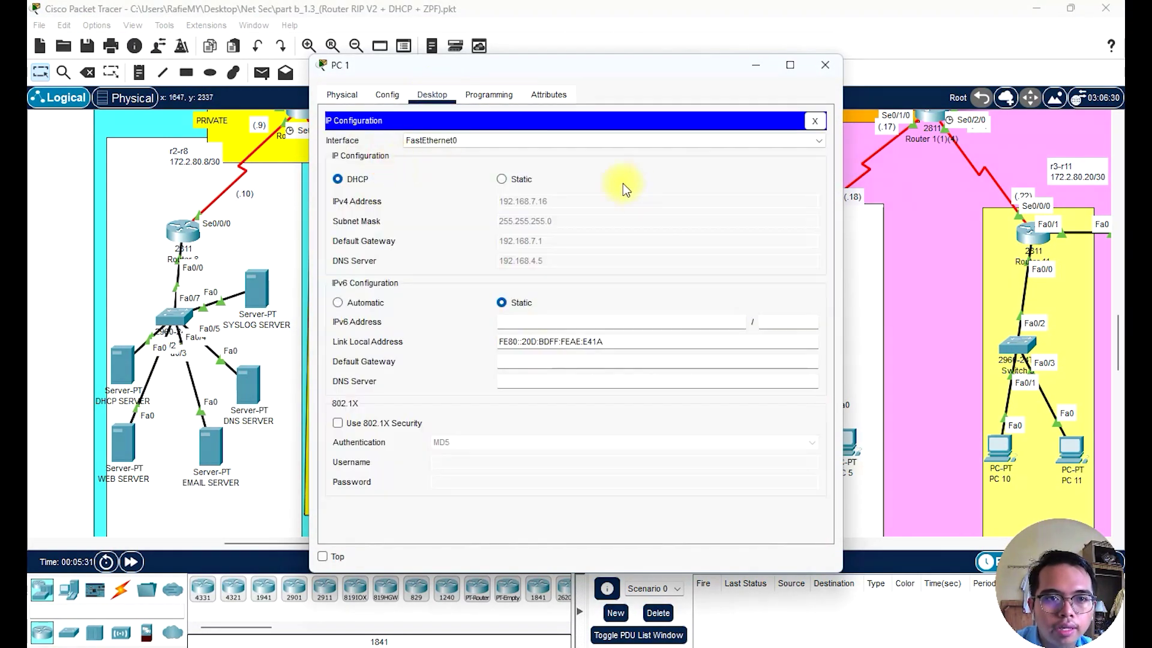
pyautogui.click(520, 179)
pyautogui.click(354, 179)
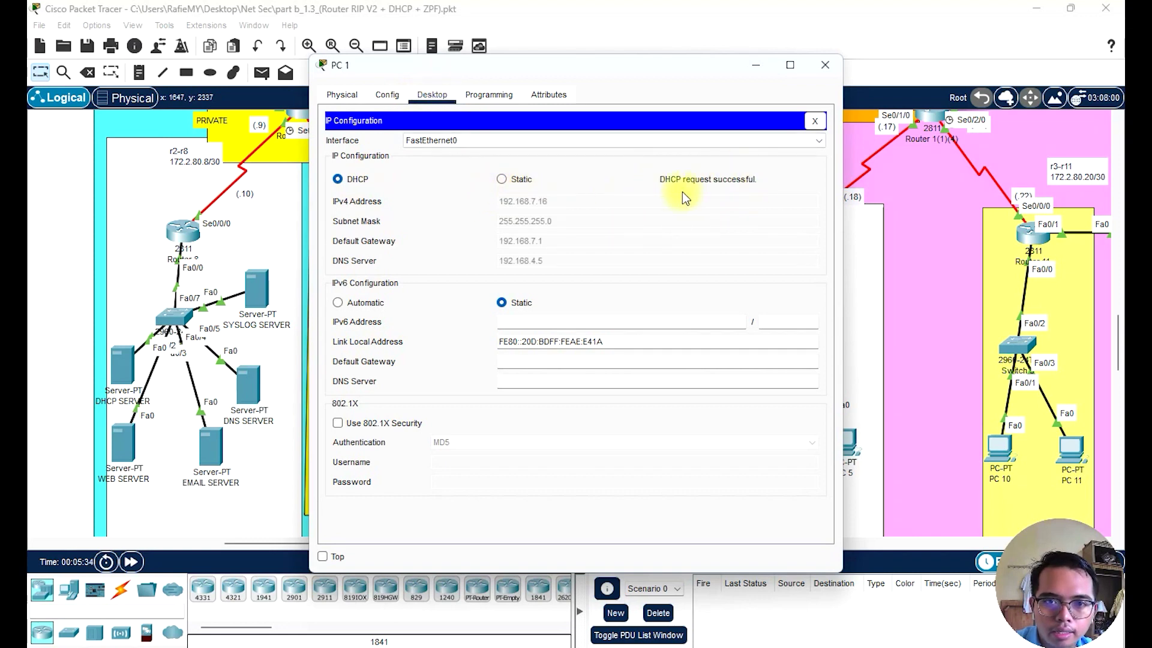
pyautogui.click(824, 65)
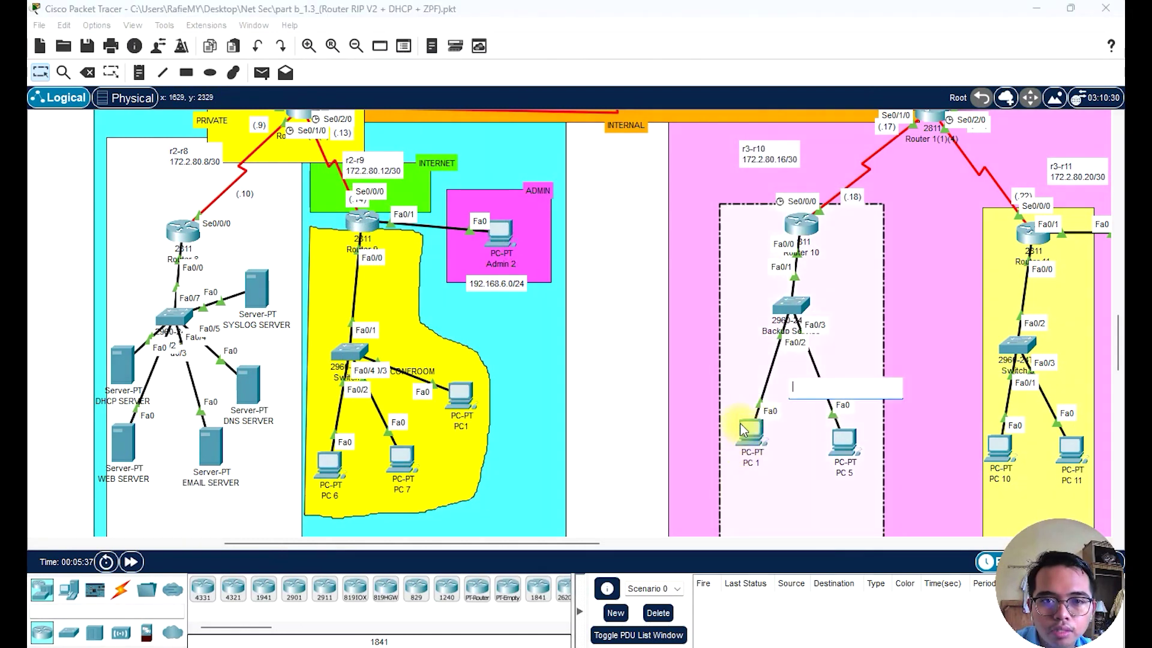
# Load the web server page at 192.168.4.3 in PC 1's web browser and close the PC window
pyautogui.click(743, 429)
pyautogui.click(695, 174)
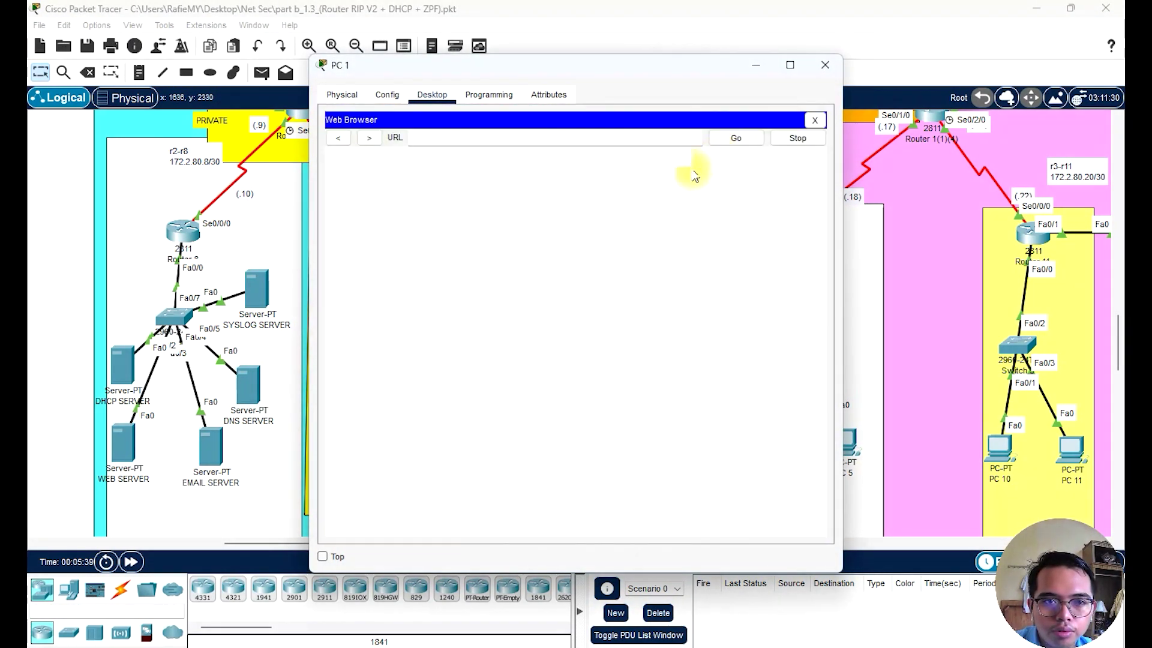
pyautogui.write('192.1')
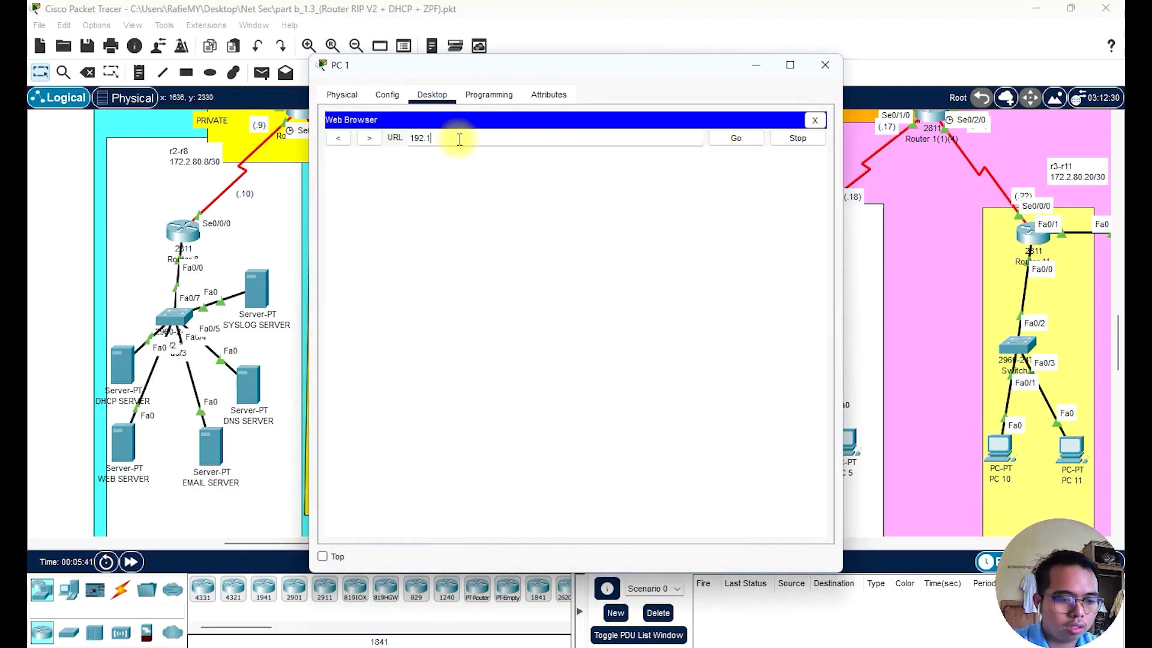
pyautogui.write('68.4.3')
pyautogui.press('Return')
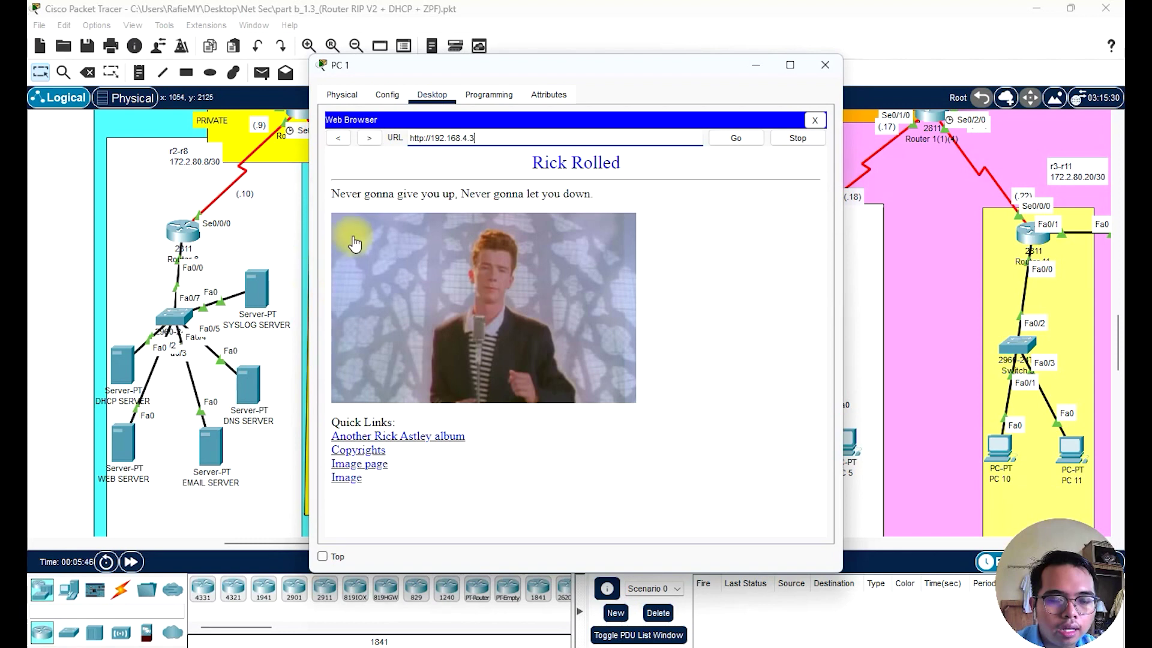
pyautogui.moveTo(470, 73); pyautogui.dragTo(495, 83)
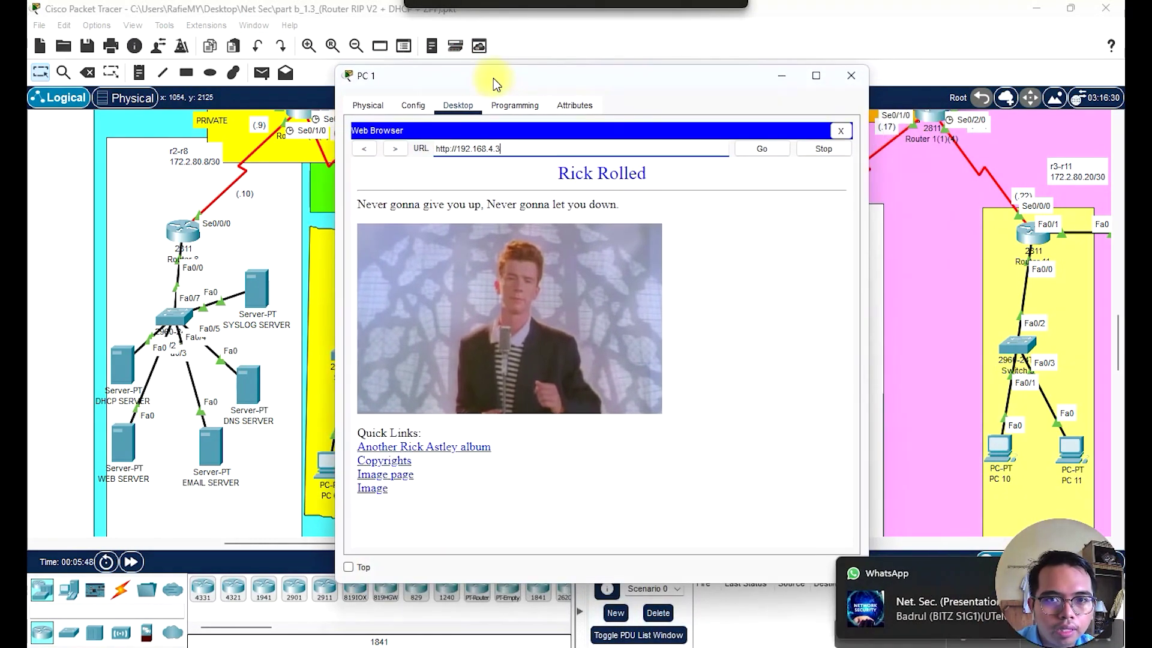
pyautogui.click(842, 83)
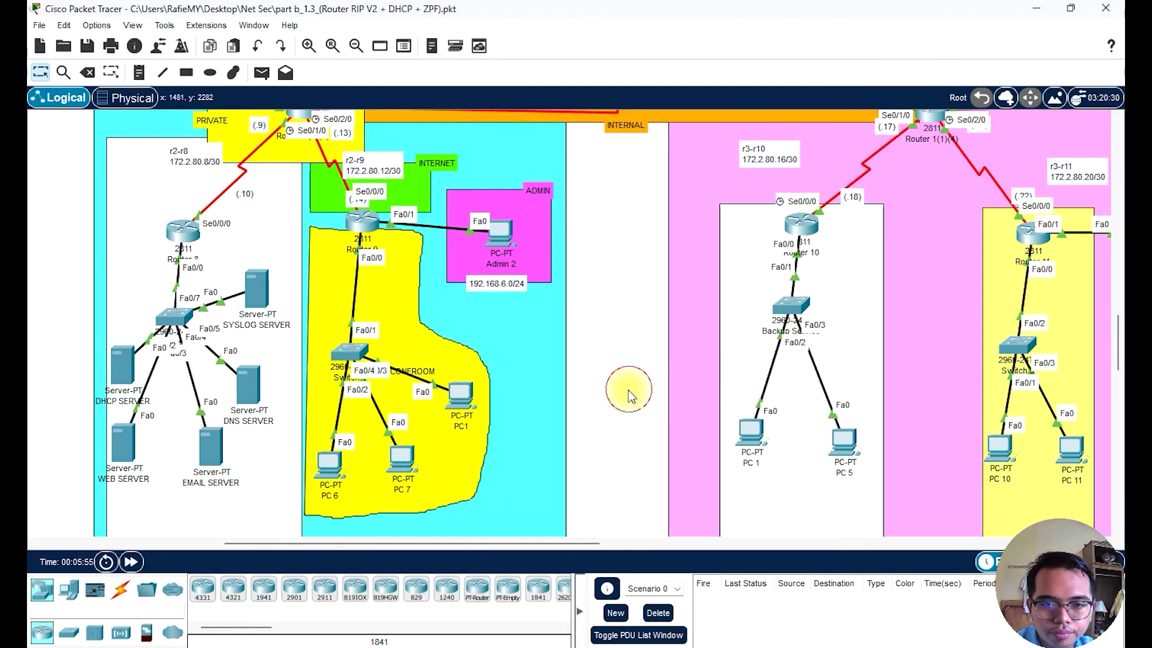
# Send a simple PDU from PC 6 in the Main Server (Level 1) area to the DHCP server
pyautogui.scroll(-1, 705, 440)
pyautogui.scroll(-1, 705, 433)
pyautogui.scroll(2, 705, 434)
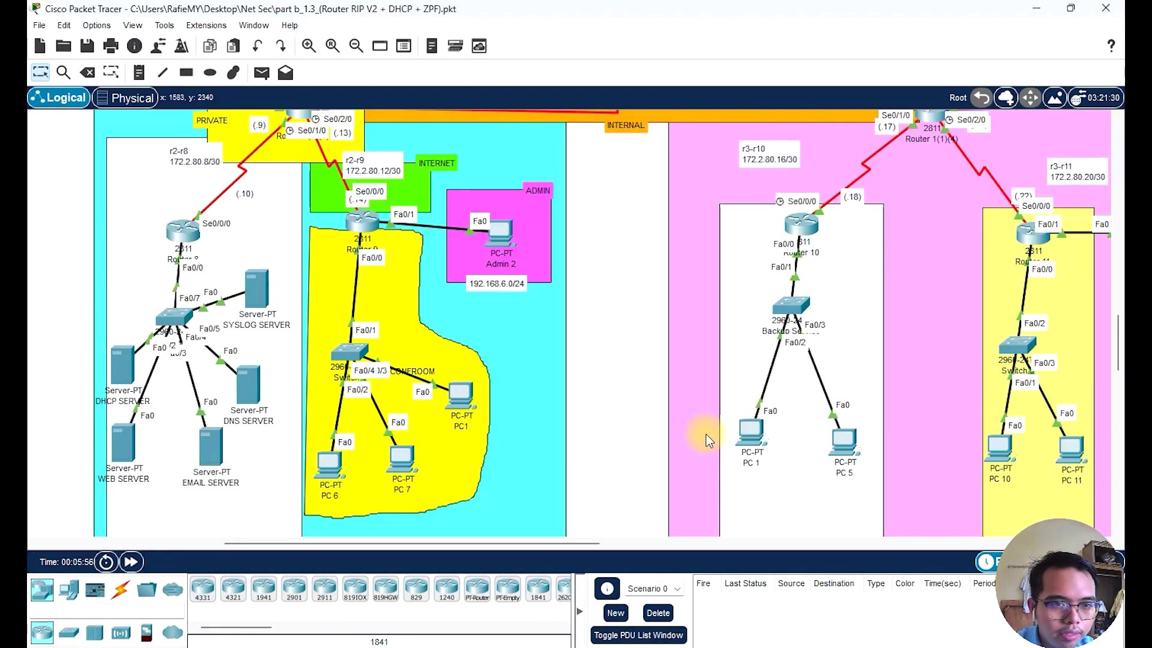
pyautogui.moveTo(509, 543); pyautogui.dragTo(369, 505)
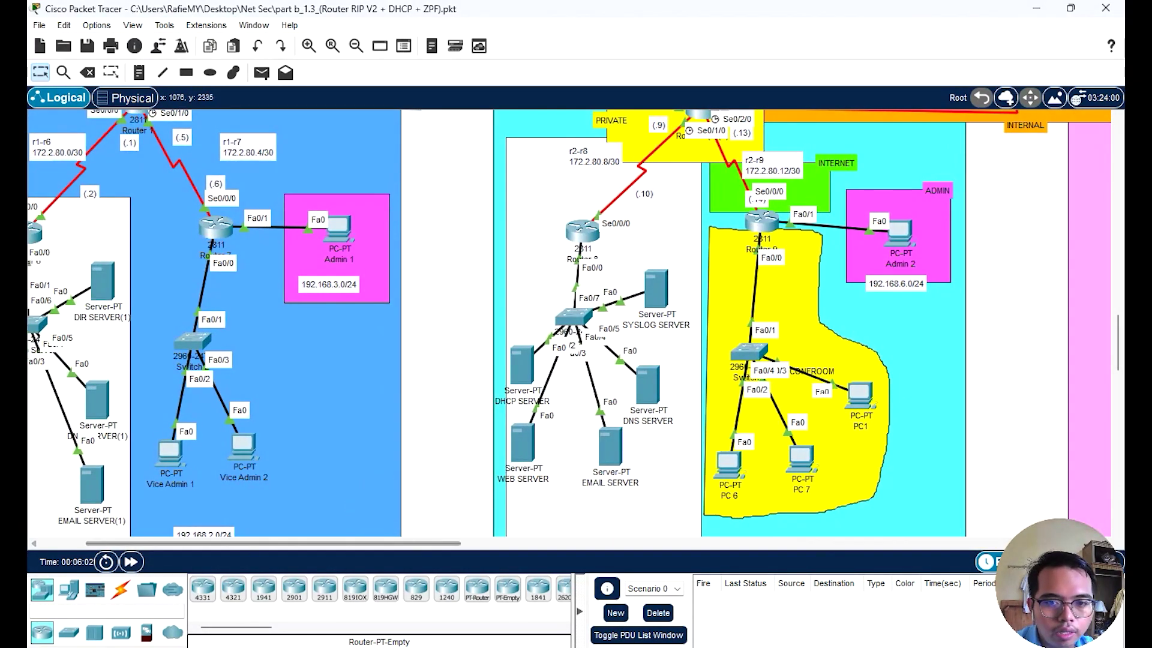
pyautogui.scroll(-1, 733, 311)
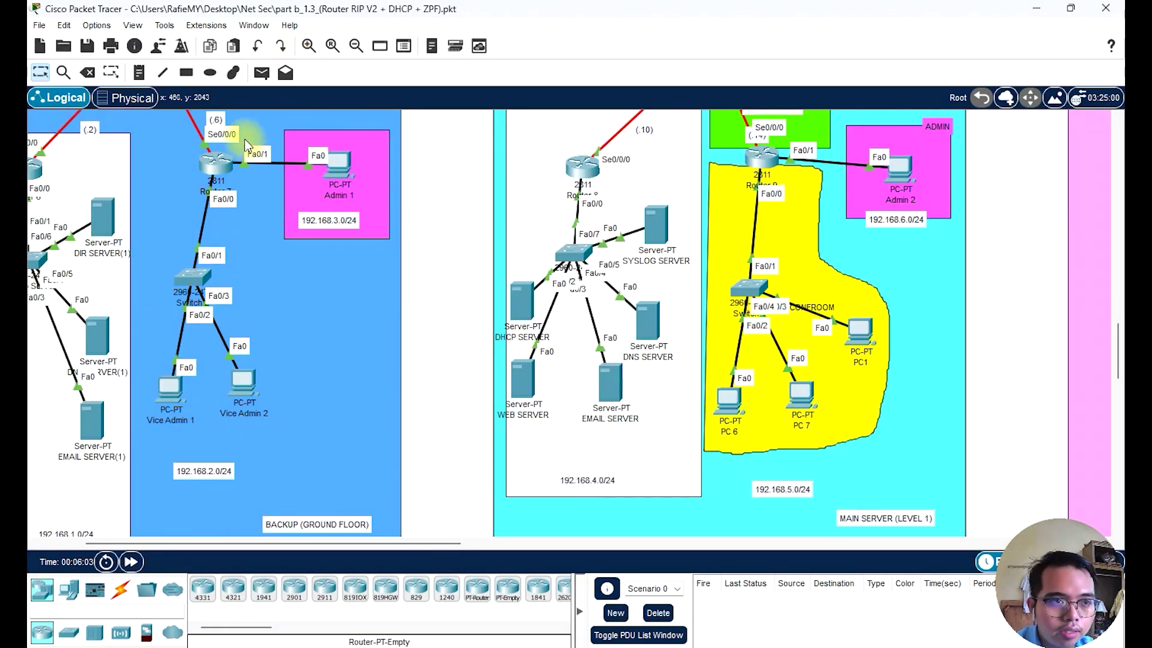
pyautogui.scroll(1, 239, 130)
pyautogui.click(262, 72)
pyautogui.click(734, 473)
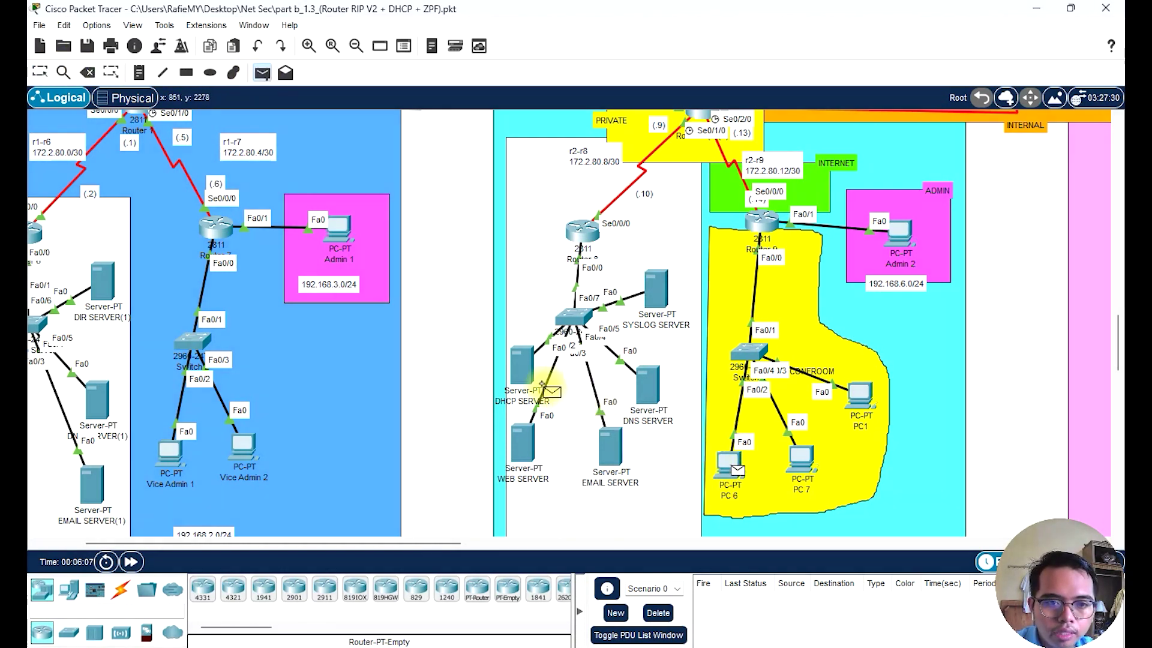
pyautogui.scroll(1, 526, 367)
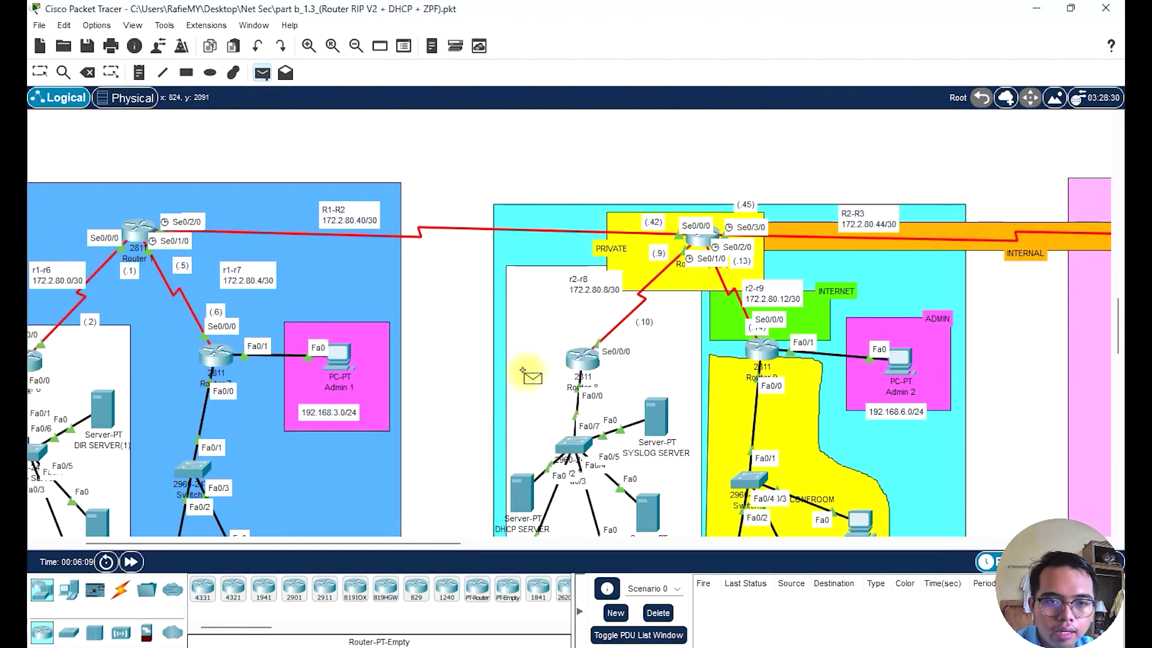
pyautogui.scroll(-1, 532, 359)
pyautogui.click(528, 362)
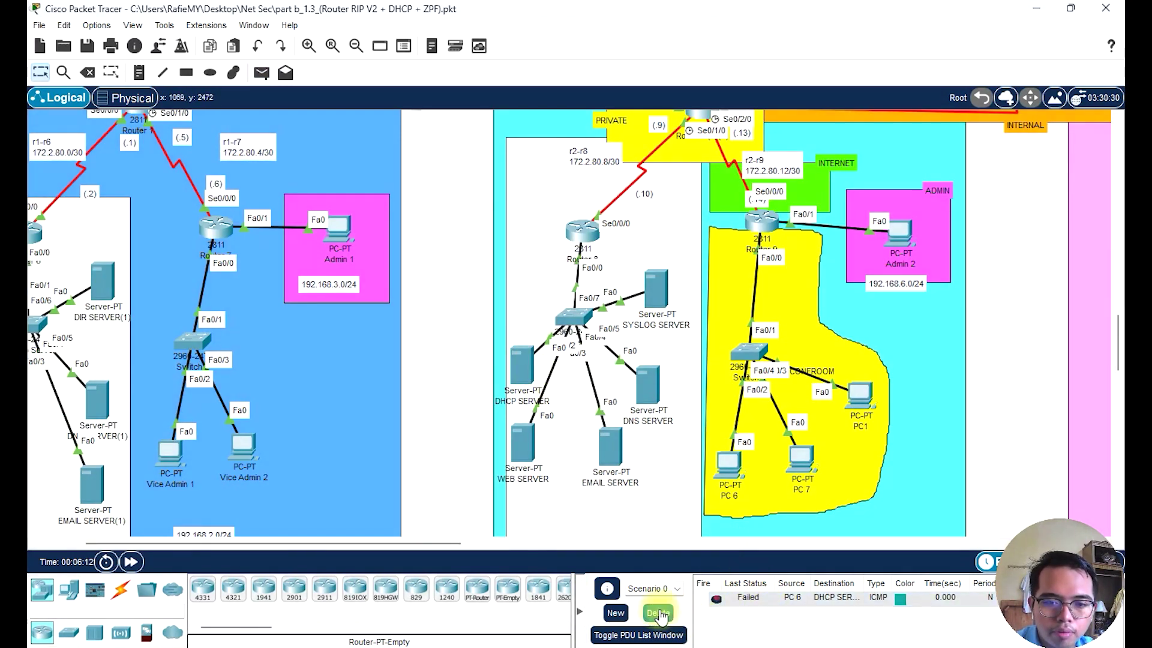
# Delete the PDU entries of Scenario 0 and send a simple PDU from the DHCP server to PC 6
pyautogui.click(658, 613)
pyautogui.click(262, 72)
pyautogui.click(528, 366)
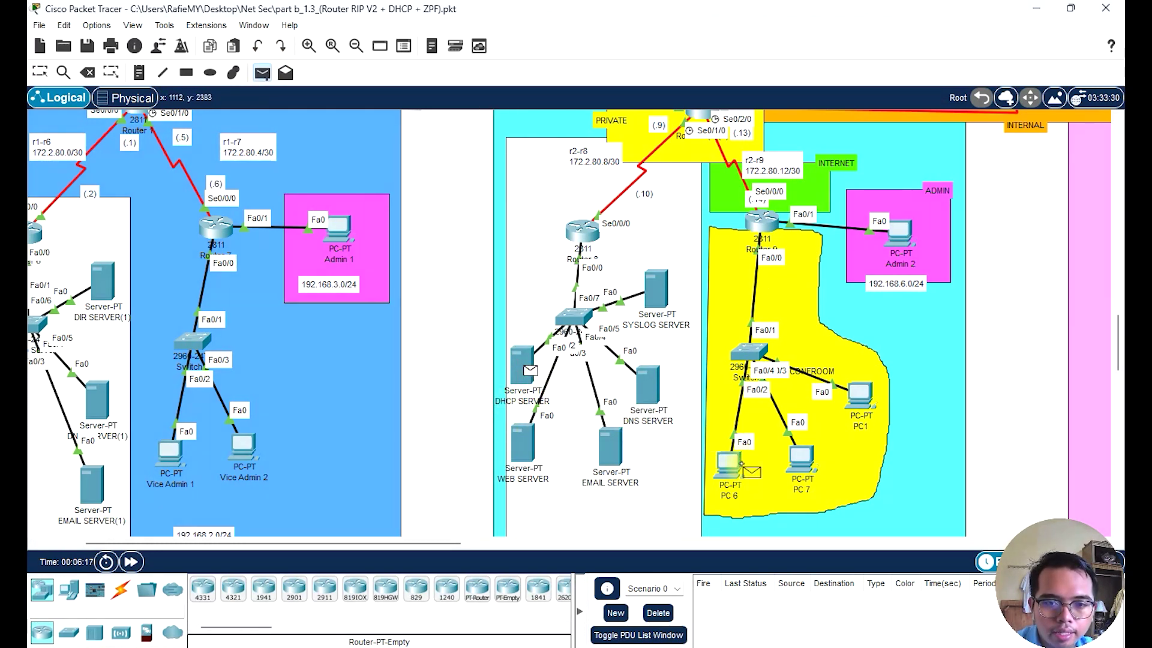
pyautogui.click(731, 465)
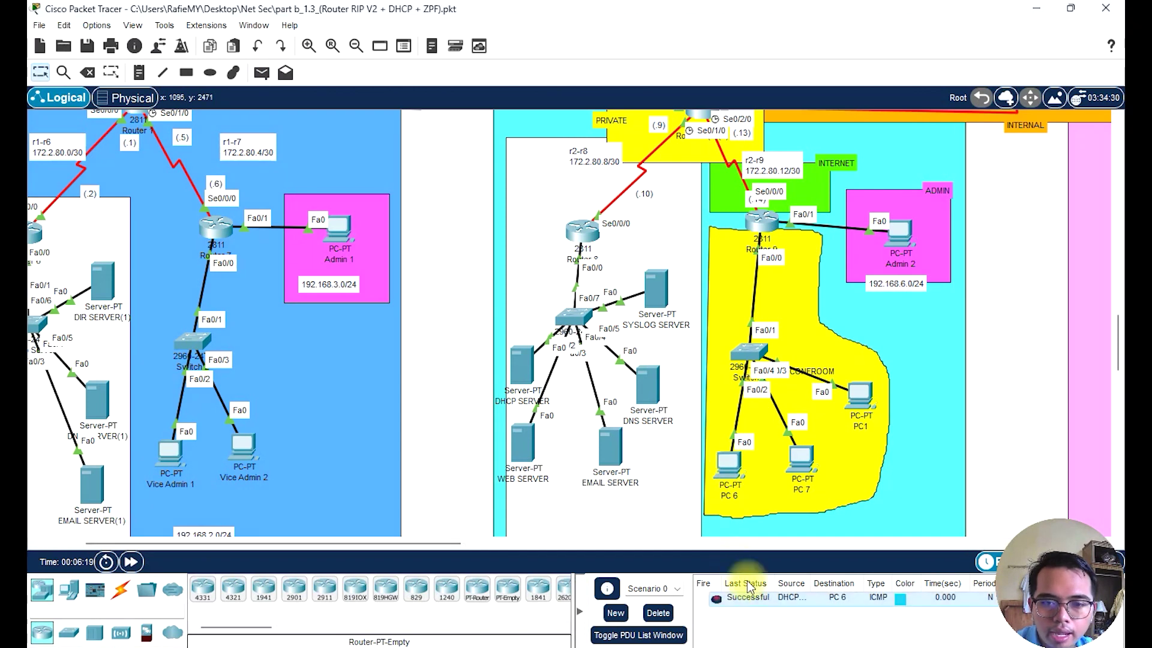
# Examine the private, internet and internal firewall zones around the Level 1 router and the neighbouring floors' networks
pyautogui.scroll(2, 603, 163)
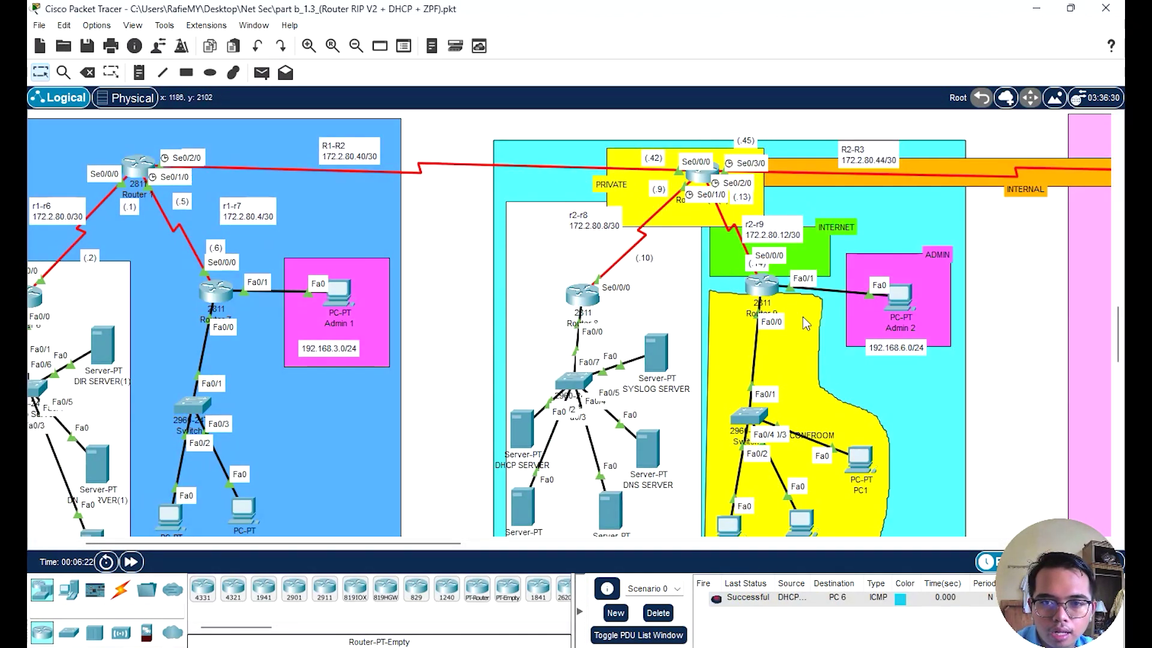
pyautogui.scroll(-2, 806, 324)
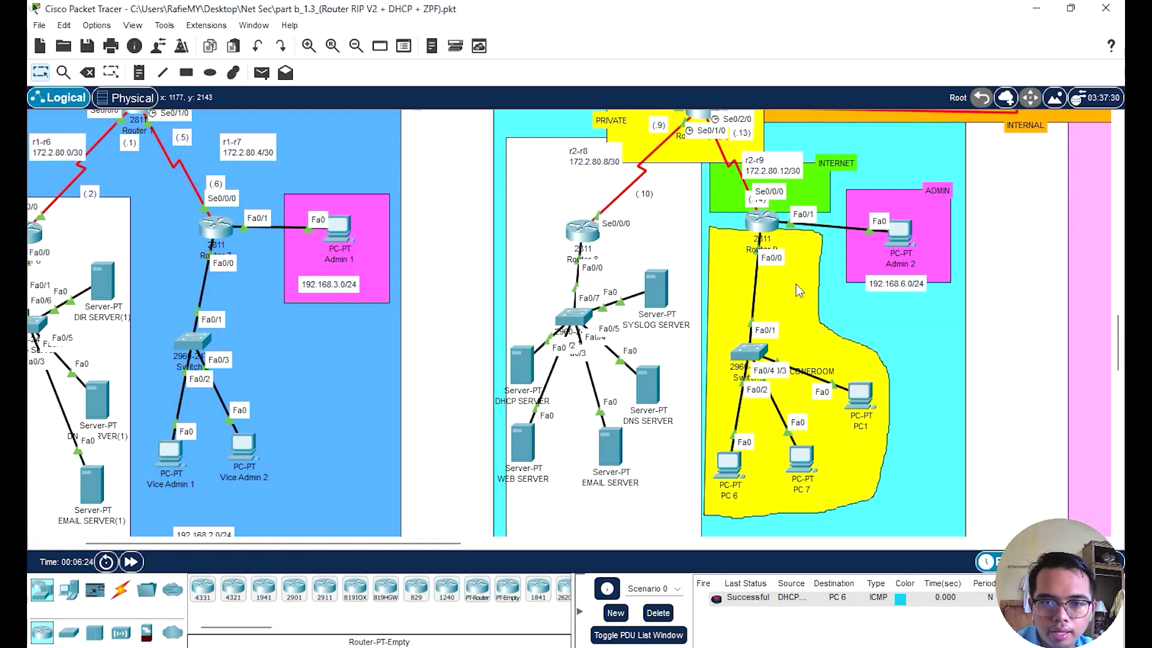
pyautogui.scroll(2, 799, 291)
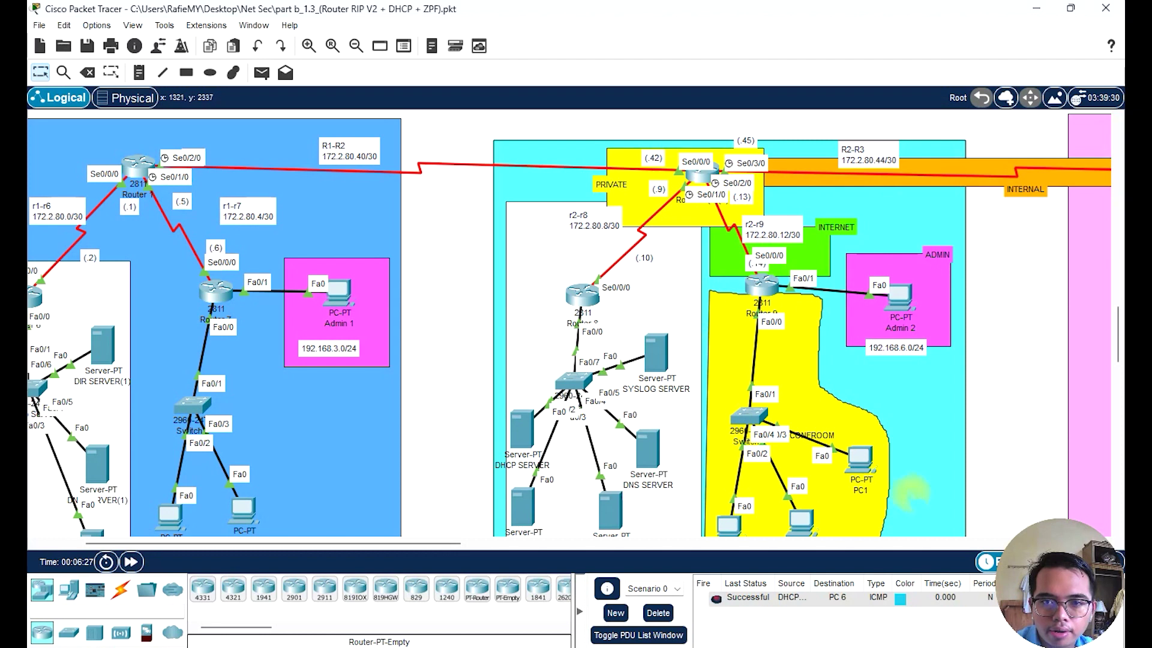
pyautogui.moveTo(433, 548); pyautogui.dragTo(547, 552)
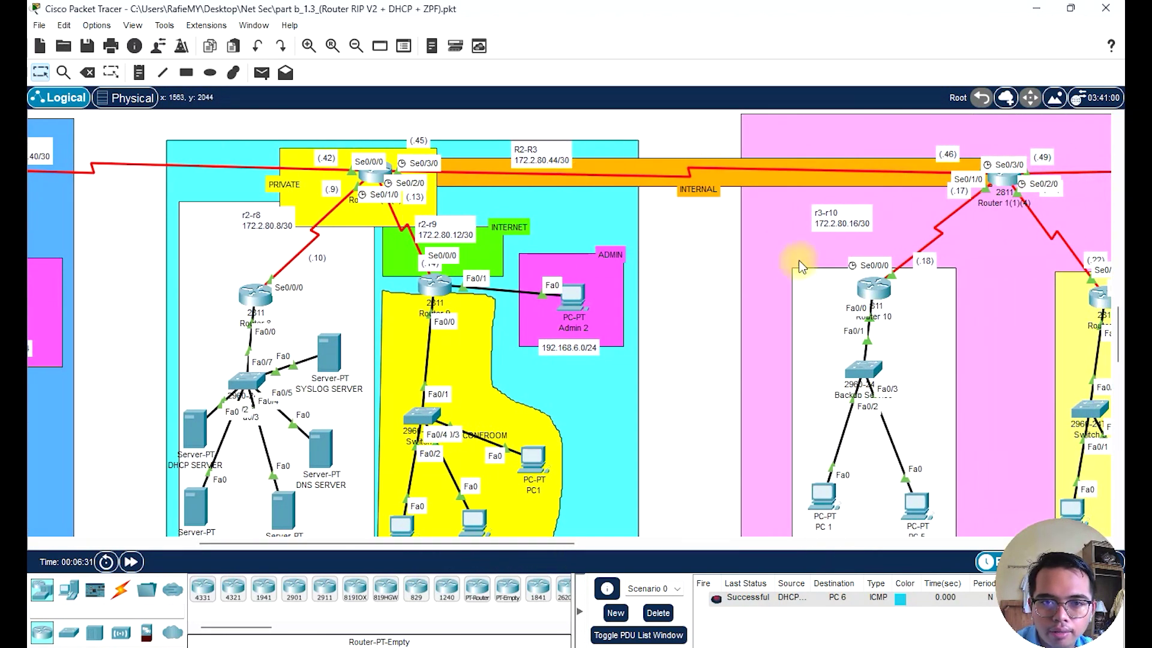
pyautogui.scroll(-1, 469, 422)
pyautogui.scroll(1, 469, 422)
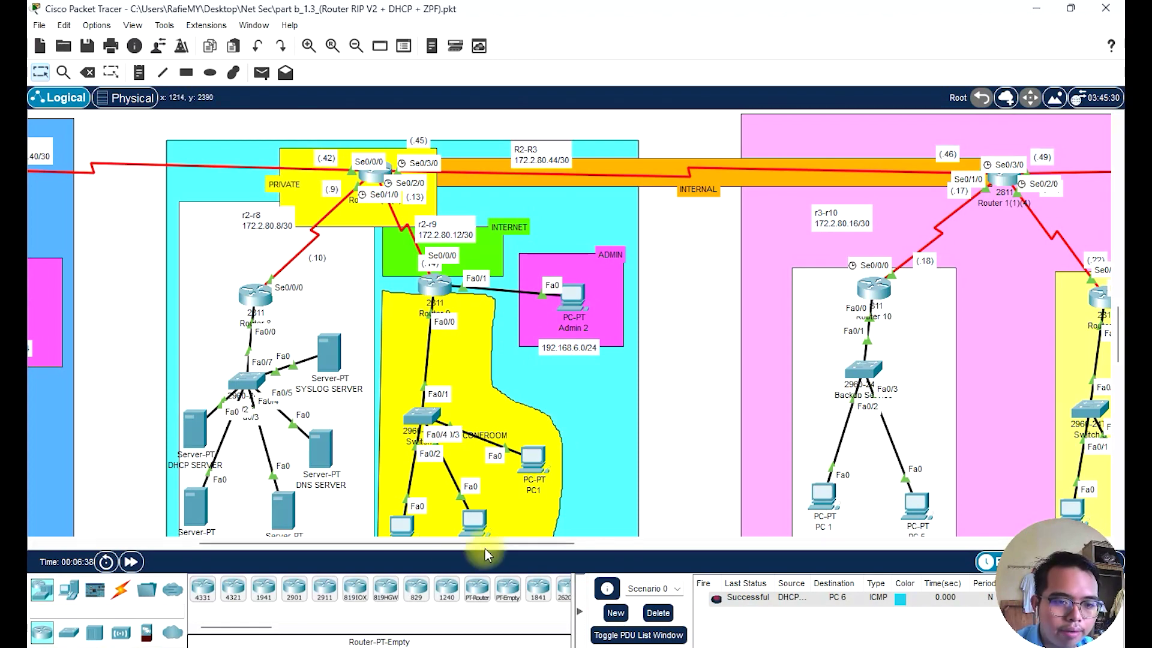
pyautogui.moveTo(453, 544); pyautogui.dragTo(283, 505)
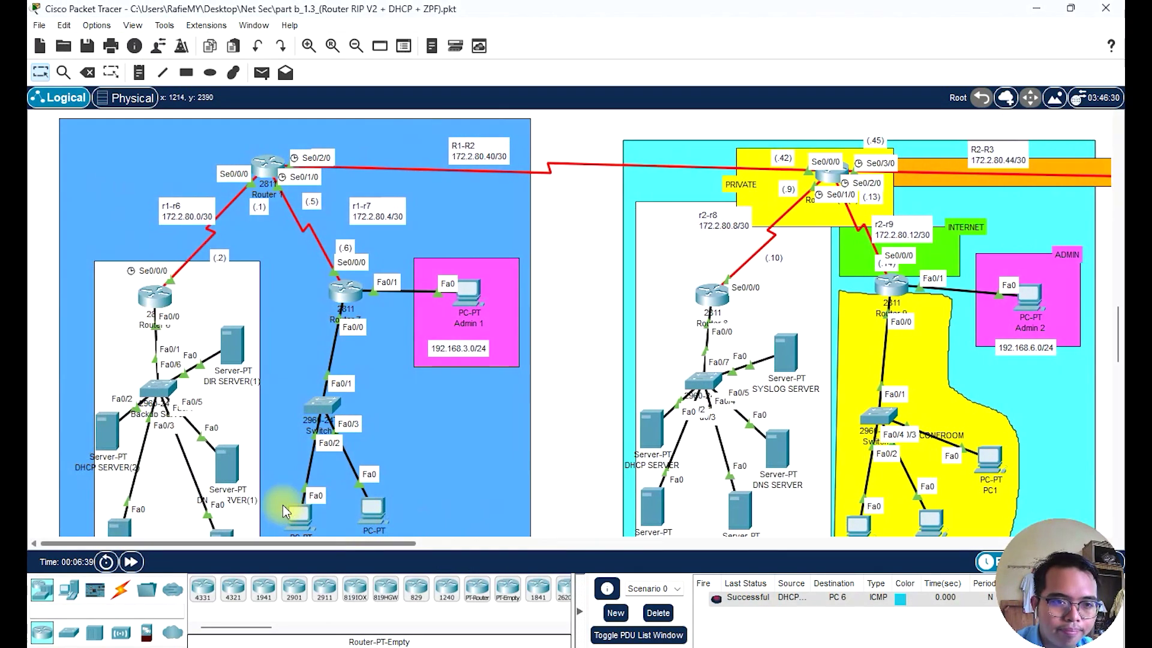
pyautogui.scroll(-4, 444, 433)
pyautogui.scroll(4, 444, 434)
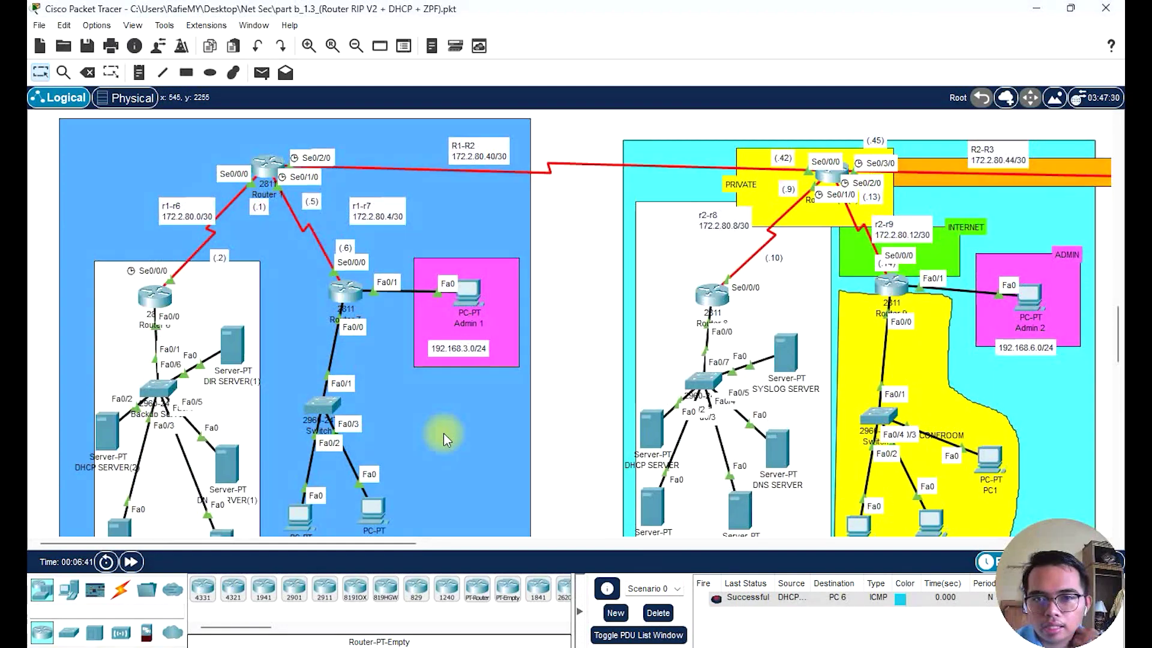